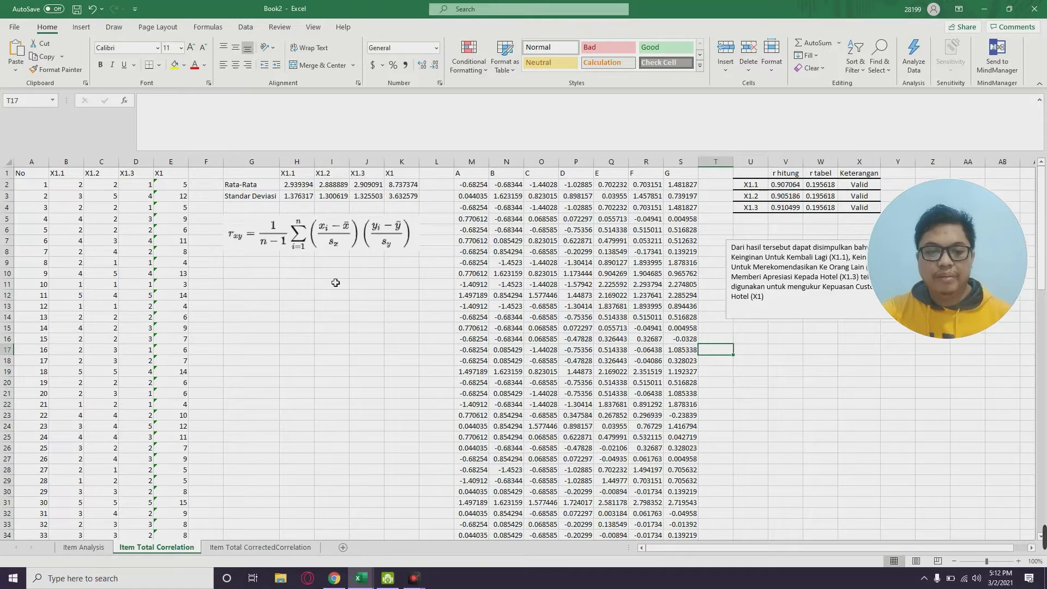
Review the X1 total column and the first X1.1 item score on the sheet.
left_click(328, 329)
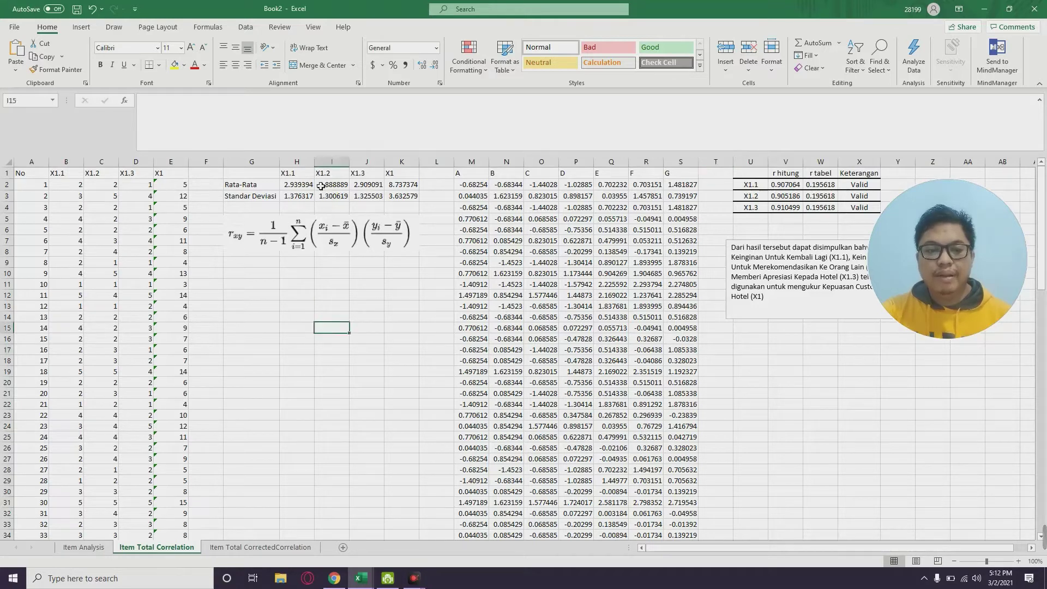
left_click(405, 175)
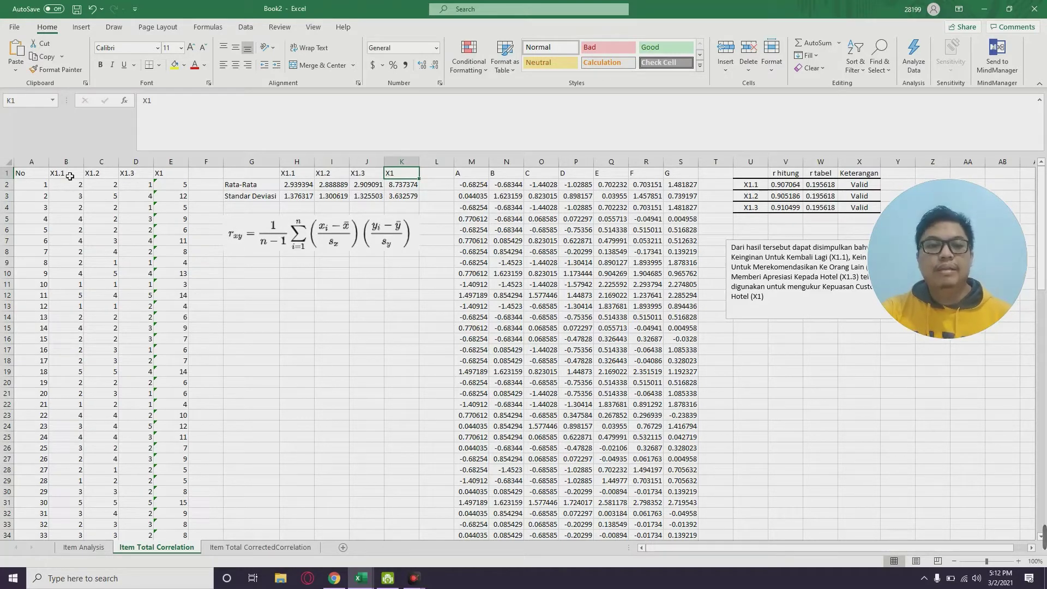
left_click(170, 175)
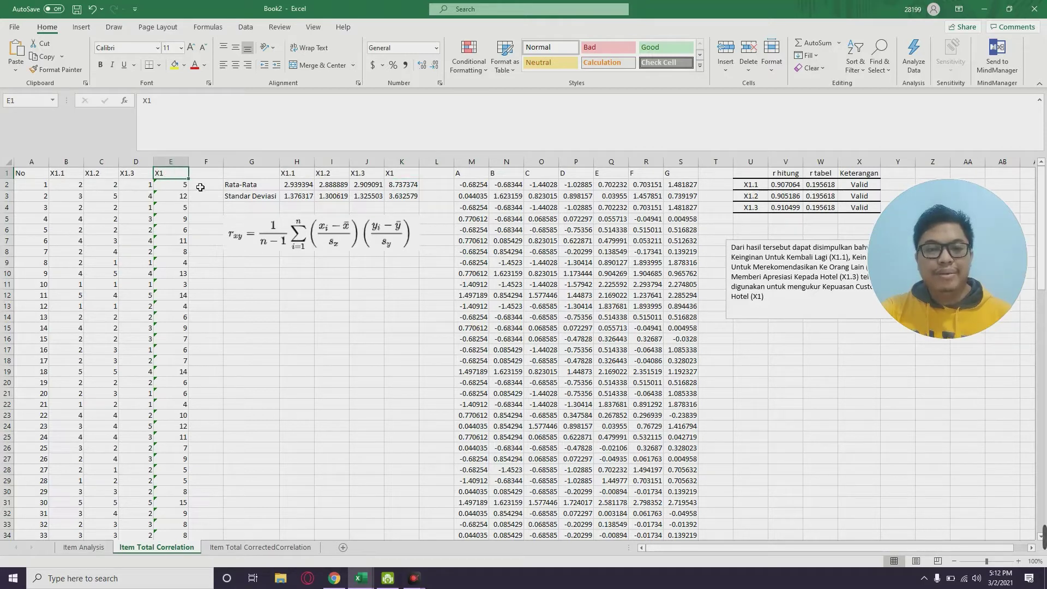
left_click(69, 187)
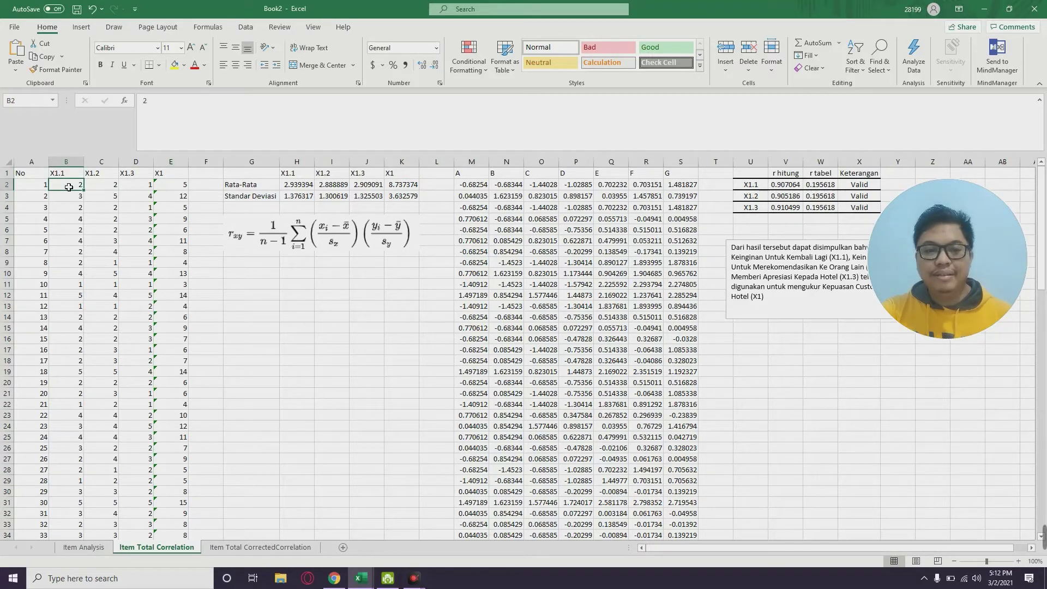
left_click(355, 324)
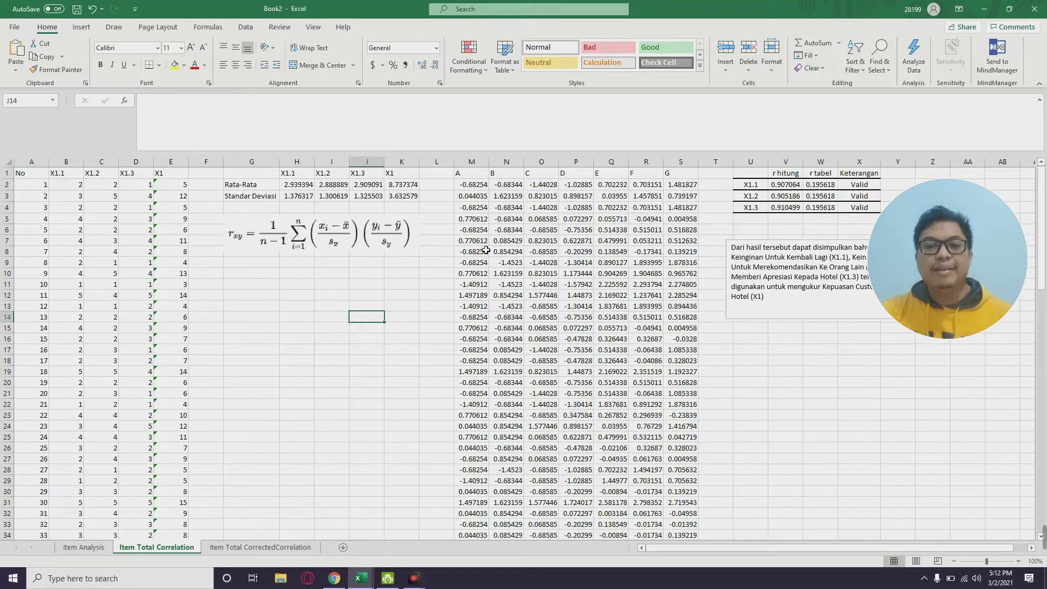
left_click(765, 383)
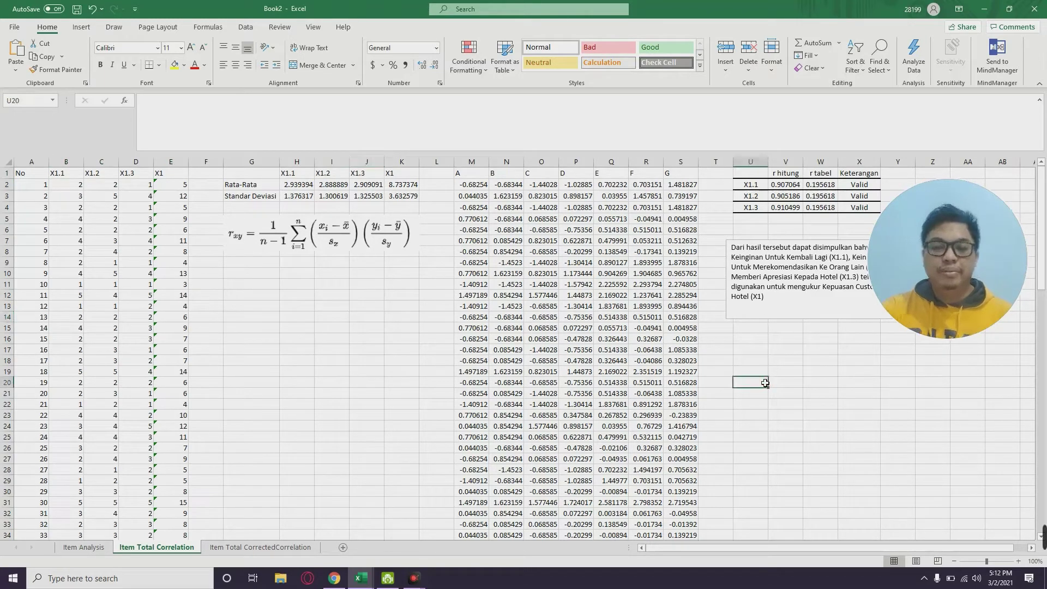
Start a CORREL formula in Z2 with the X1.1 range B2:B100.
key("Right")
key("Right")
key("Right")
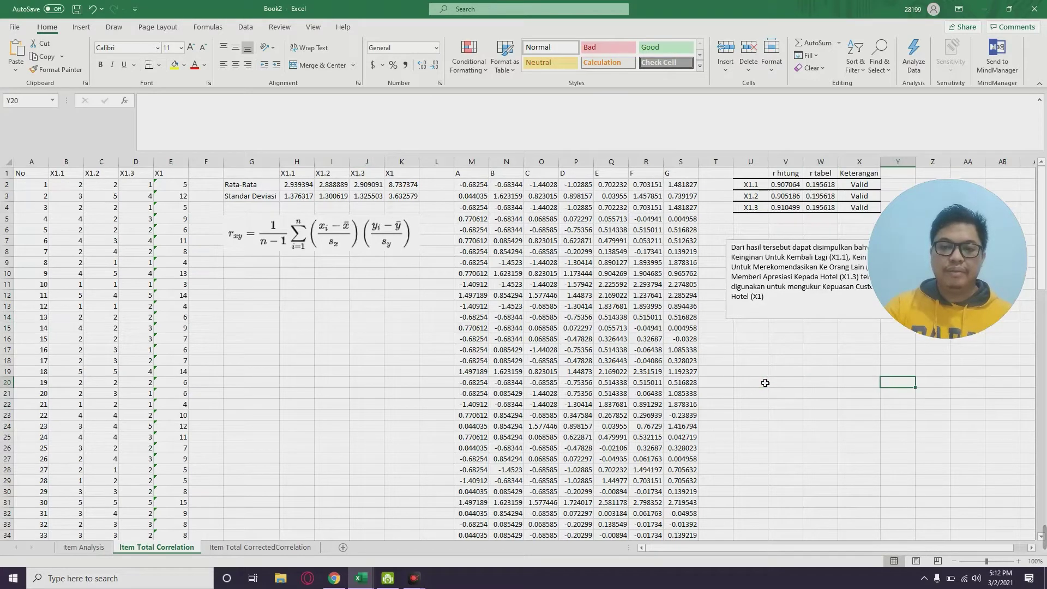
key("Right")
key("Right")
key("Right")
key("Right")
key("Right")
key("Right")
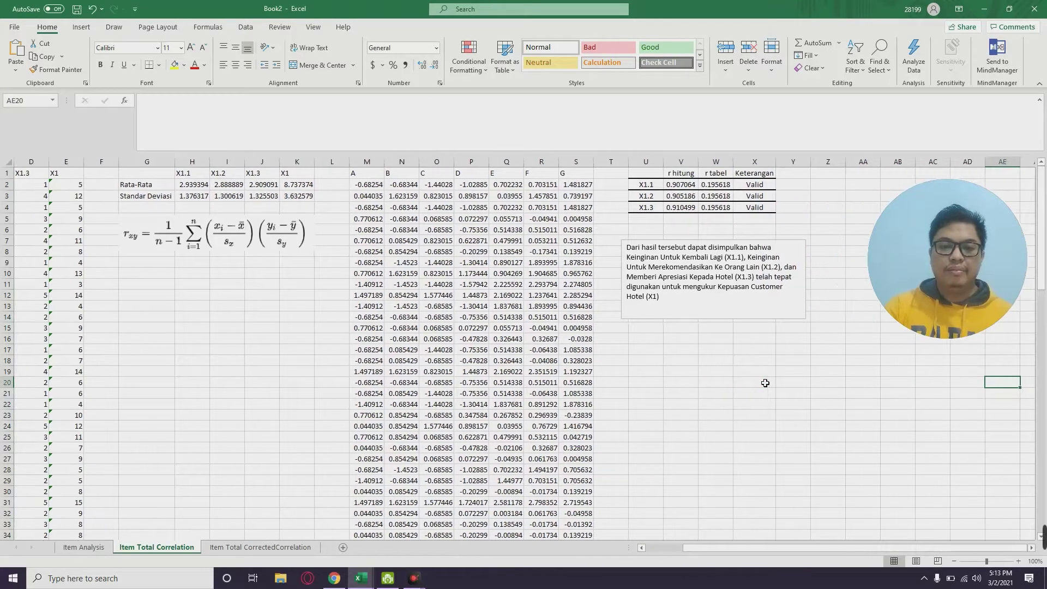
key("Left")
key("Left")
key("Left")
key("Left")
key("Left")
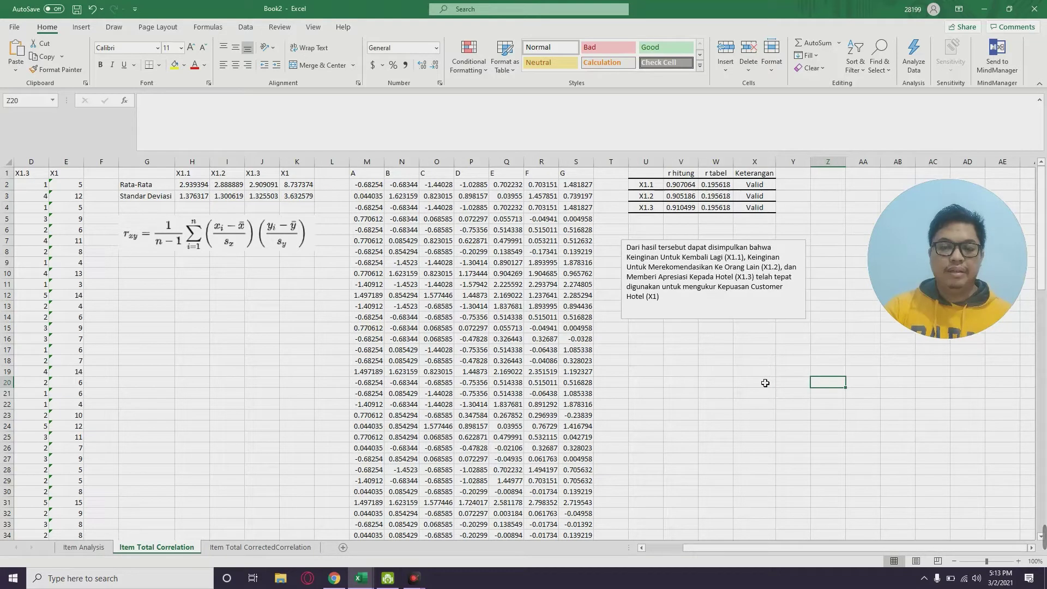
key("Up")
key("Up")
key("Up")
key("Up")
key("Up")
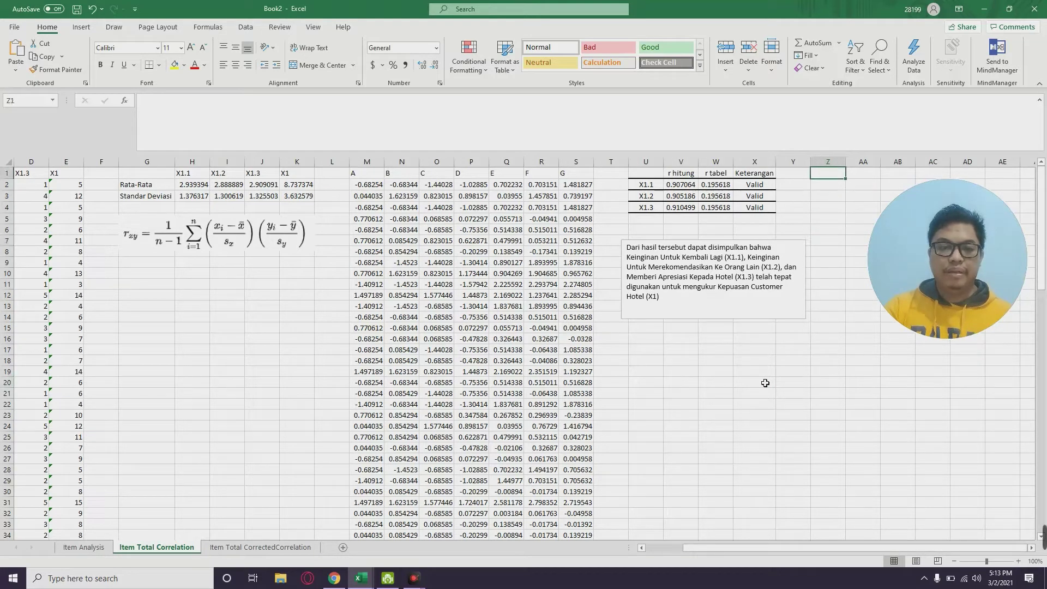
key("Down")
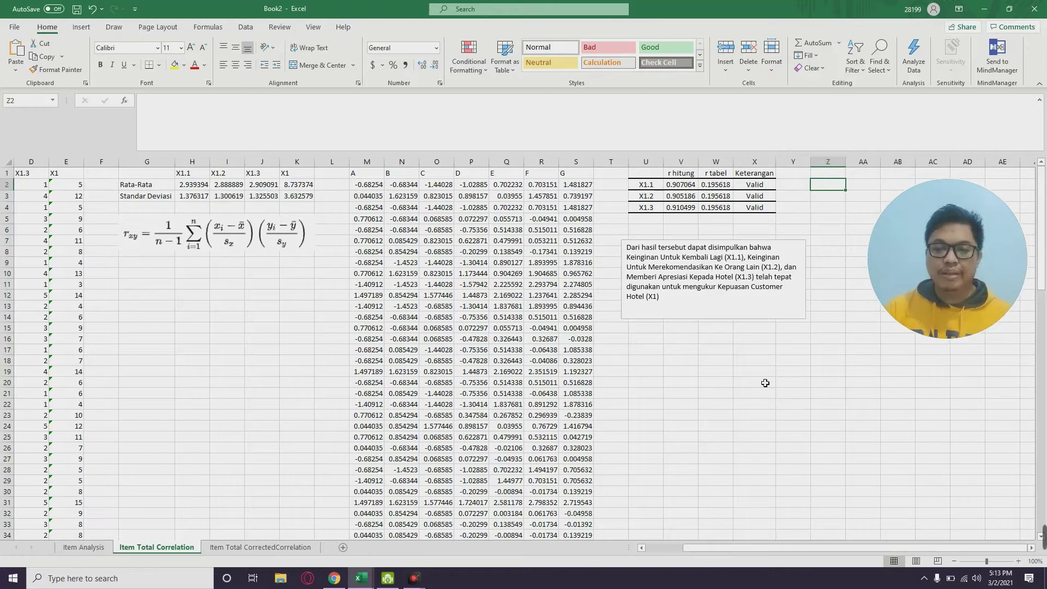
type("=")
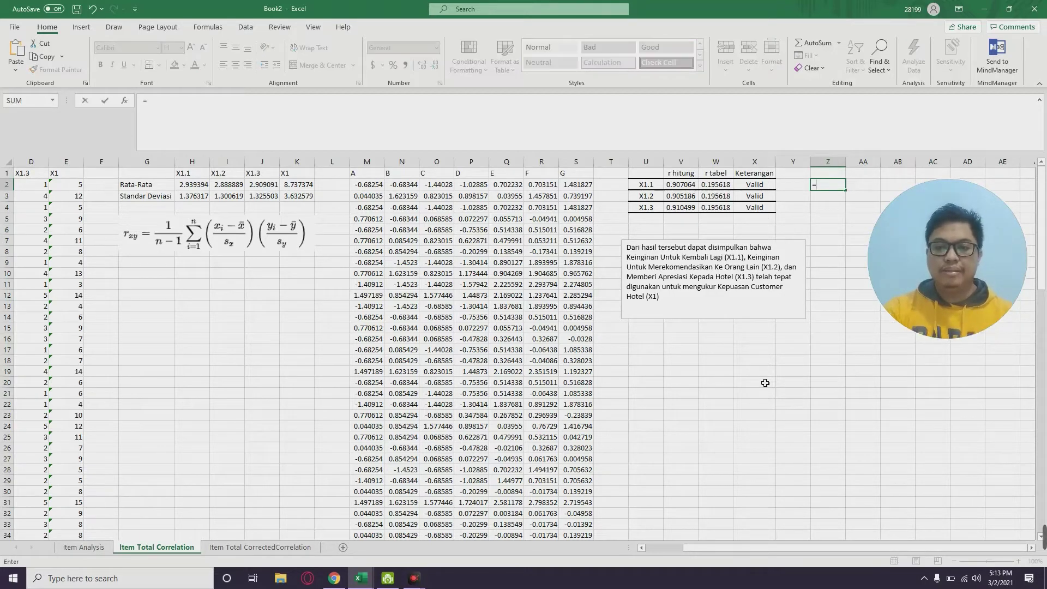
type("co")
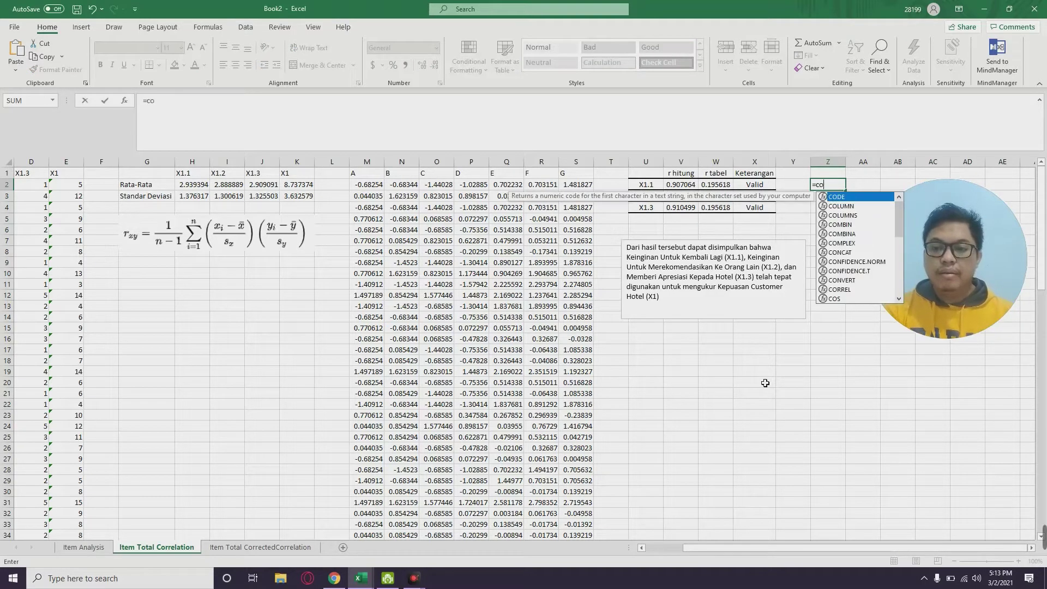
type("r")
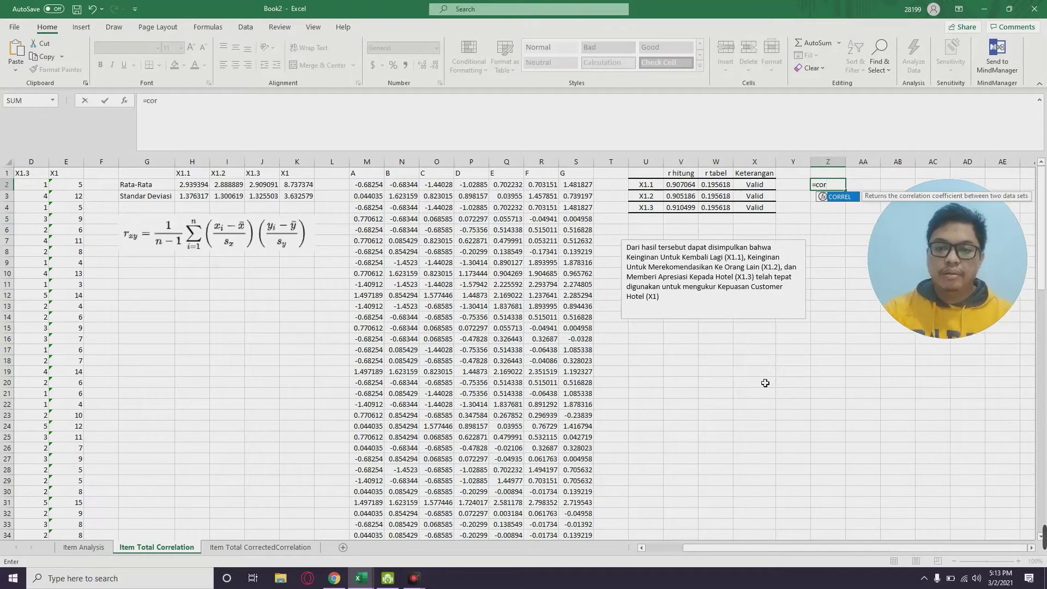
key("Tab")
key("Left")
key("Left")
key("Left")
key("Left")
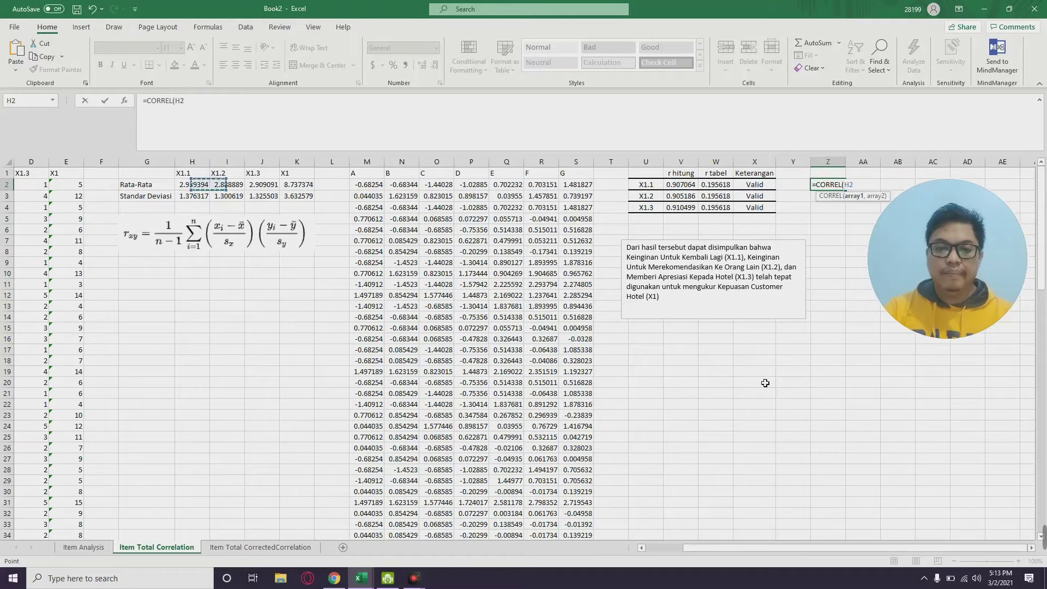
key("Left")
key("Left")
key("Left")
key("Right")
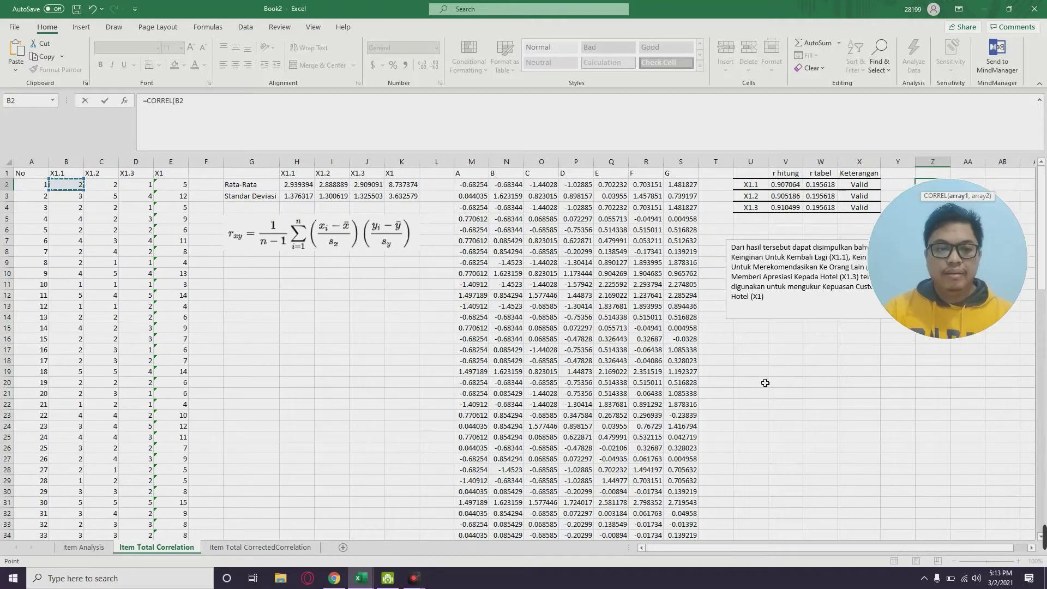
key("ctrl+shift+Down")
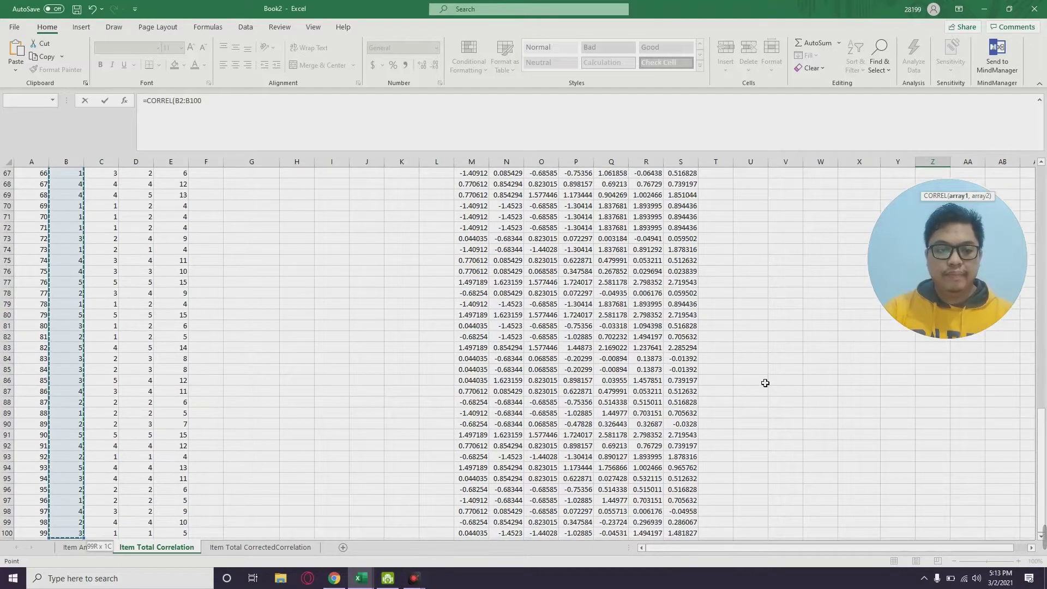
Add the X1 total range E2:E100 and commit the formula, giving 0.907064.
scroll(234, 296, "up", 8)
scroll(234, 297, "up", 7)
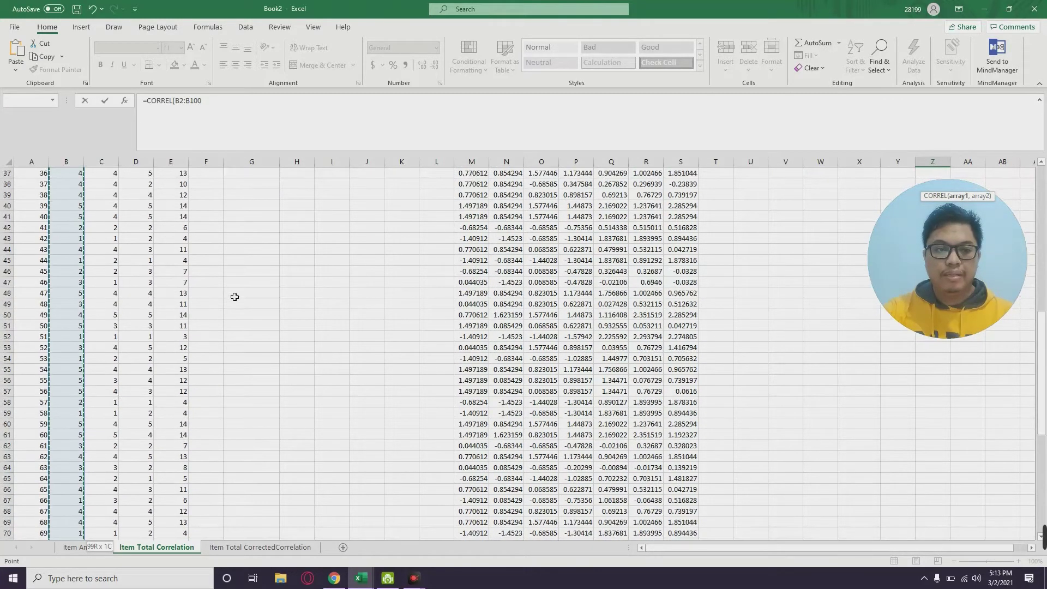
scroll(234, 296, "up", 7)
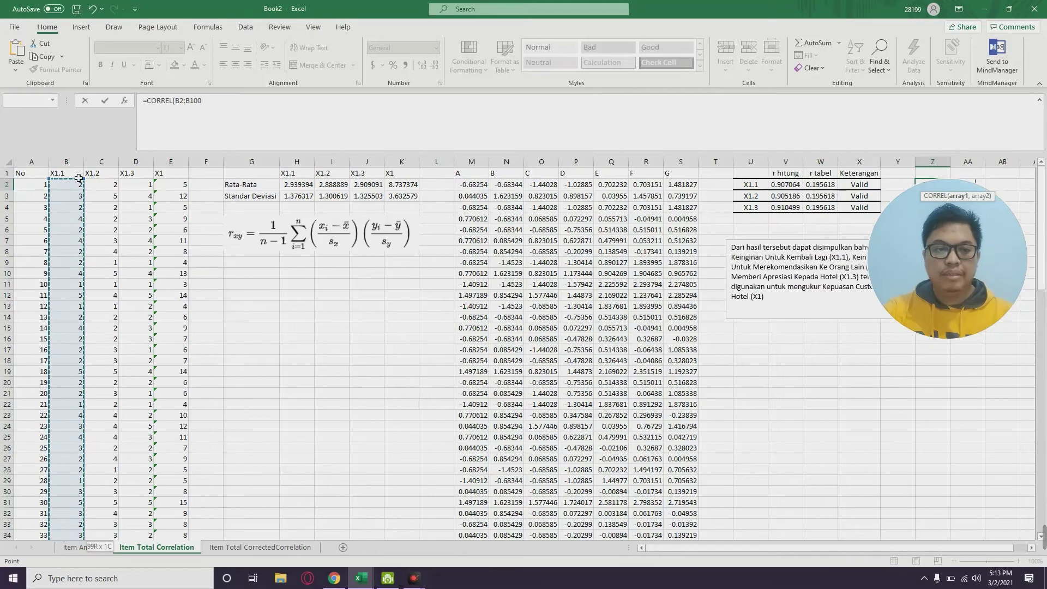
left_click(224, 110)
type(",")
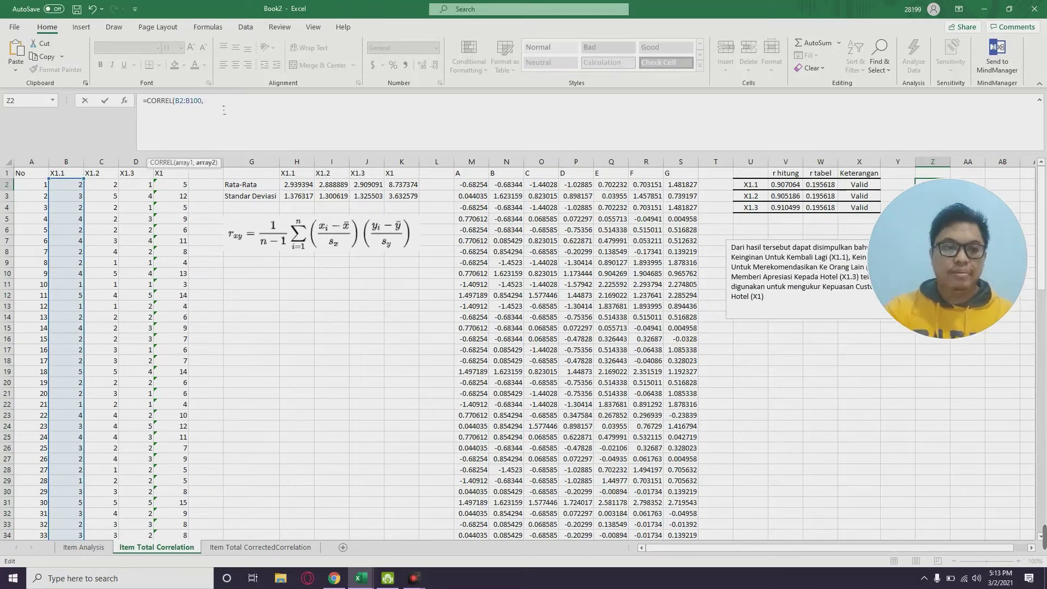
left_click(177, 185)
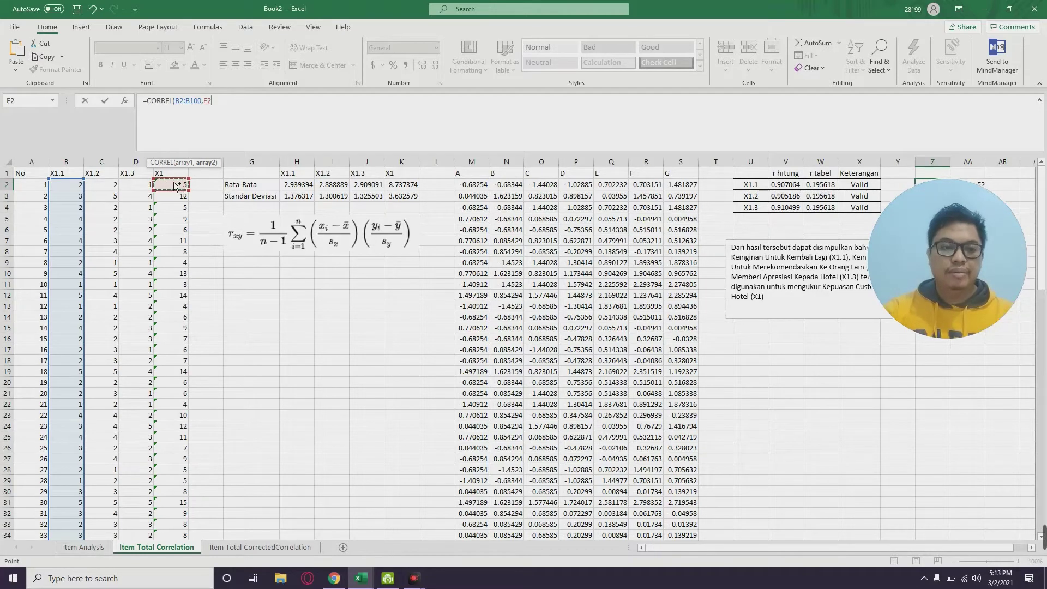
key("ctrl+shift+Down")
type(")")
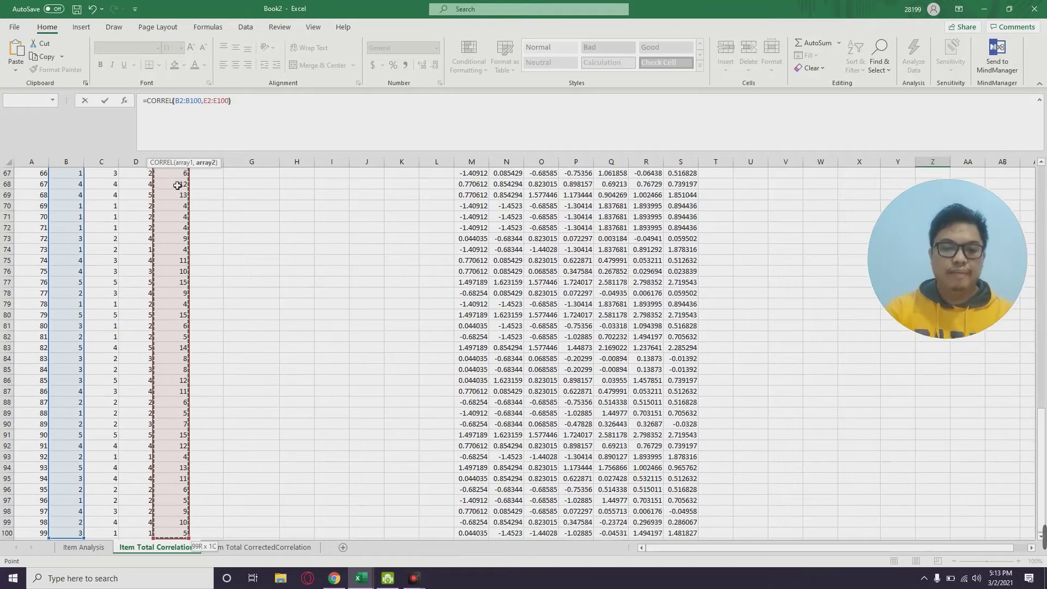
key("Return")
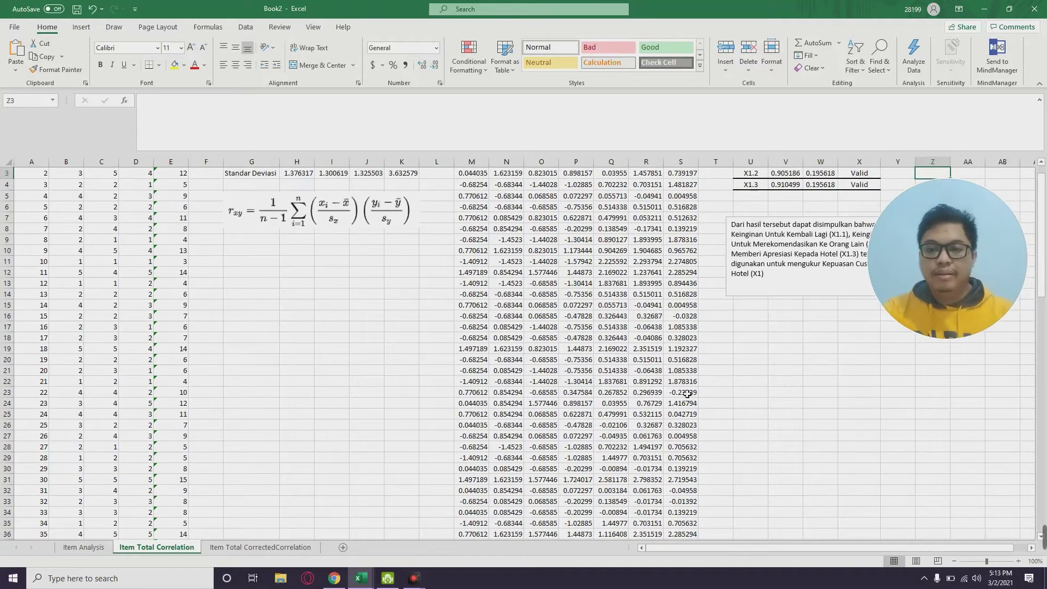
Check the Z2 formula, then begin a new correlation formula in Z3.
scroll(781, 252, "up", 1)
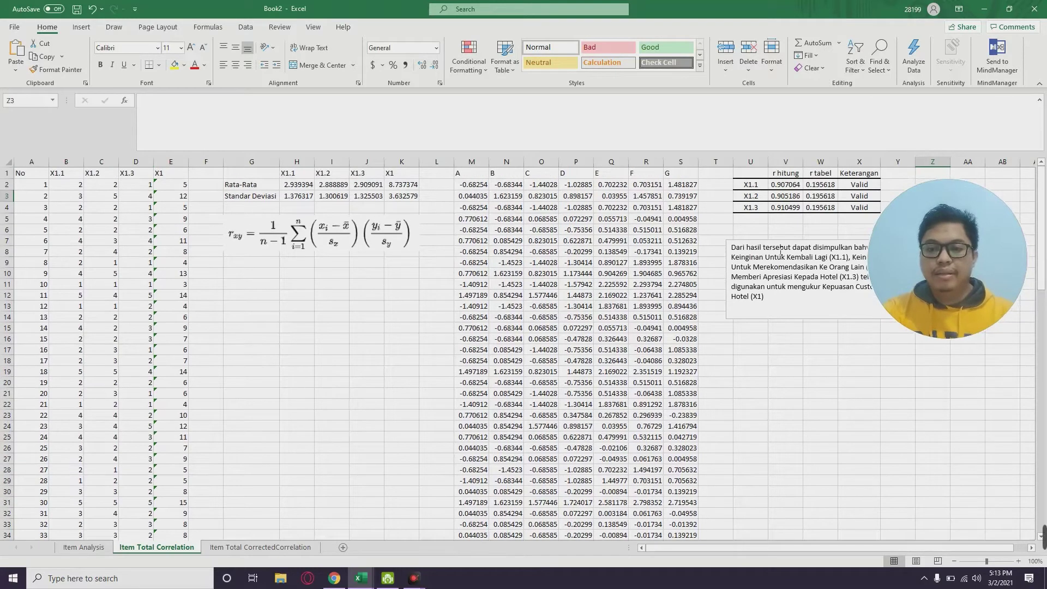
left_click(1028, 550)
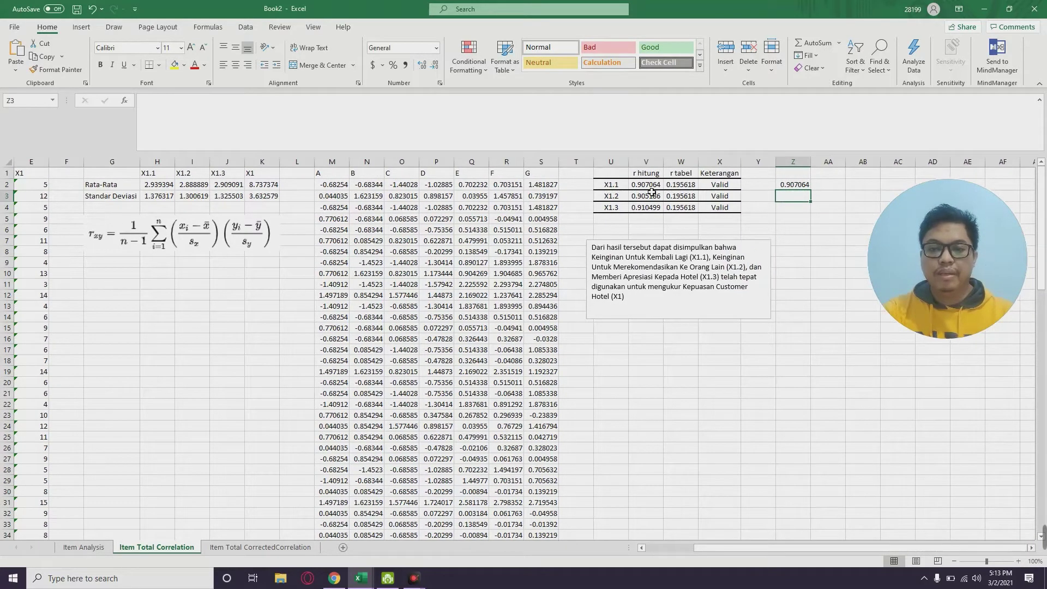
left_click(652, 192)
left_click(793, 185)
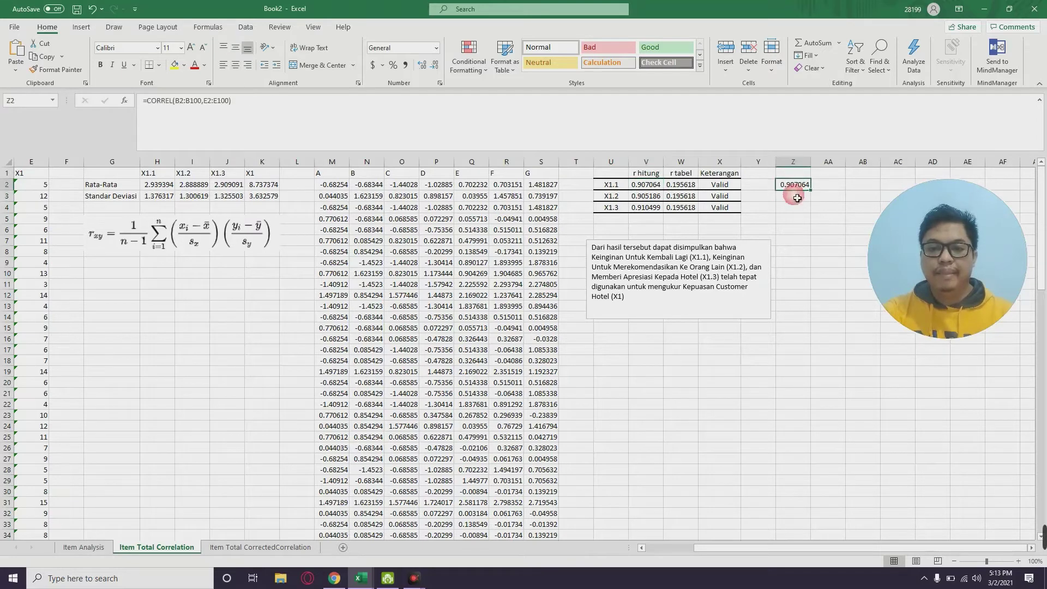
left_click(797, 198)
type("=")
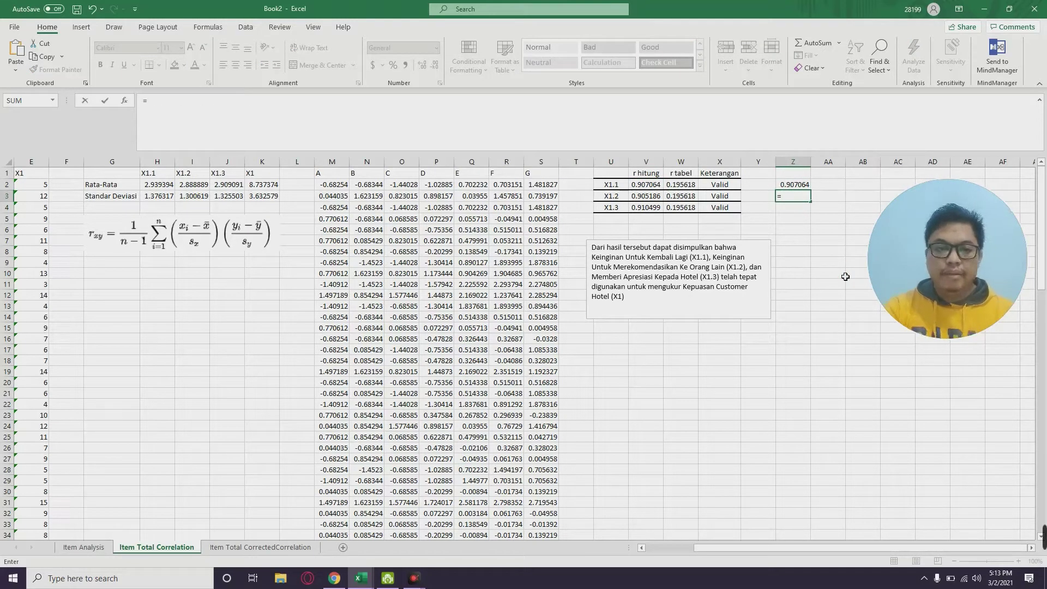
type("corre")
Complete =CORREL(C2:C100,E2:E100) in Z3, returning 0.905186.
key("Tab")
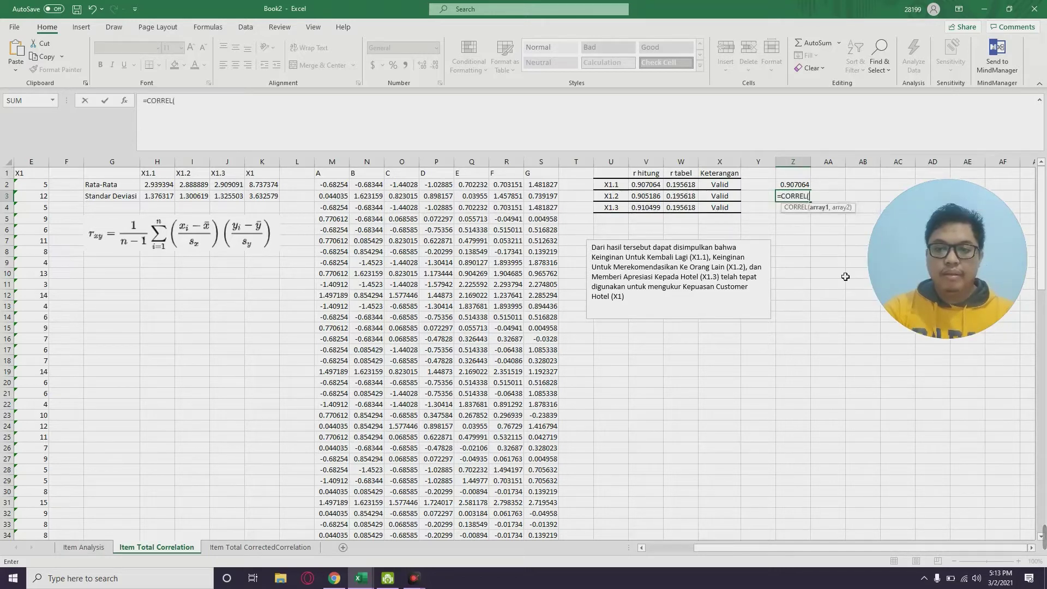
left_click_drag(849, 547, 797, 548)
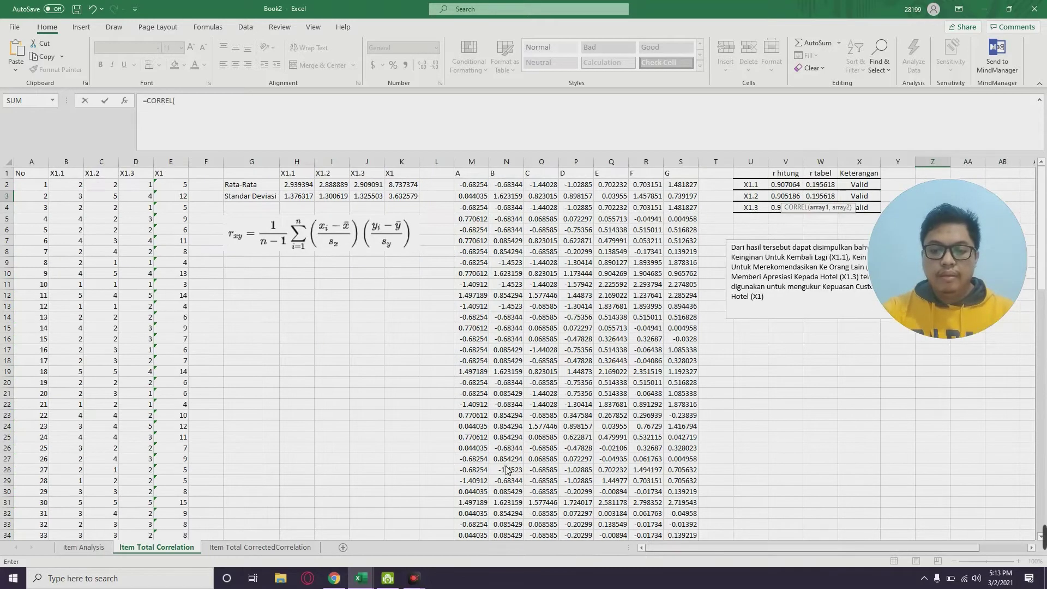
left_click(103, 188)
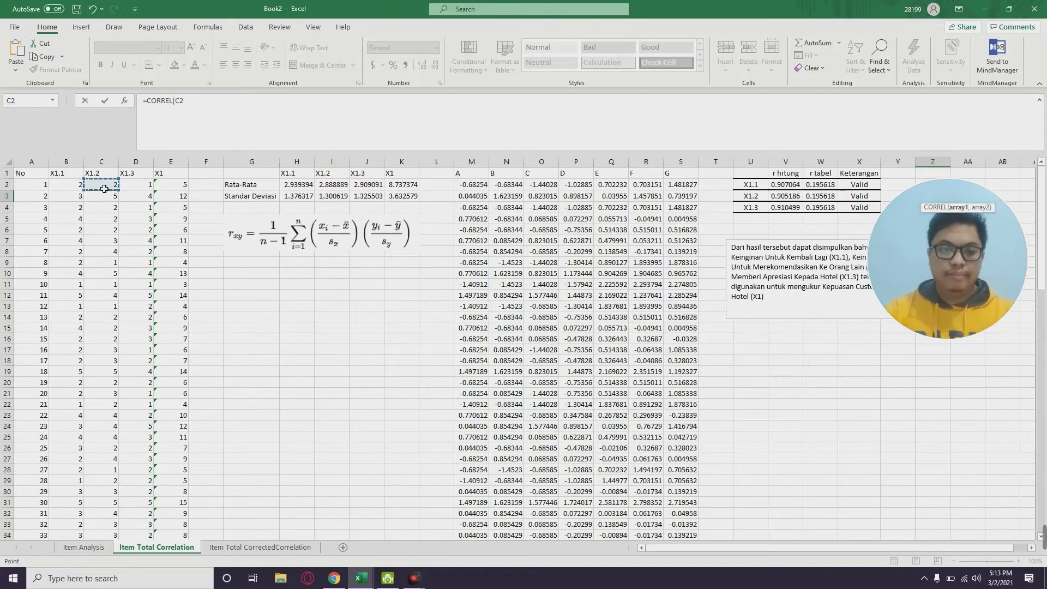
key("ctrl+shift+Down")
type(":C100,")
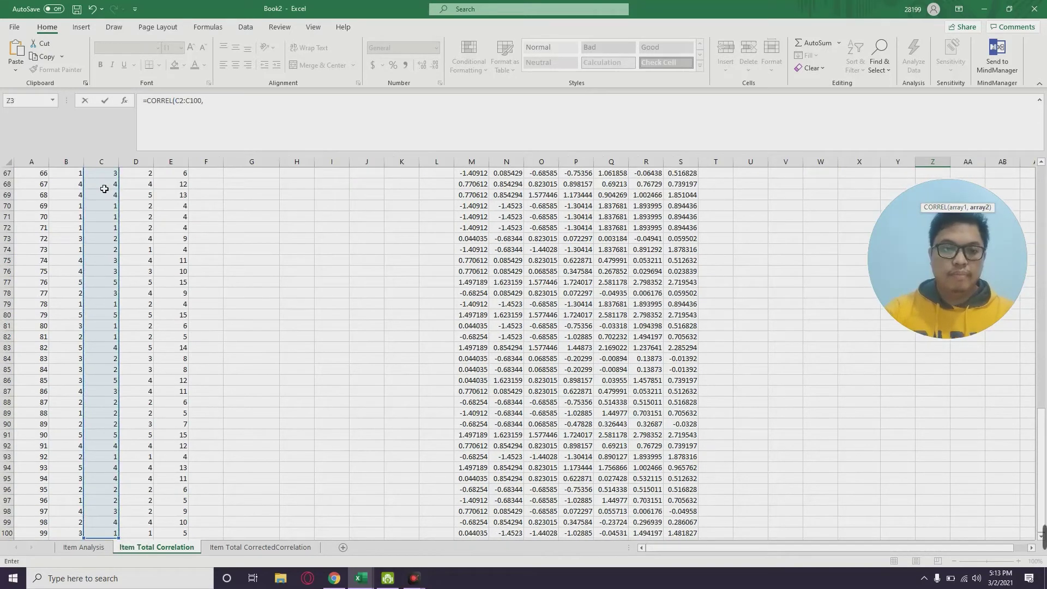
scroll(467, 327, "up", 20)
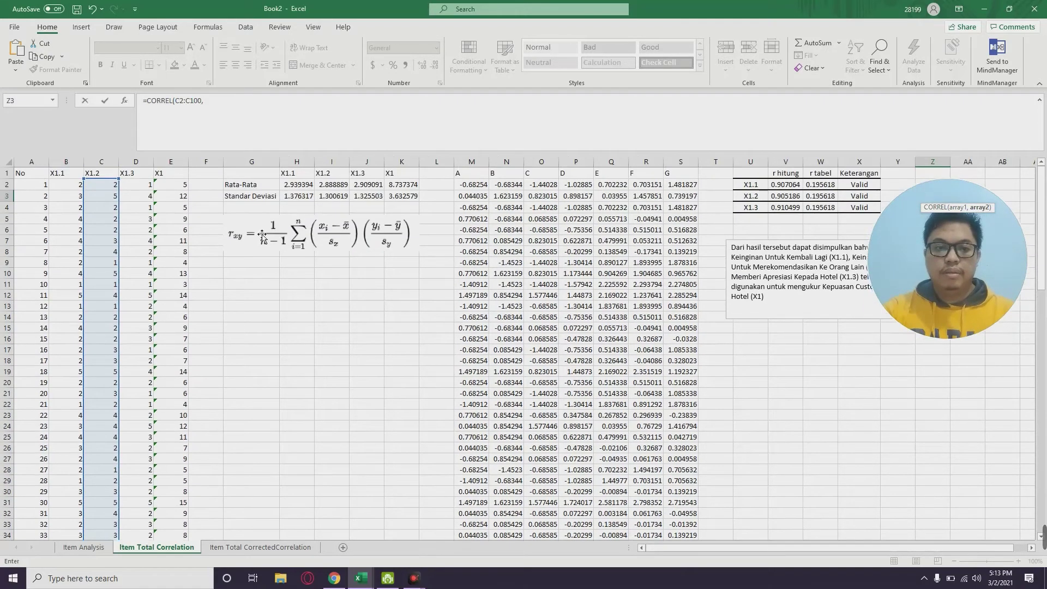
left_click(177, 187)
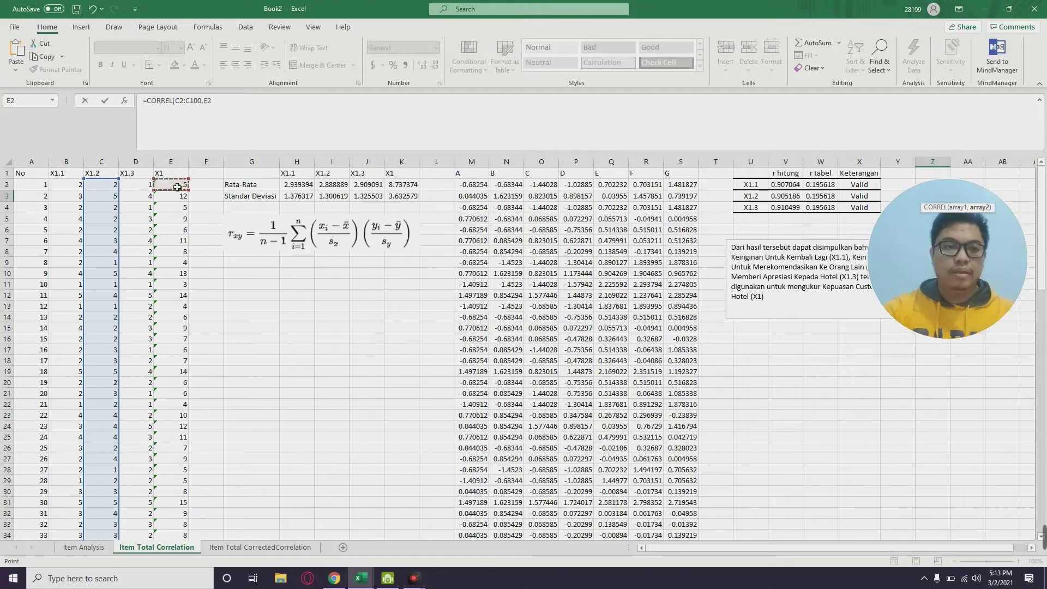
key("ctrl+shift+Down")
key("Return")
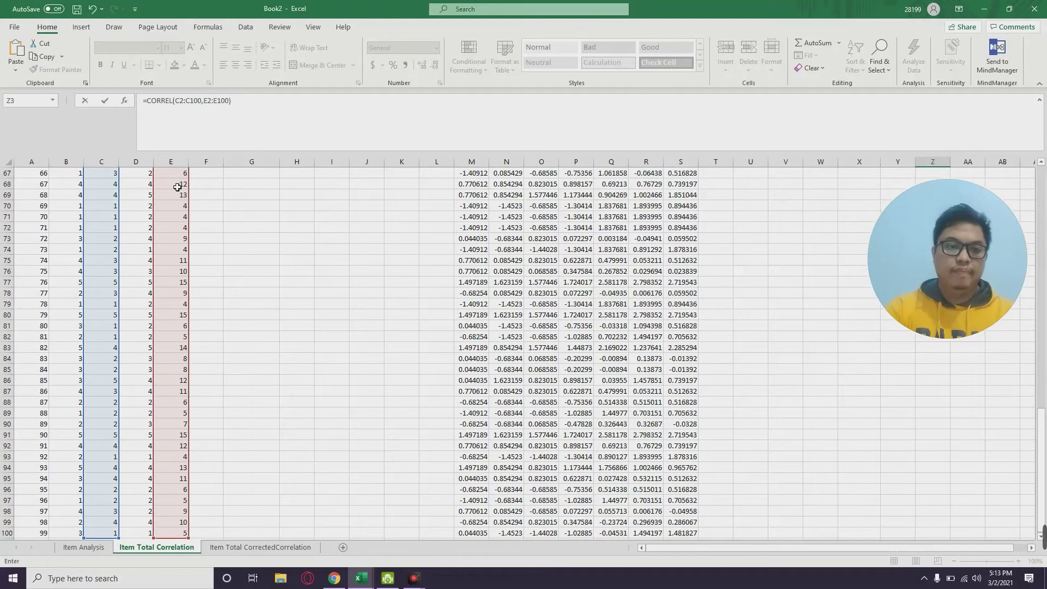
Verify the Z3 correlation formula and select Z4 for the next result.
scroll(594, 206, "up", 1)
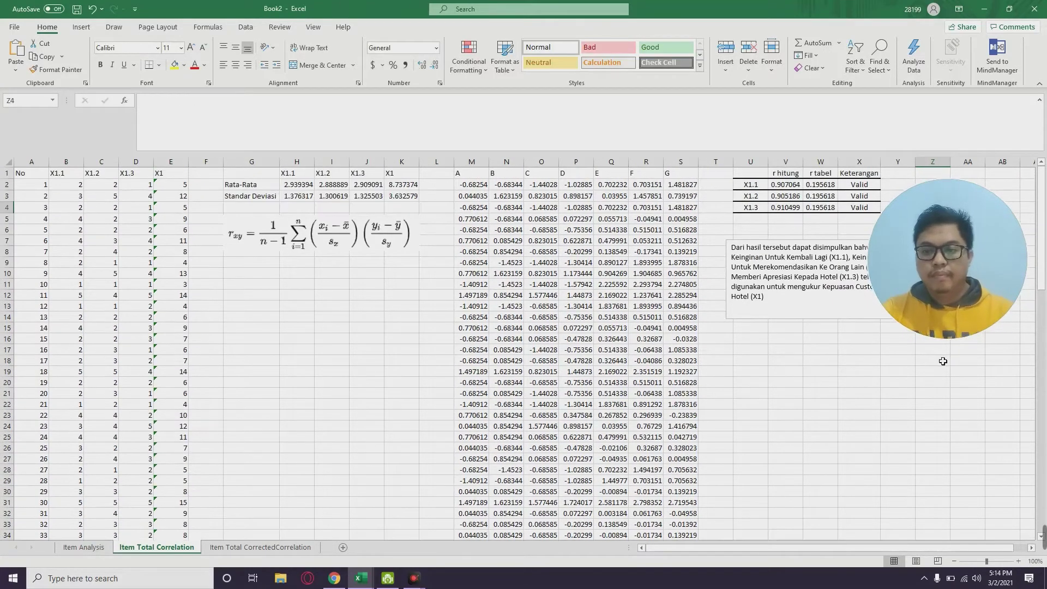
left_click(1030, 548)
left_click(1030, 549)
left_click(1031, 548)
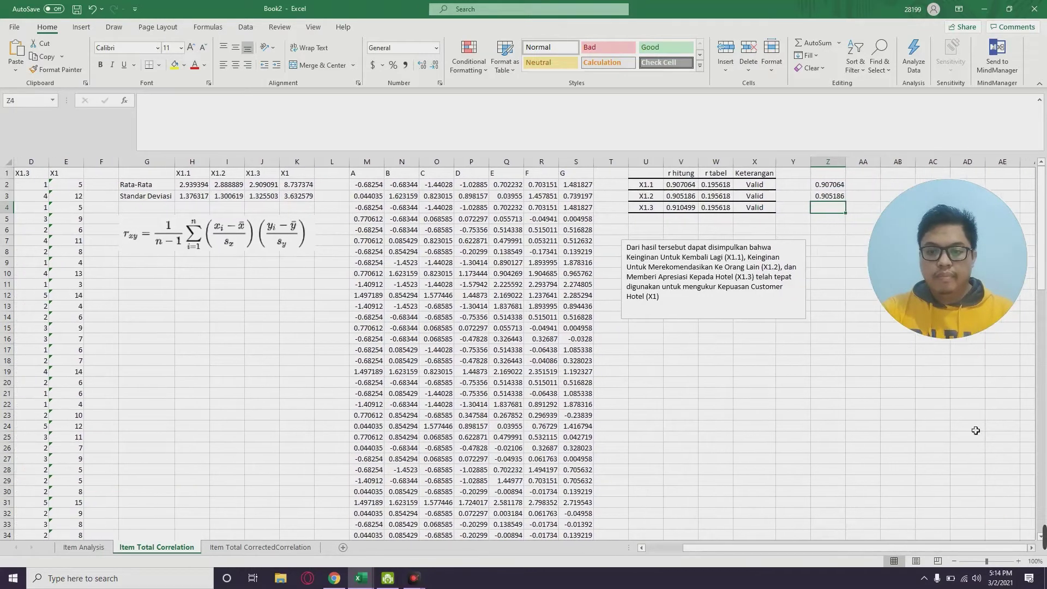
left_click(828, 196)
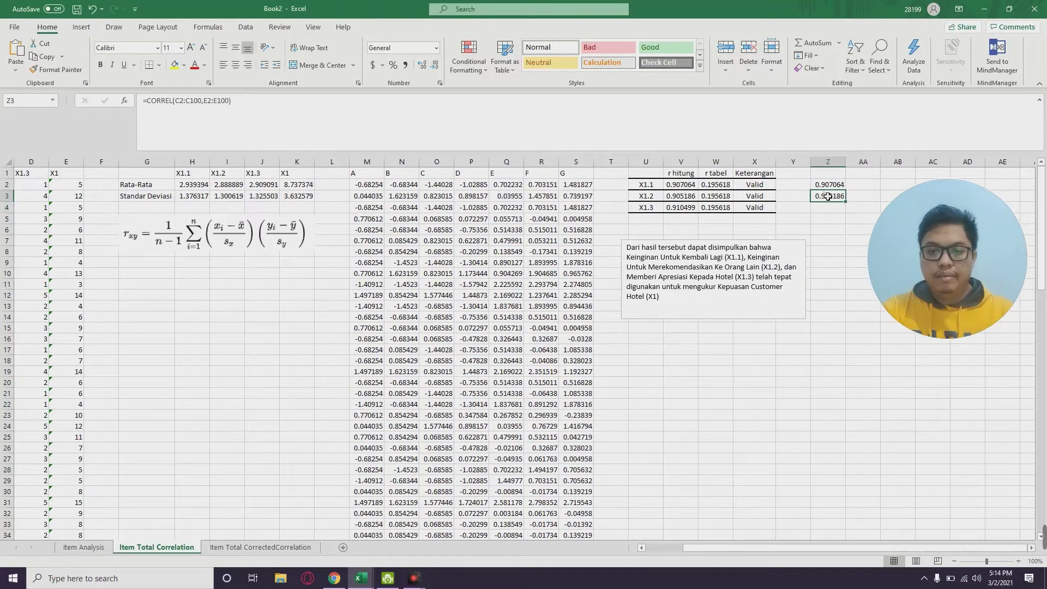
left_click(686, 201)
Enter =CORREL(D2:D100,E2:E100) in Z4 for item X1.3, returning 0.910499.
left_click(829, 208)
type("=")
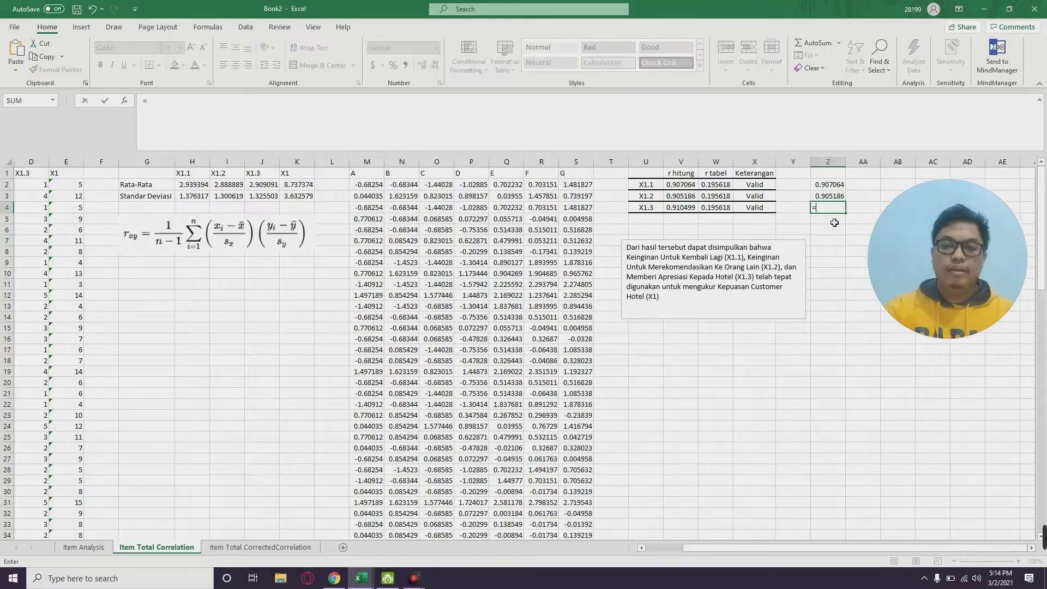
type("corre")
double_click(832, 220)
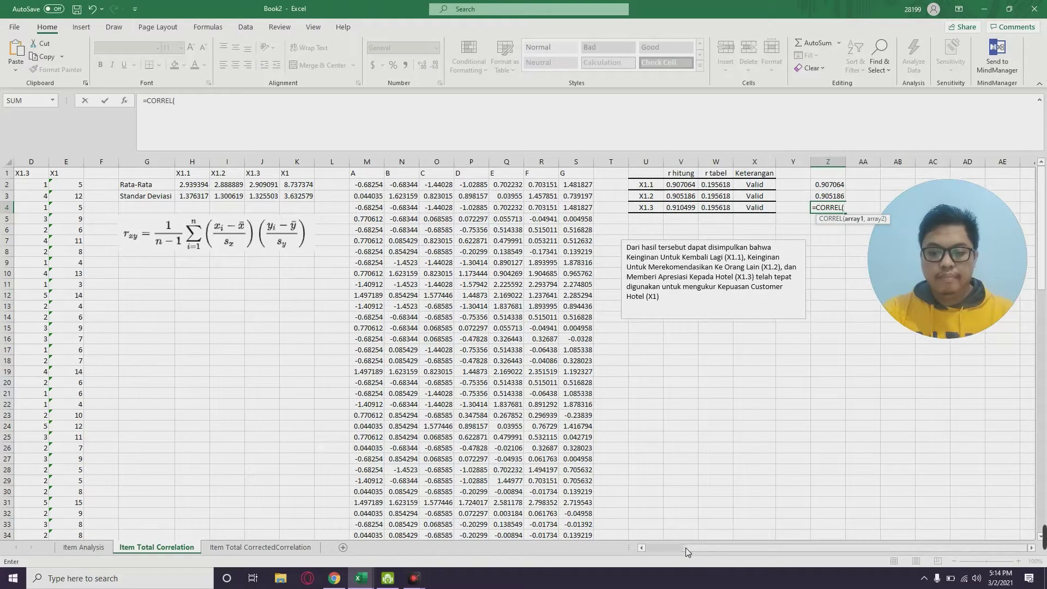
left_click_drag(680, 547, 95, 206)
left_click(136, 187)
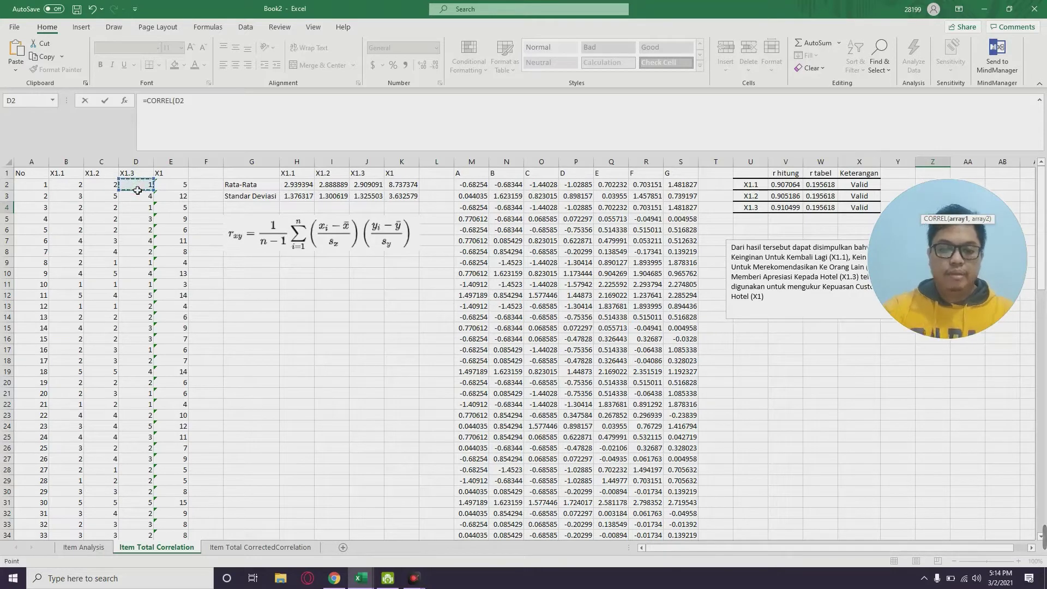
key("ctrl+shift+Down")
type(":D100,")
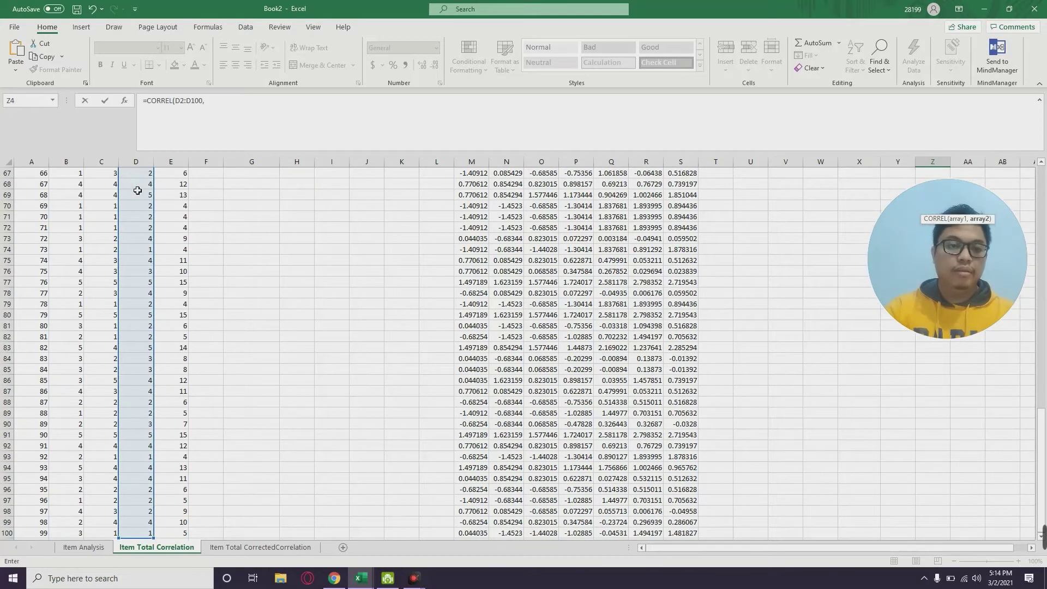
type("a")
scroll(137, 190, "up", 20)
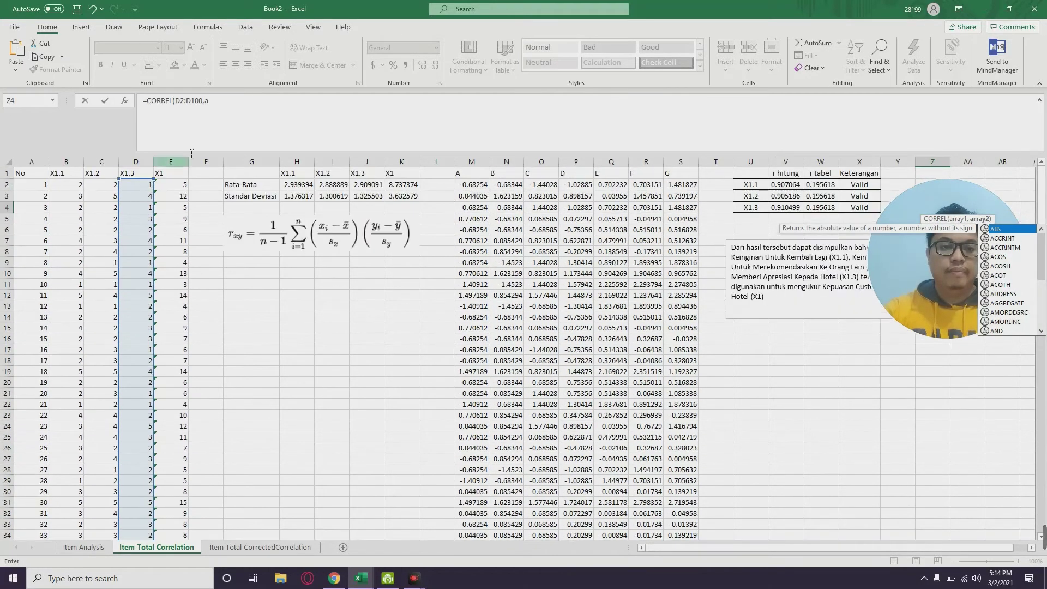
left_click(225, 106)
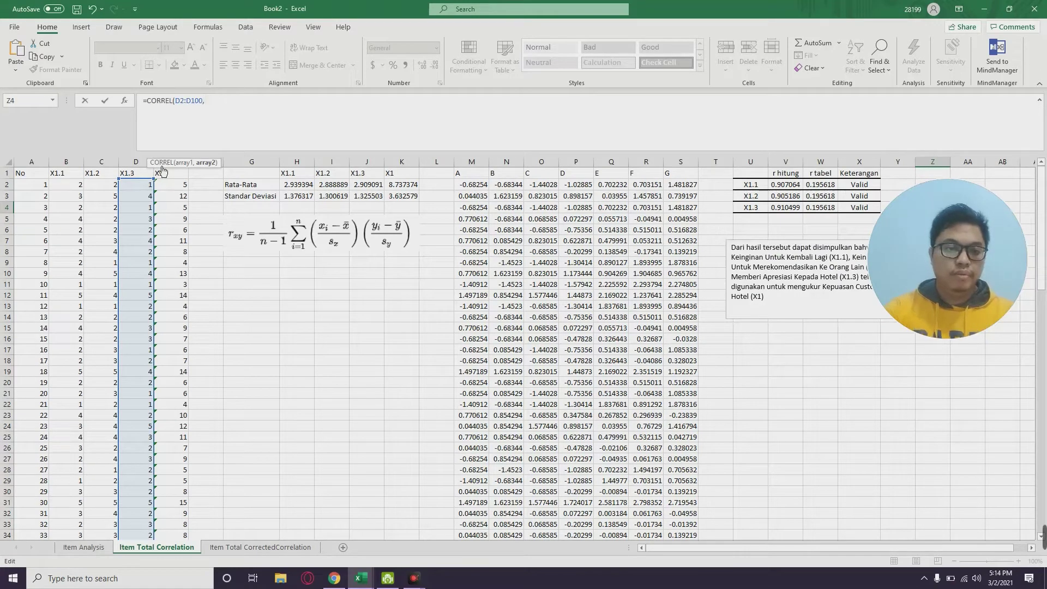
left_click(174, 185)
key("ctrl+shift+Down")
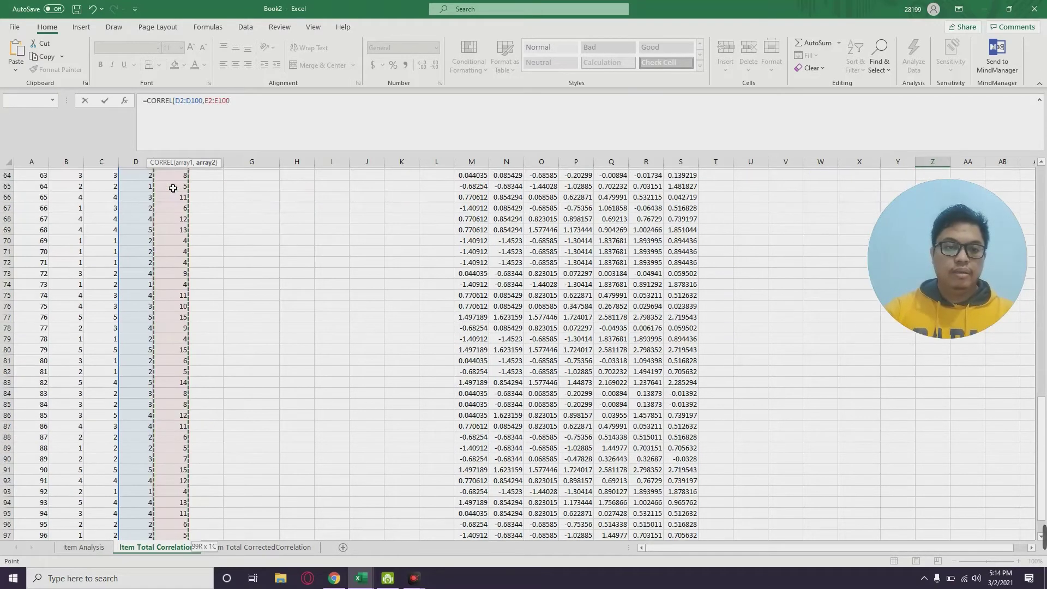
key("Escape")
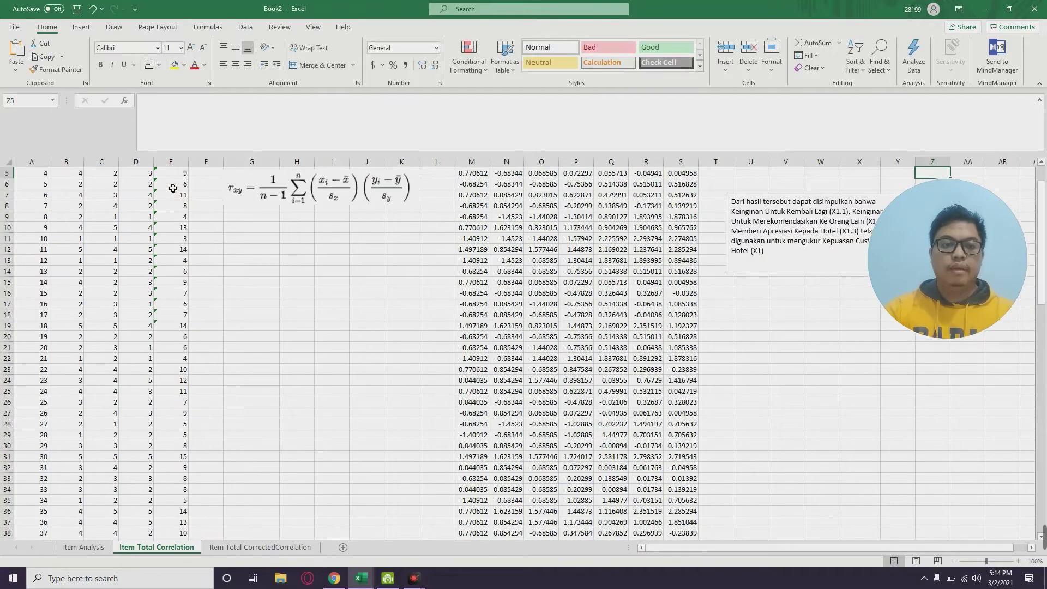
Bring the results back into view and recheck the Z2 correlation formula.
scroll(415, 393, "up", 2)
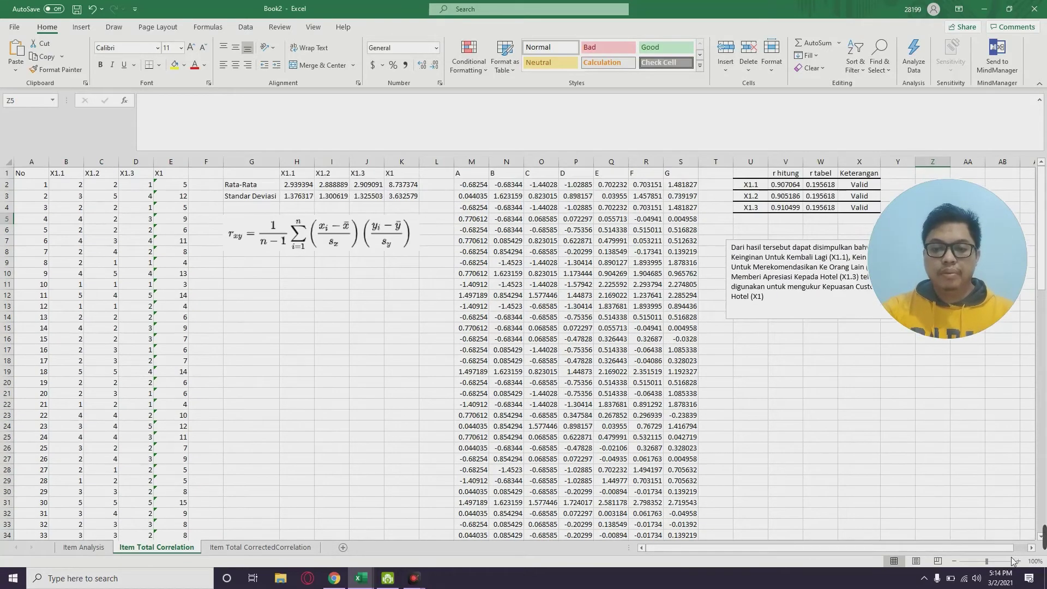
left_click(1032, 548)
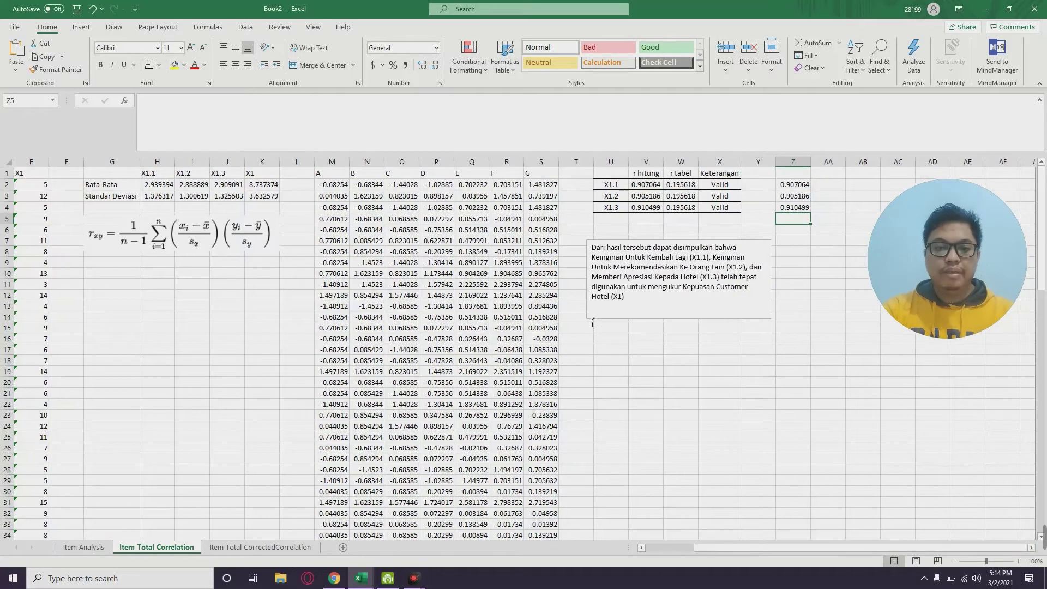
left_click(301, 317)
left_click(726, 429)
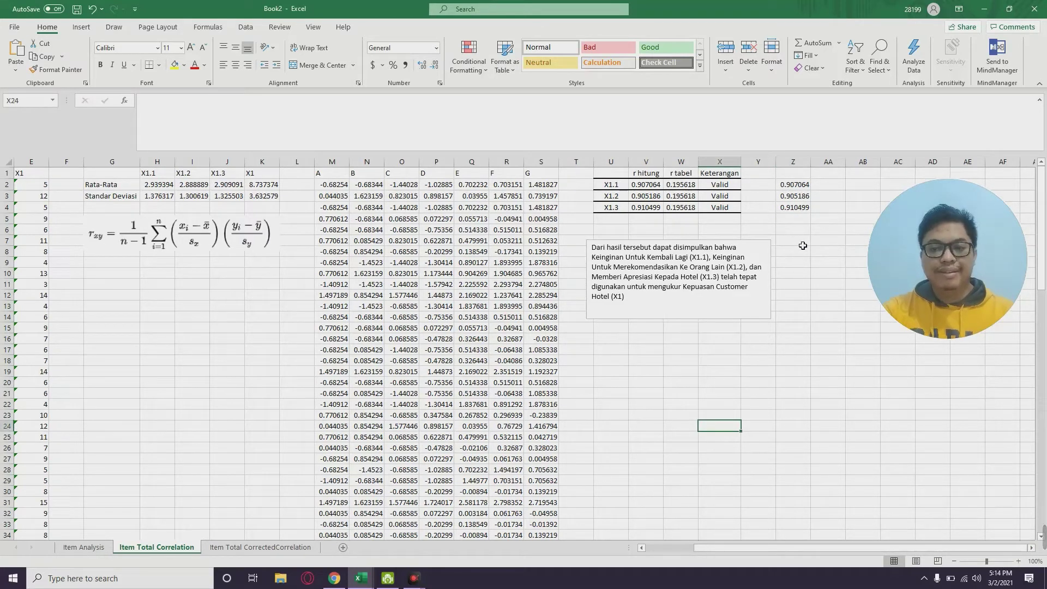
left_click(795, 186)
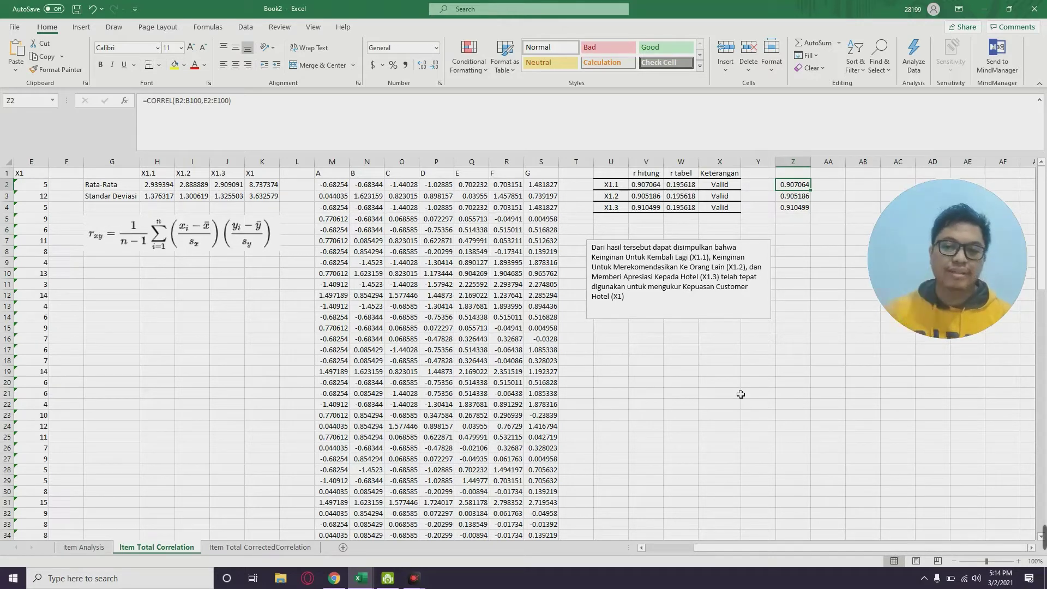
Copy columns A–E and paste them at A1 of the Item Total CorrectedCorrelation sheet.
left_click_drag(826, 545, 778, 545)
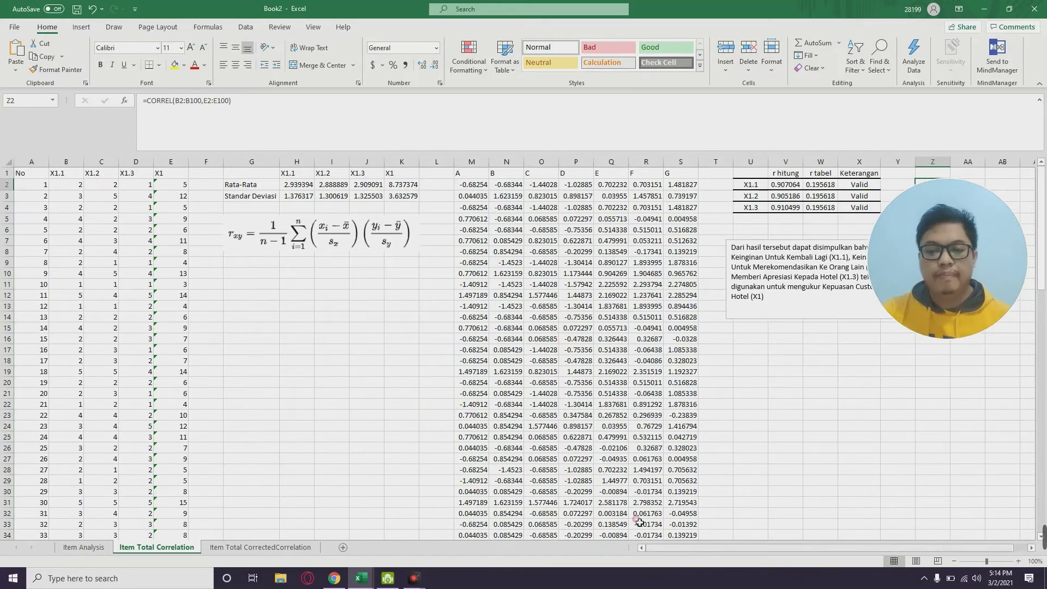
mouse_move(31, 174)
left_mouse_down()
mouse_move(240, 322)
mouse_move(191, 338)
left_mouse_up()
key("ctrl+c")
left_click(261, 547)
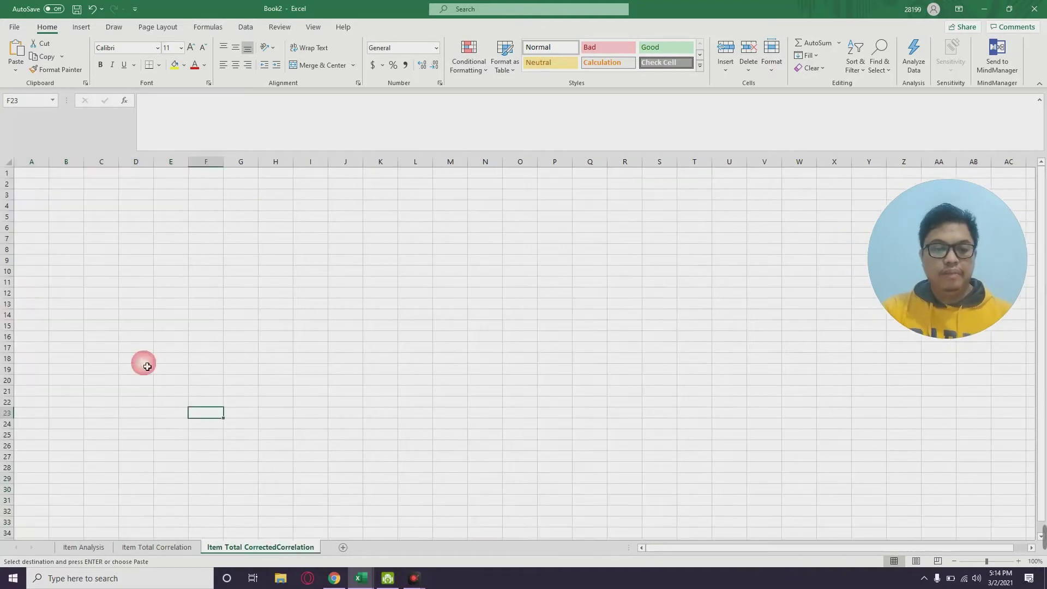
left_click(37, 173)
key("ctrl+v")
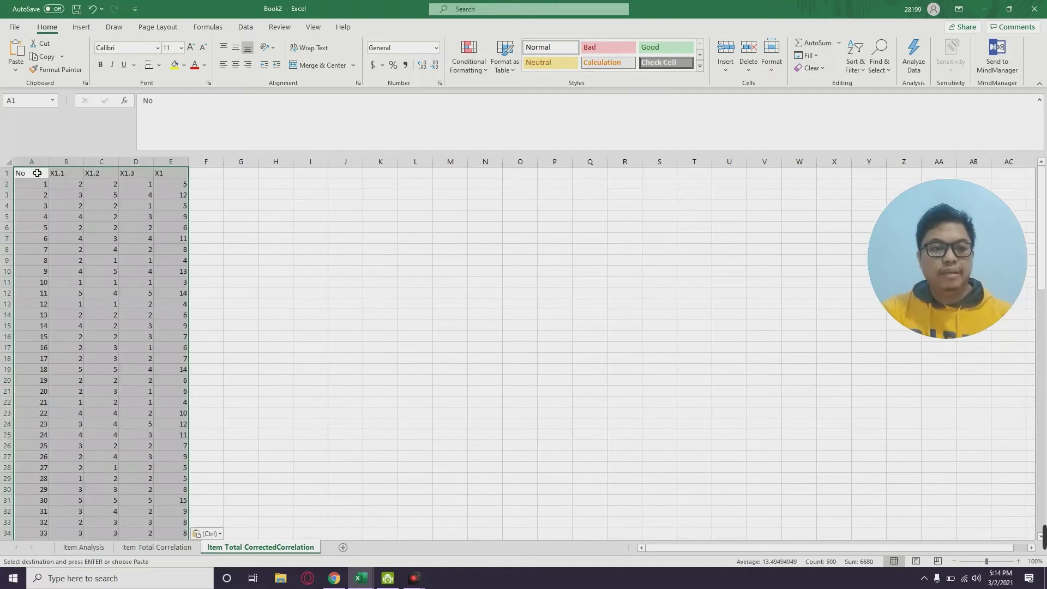
left_click(276, 206)
left_click(241, 173)
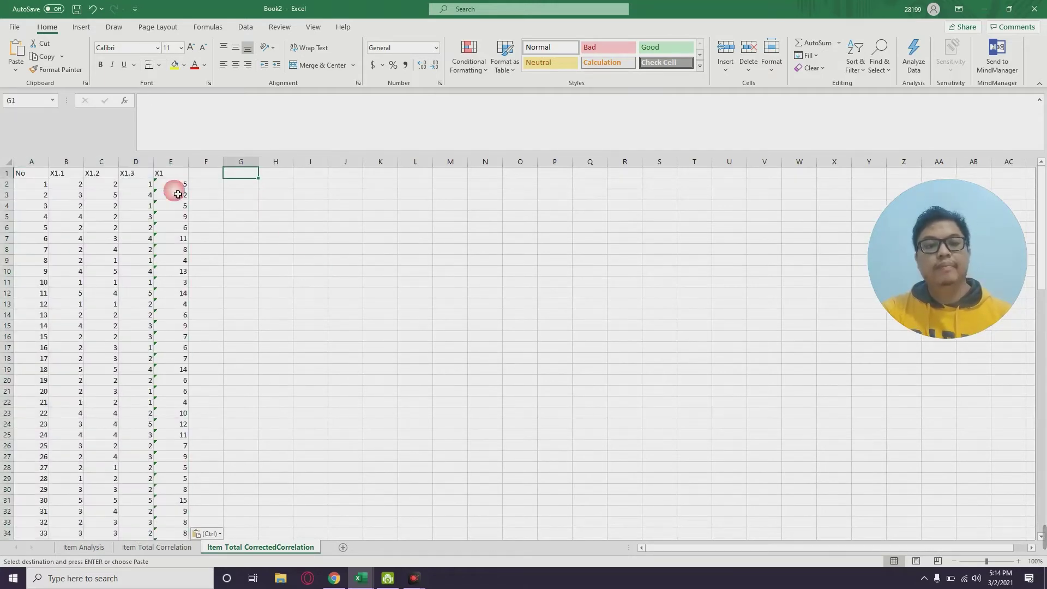
left_click(178, 195)
left_click(241, 173)
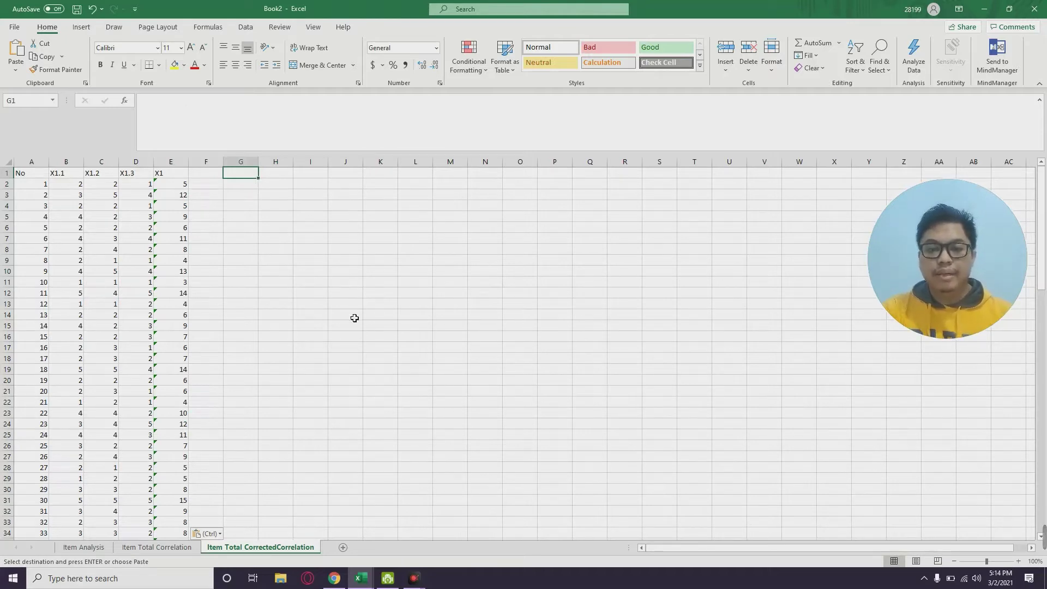
Look at the correlation formula image on Item Total Correlation, then return and select G2.
left_click(156, 547)
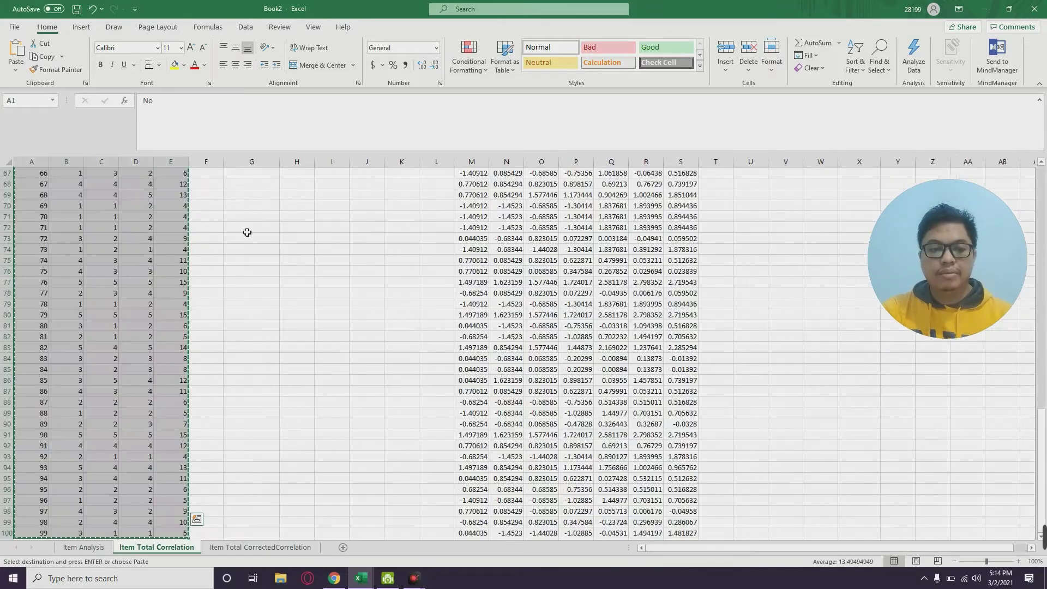
scroll(292, 269, "down", 5)
scroll(298, 299, "up", 9)
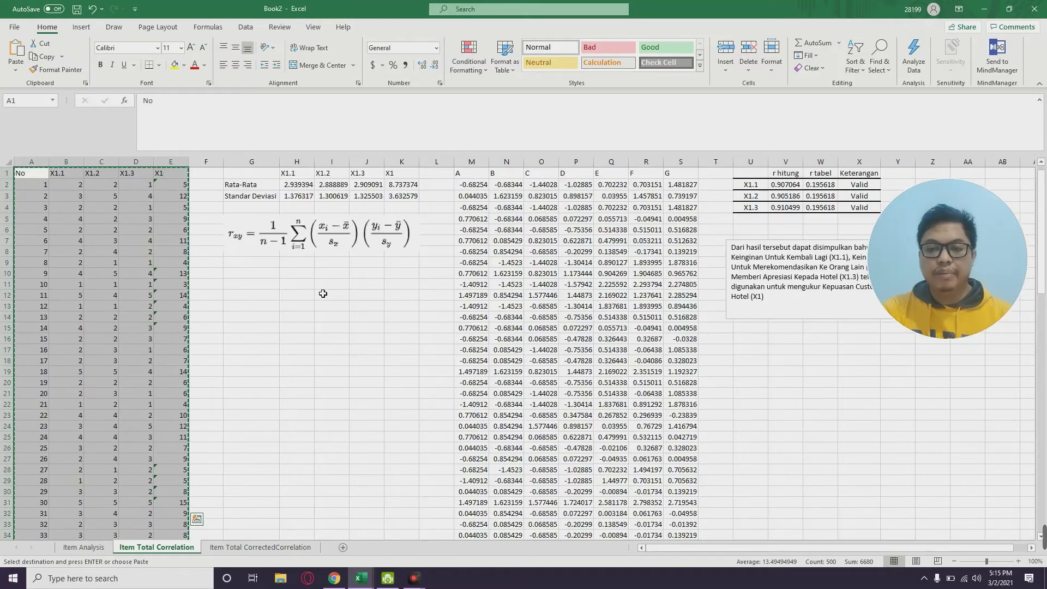
left_click(349, 234)
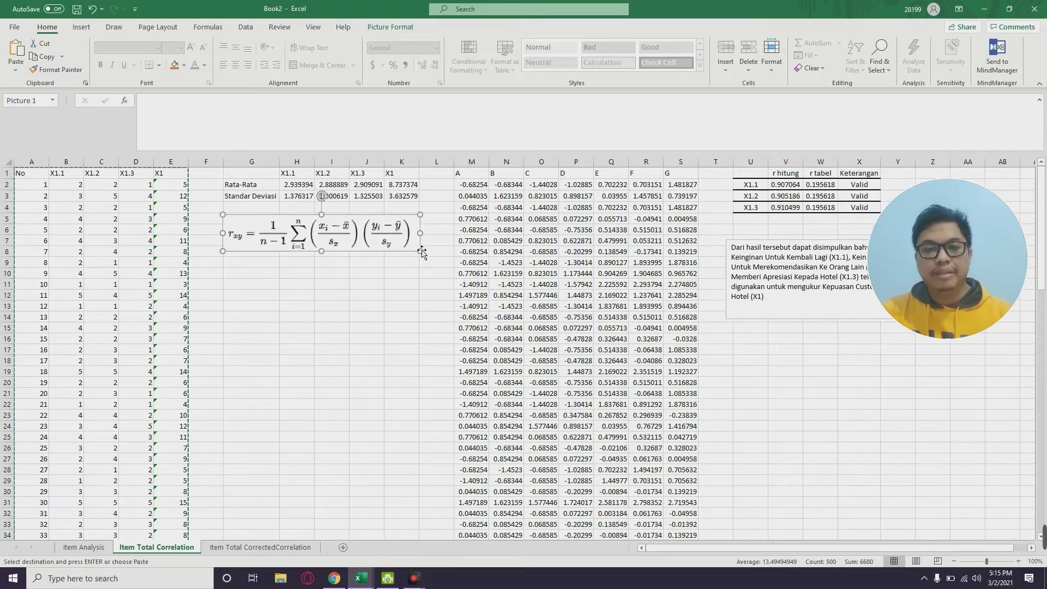
left_click(260, 547)
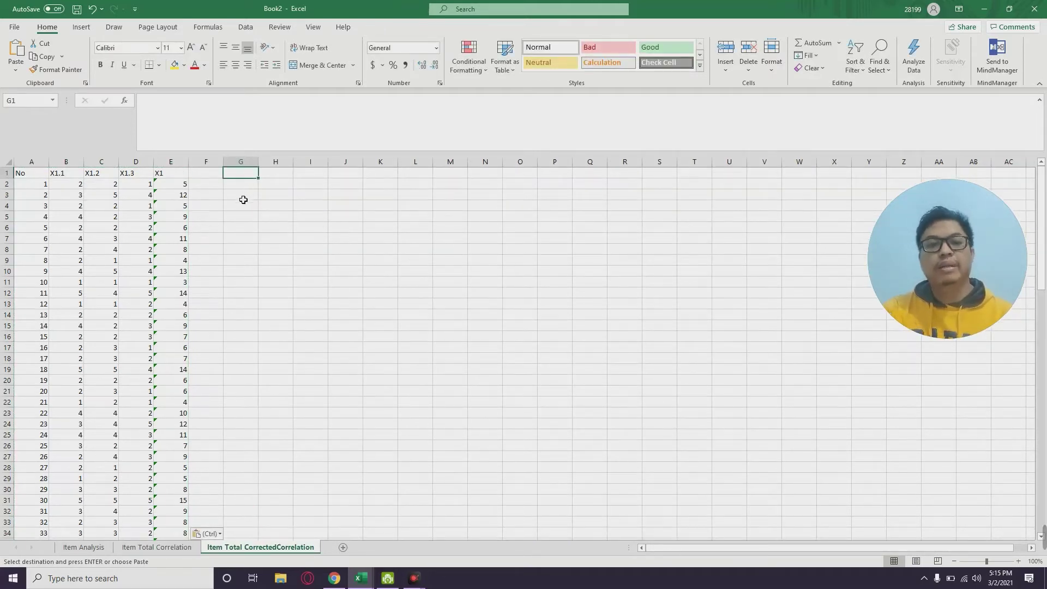
left_click(246, 187)
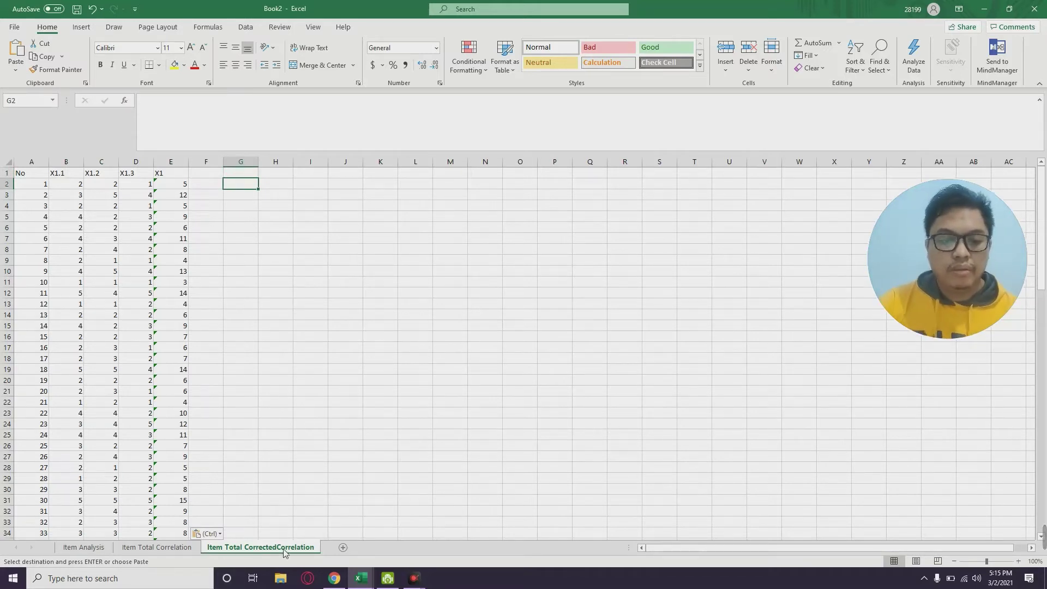
Enter headers X1-X1.1, X1-X1.2 and X1-X1.3 in F1:H1 and move back to F2.
left_click(217, 173)
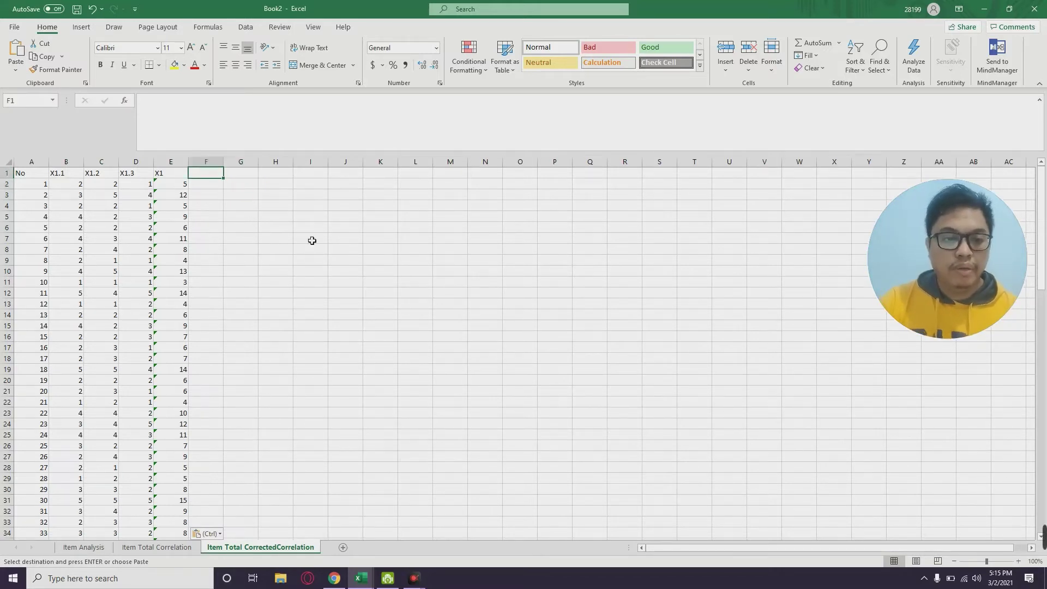
type("X1-X1.1")
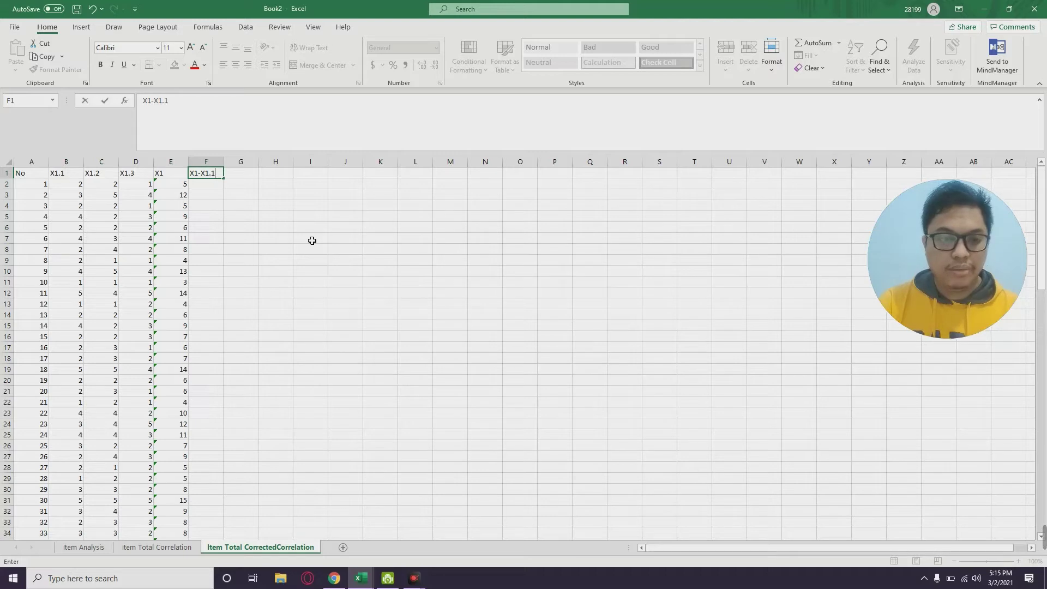
key("Tab")
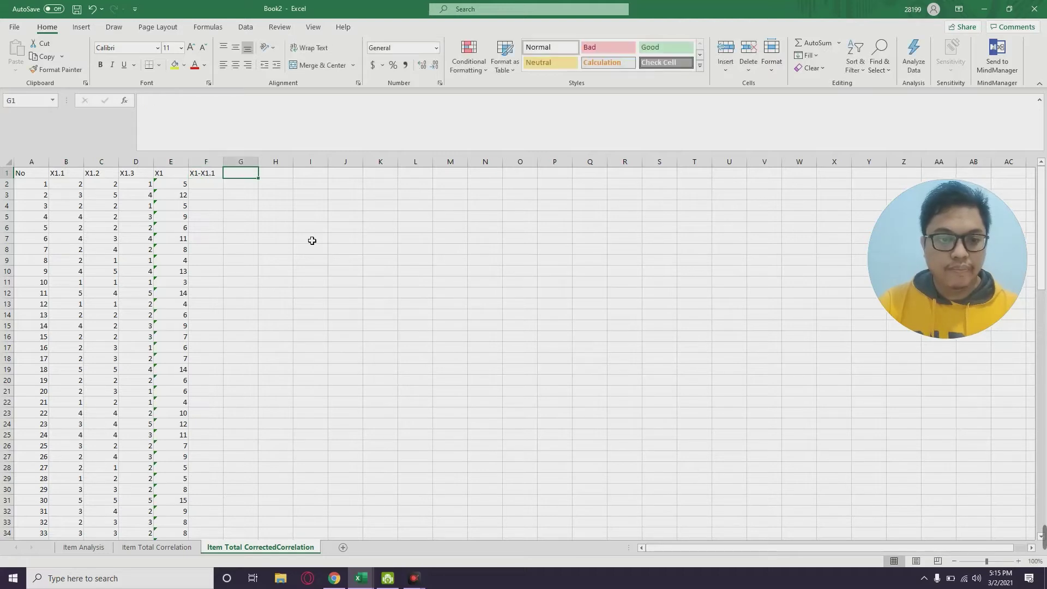
type("X1-X1.2")
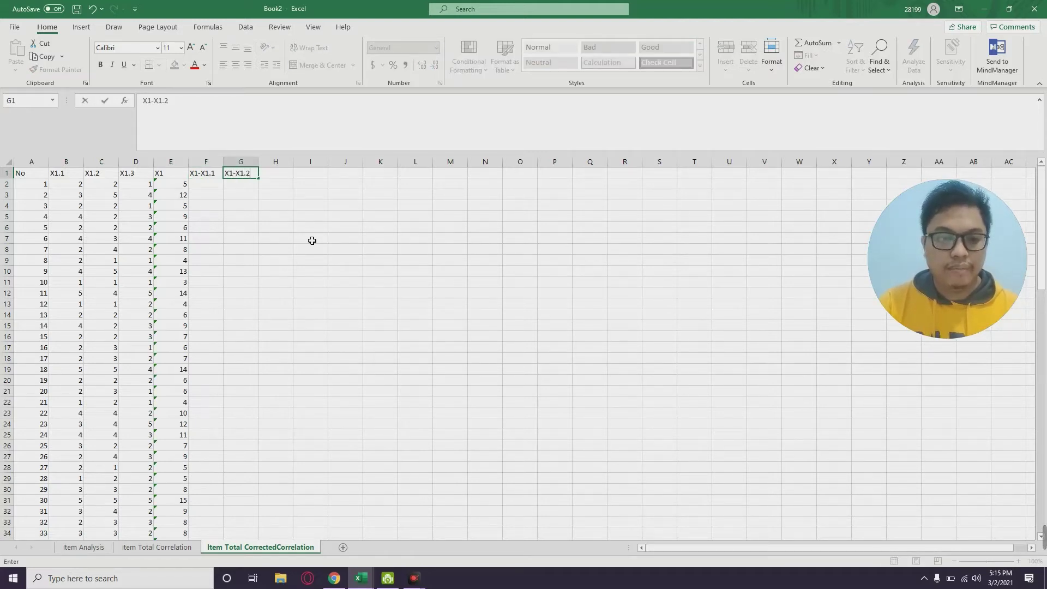
key("Tab")
type("X1-")
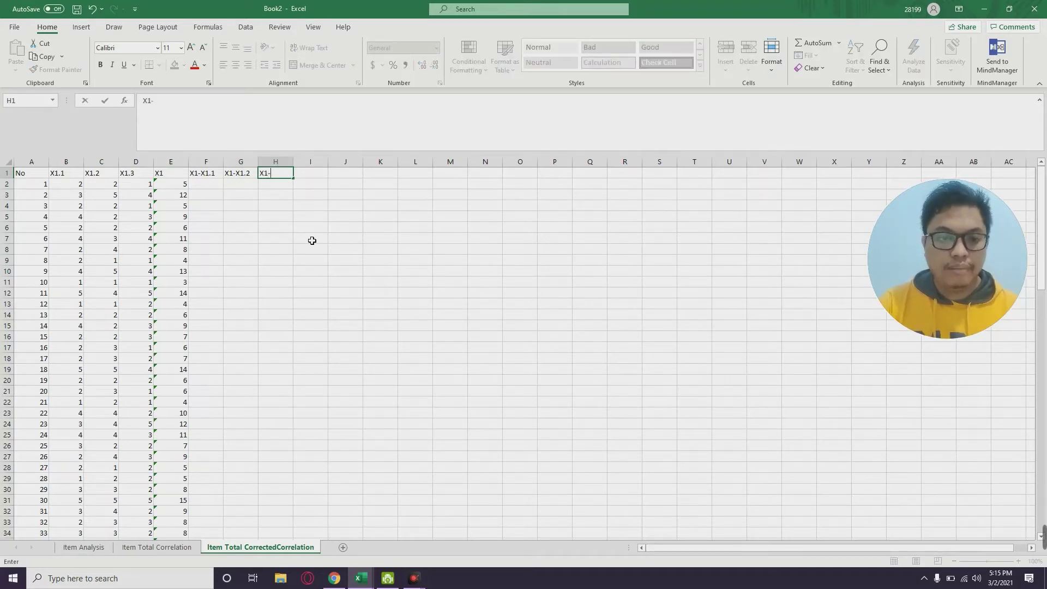
type("X1.3")
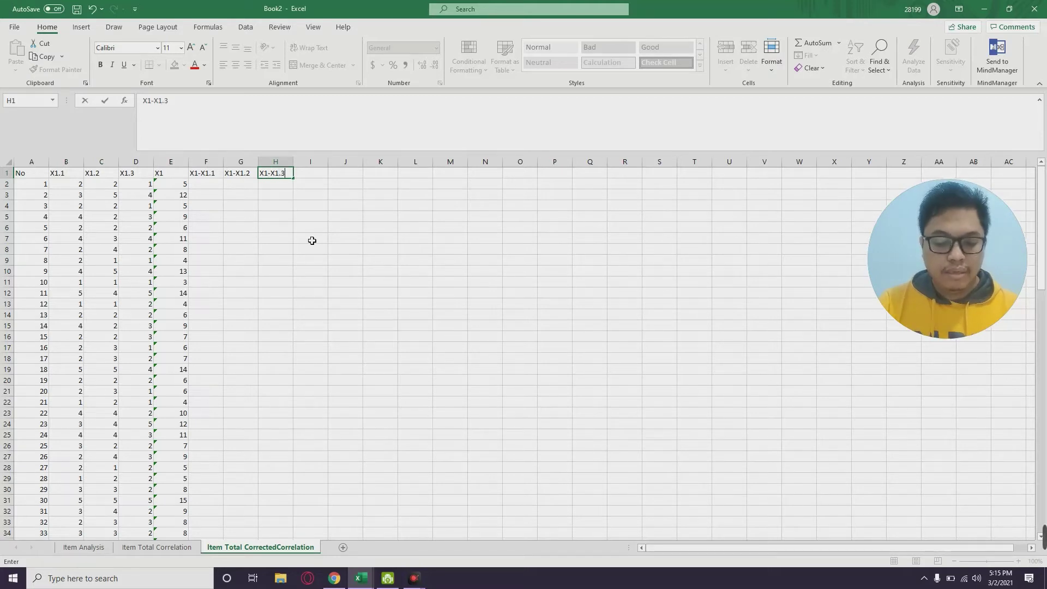
key("Return")
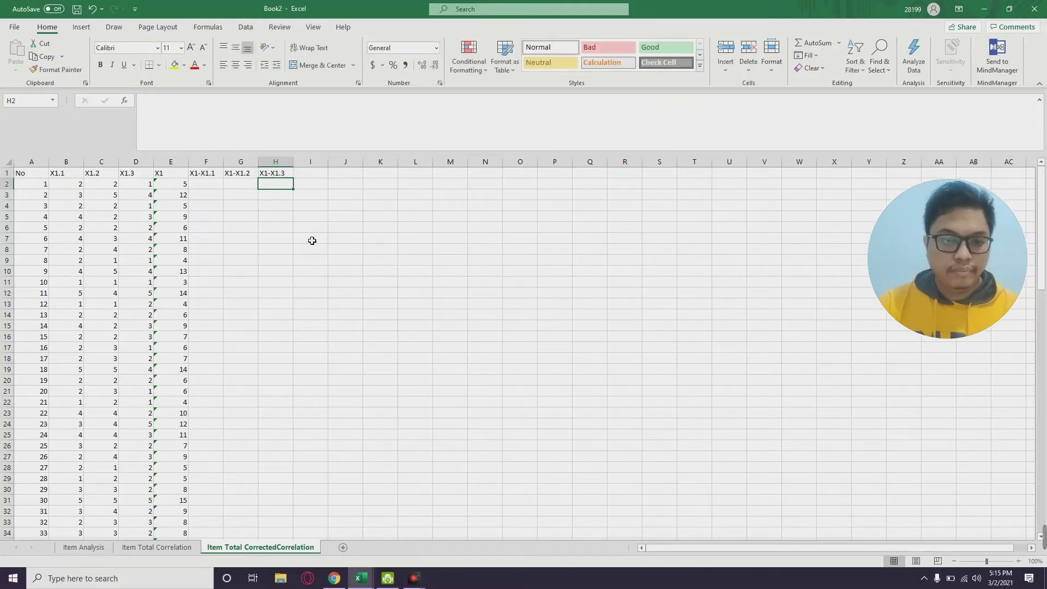
key("Left")
key("Left")
Put =E2-B2 in F2 and fill it down column F.
type("=")
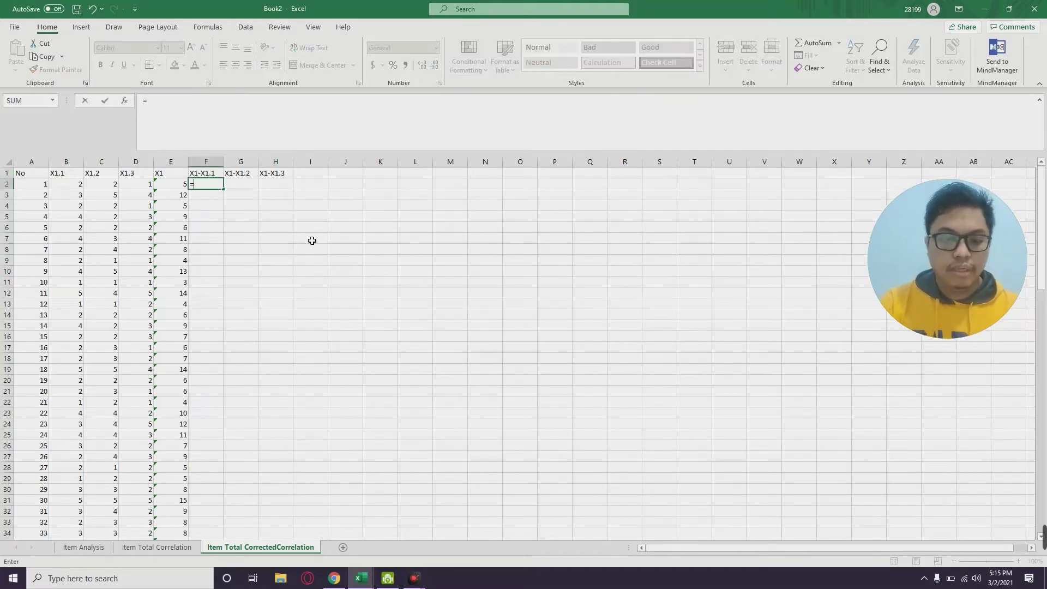
key("Left")
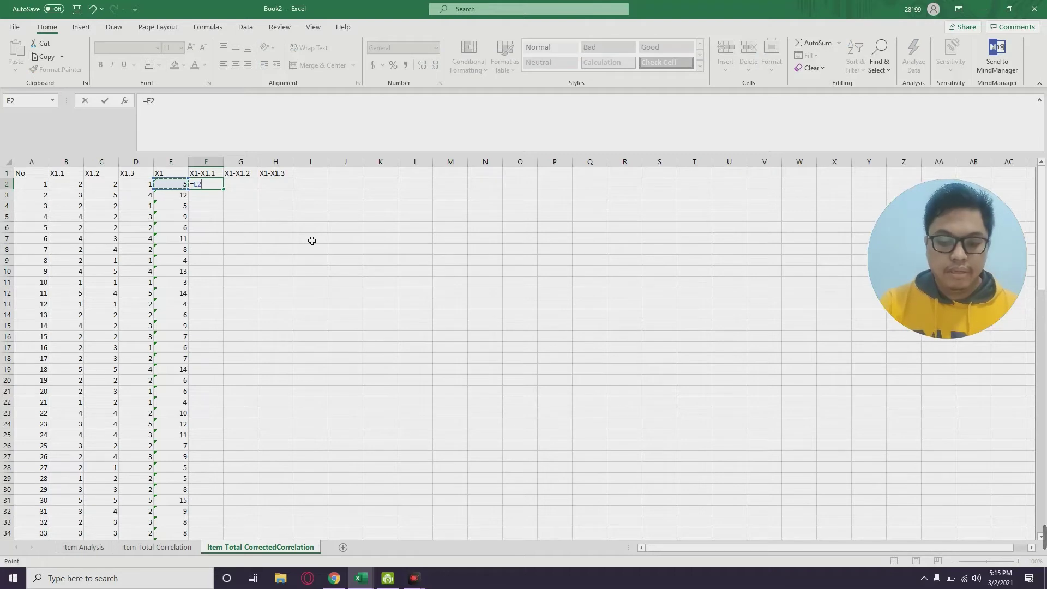
type("-")
key("Left")
key("Left")
key("Left")
key("Return")
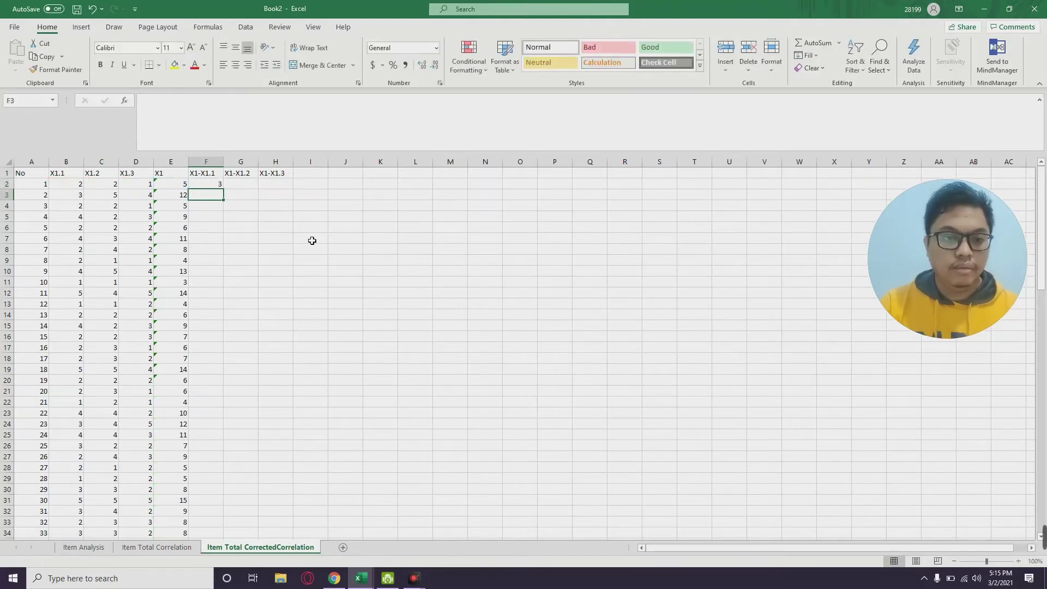
left_click(219, 184)
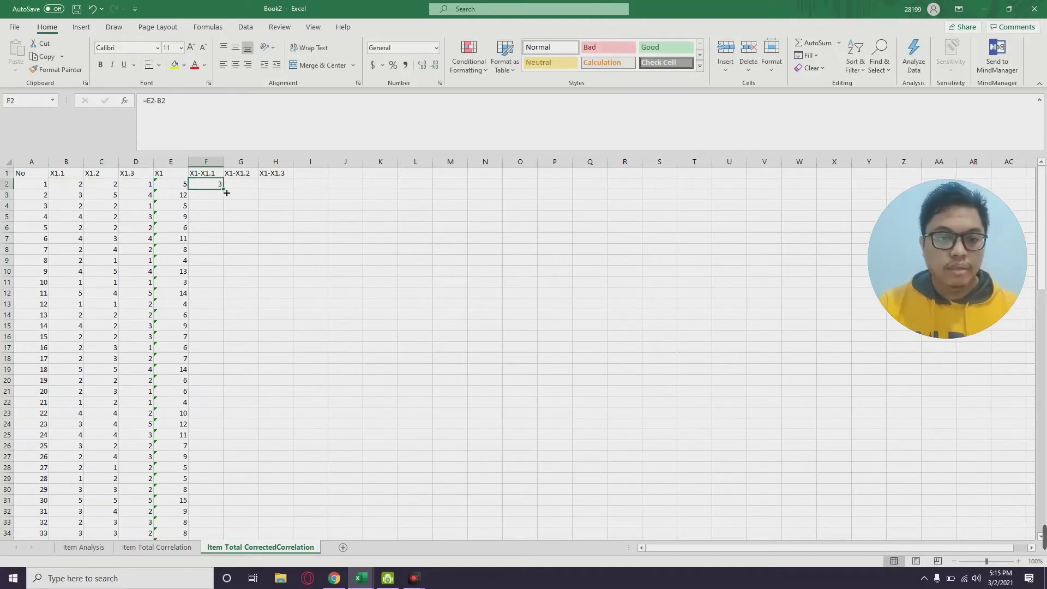
double_click(227, 193)
Put =E2-C2 in G2 and fill it down column G.
left_click(245, 184)
type("=")
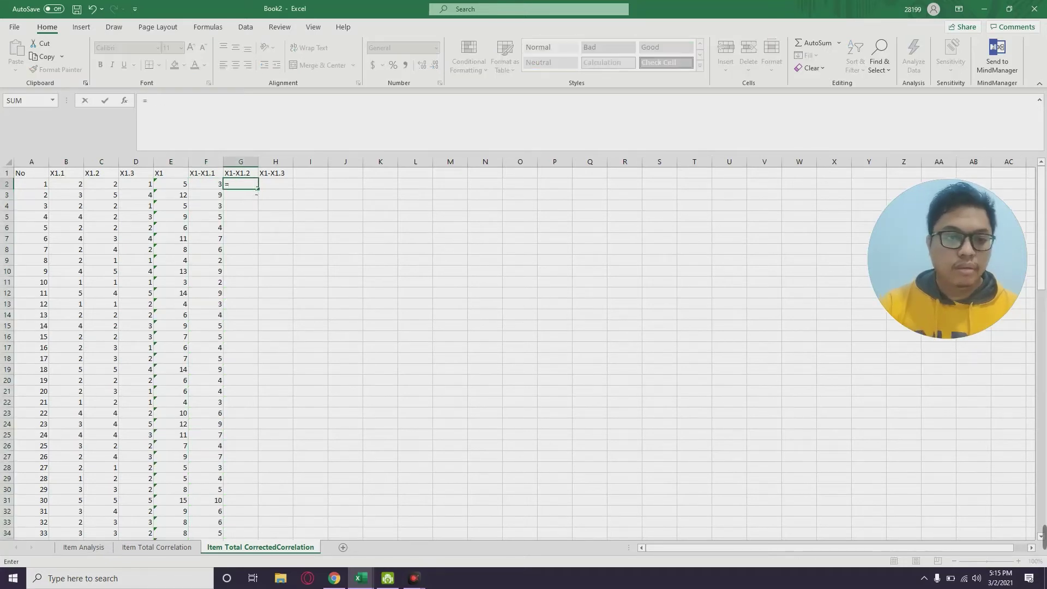
left_click(178, 188)
type("-")
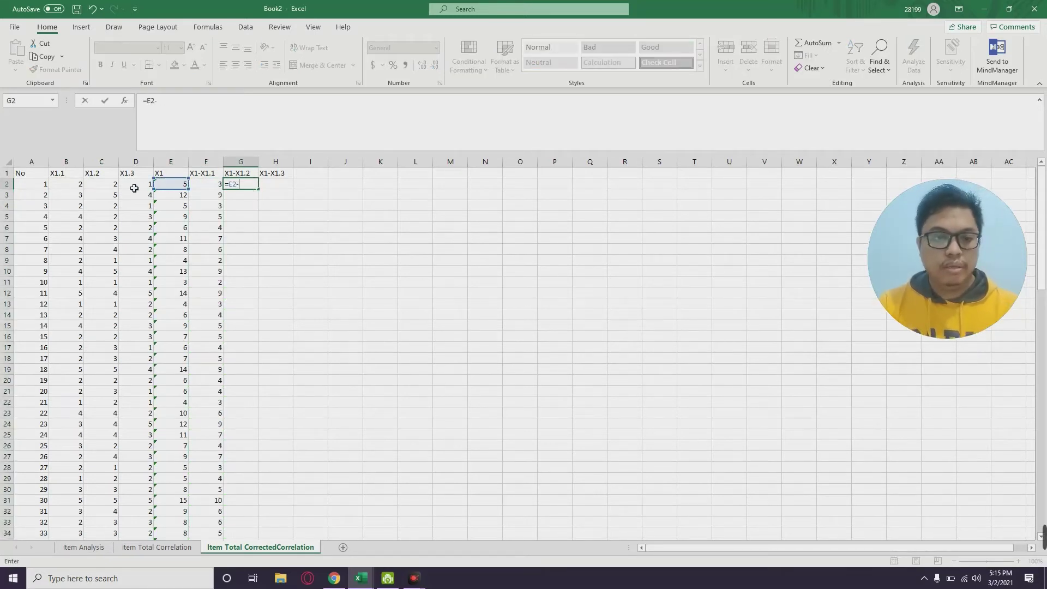
left_click(107, 186)
key("Return")
left_click(256, 185)
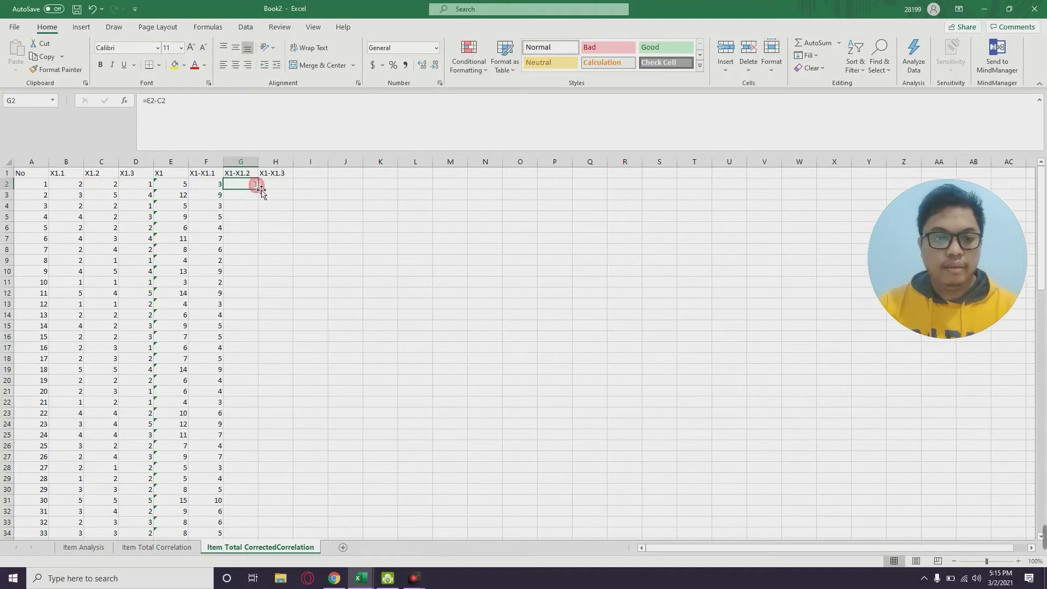
double_click(259, 188)
Put =E2-D2 in H2 and fill it down column H.
left_click(278, 185)
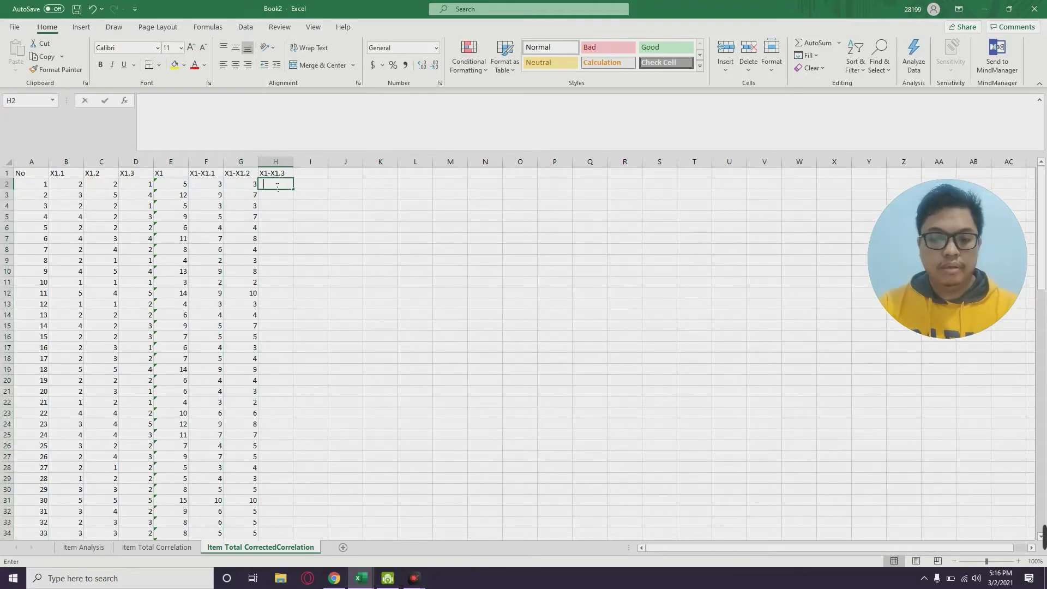
type("=")
left_click(175, 187)
type("-")
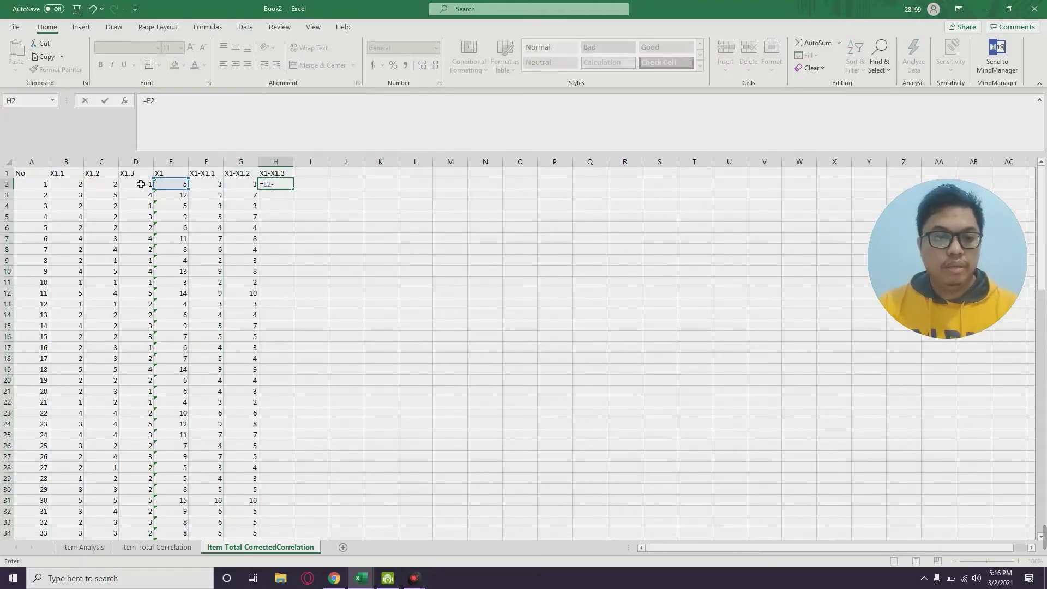
left_click(141, 183)
key("Return")
left_click(278, 186)
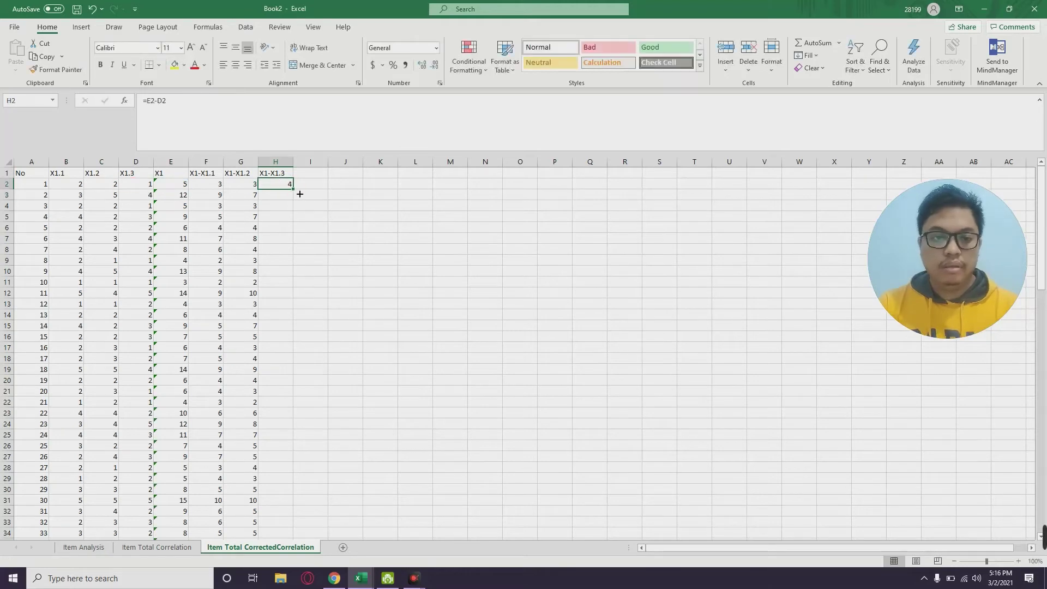
double_click(293, 189)
left_click(360, 217)
scroll(360, 224, "down", 16)
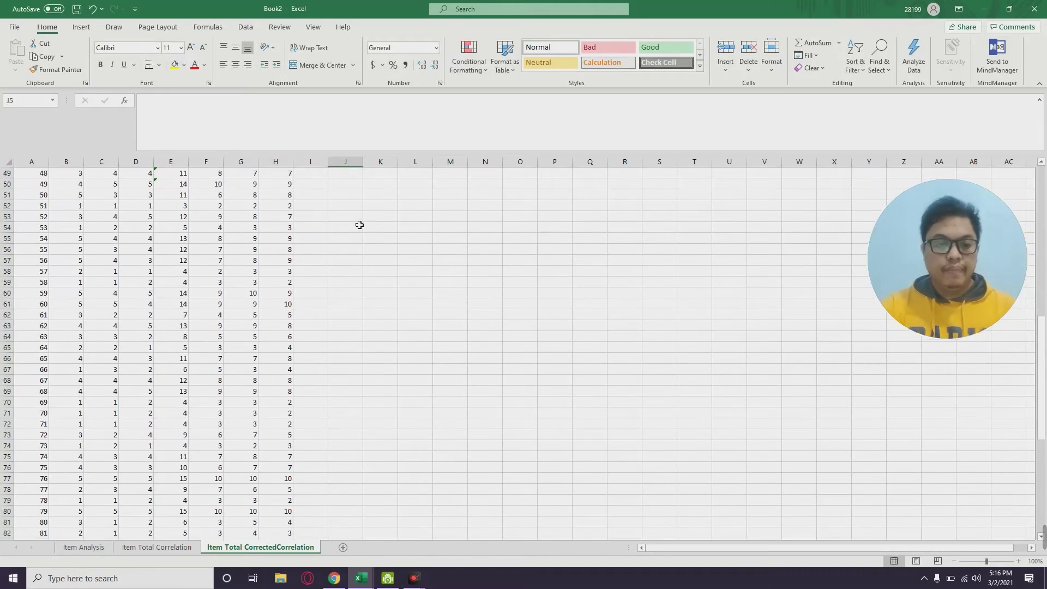
scroll(360, 225, "up", 7)
scroll(359, 225, "up", 9)
left_click(361, 196)
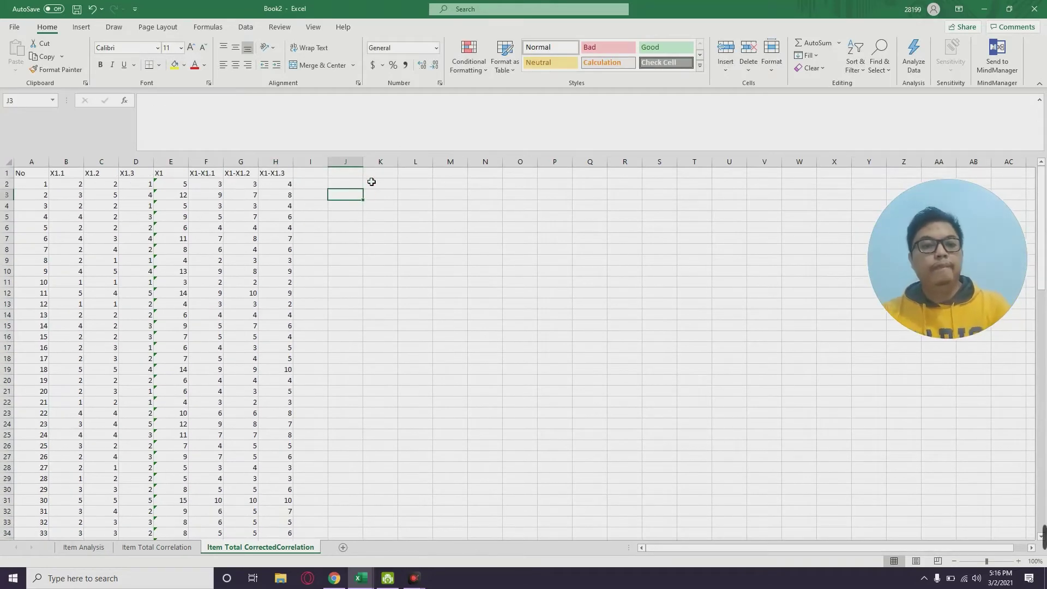
left_click(355, 174)
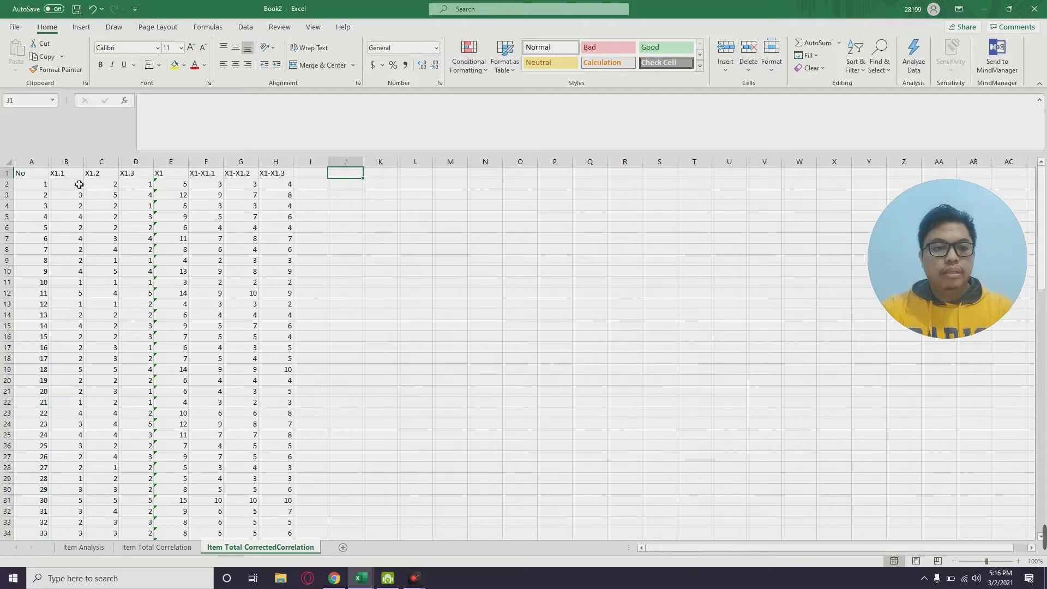
left_click(62, 179)
left_click(98, 172)
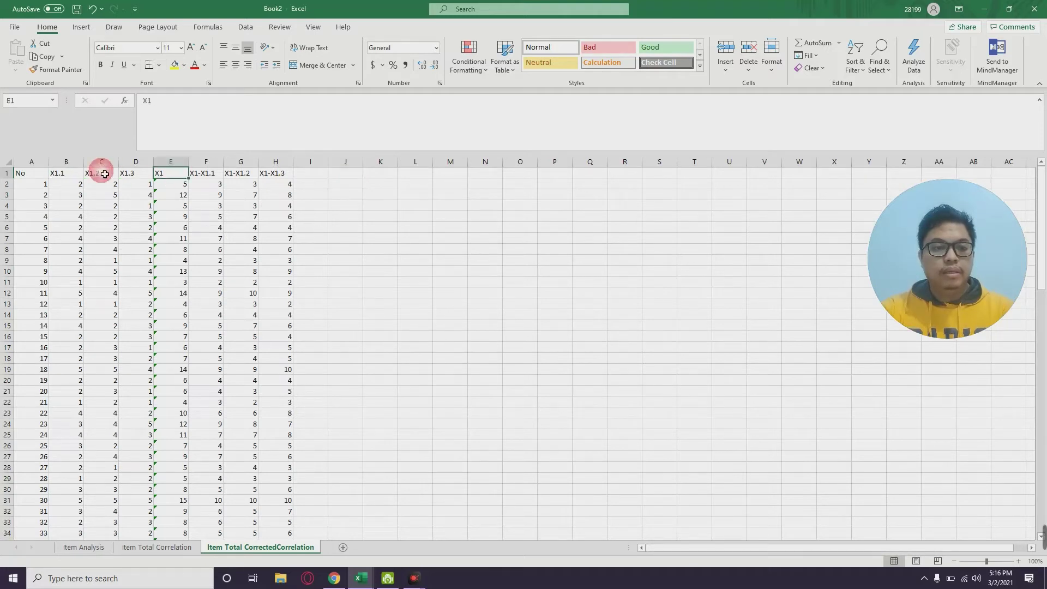
left_click(167, 171)
left_click(150, 172)
left_click(165, 172)
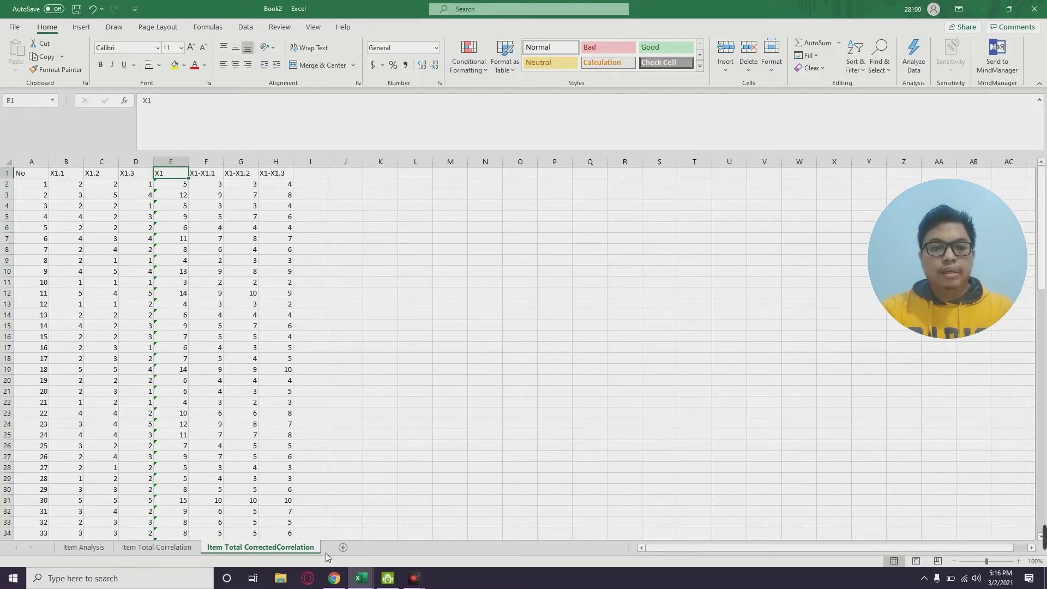
left_click(61, 174)
left_click(205, 177)
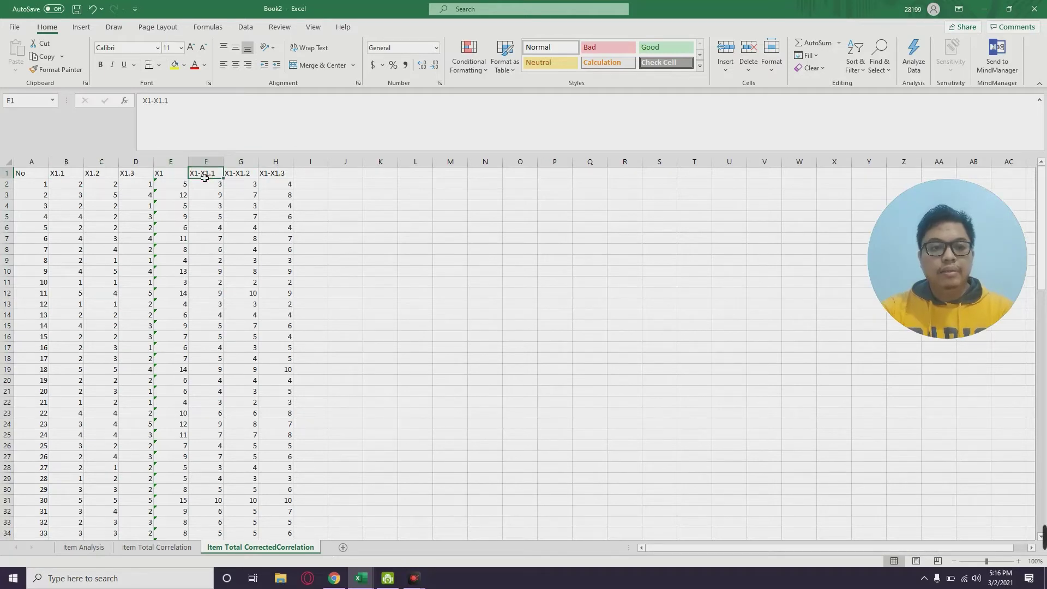
left_click(53, 176)
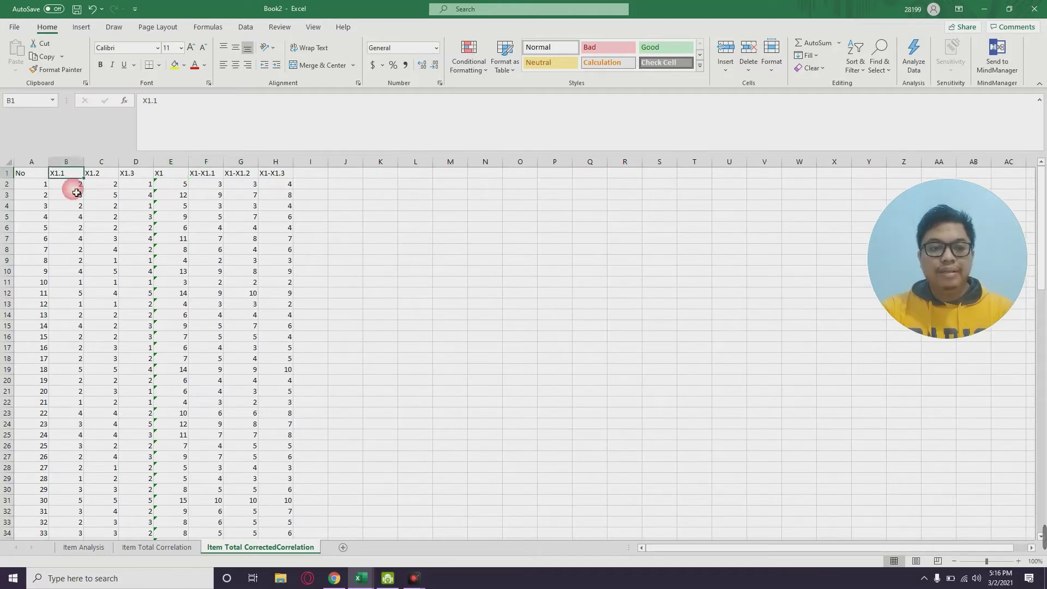
left_click(213, 177)
left_click(102, 179)
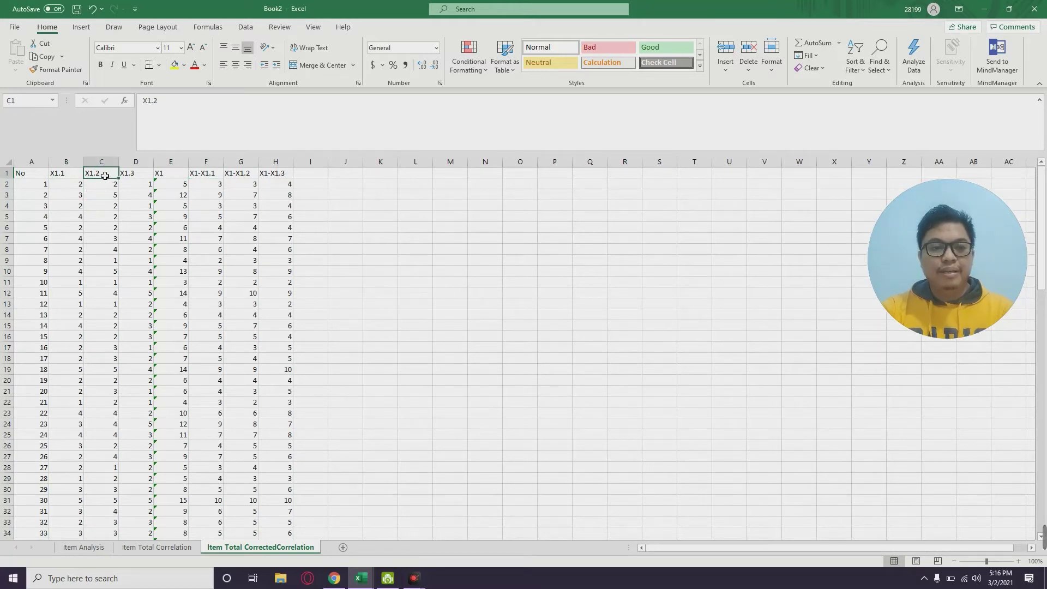
left_click(248, 175)
left_click(140, 177)
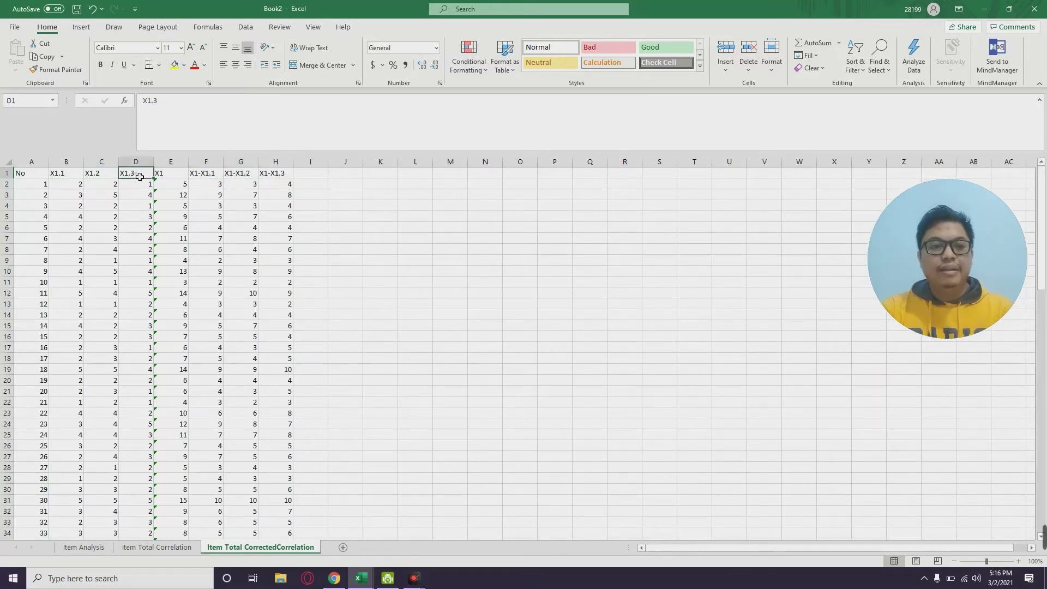
left_click(284, 179)
left_click(349, 184)
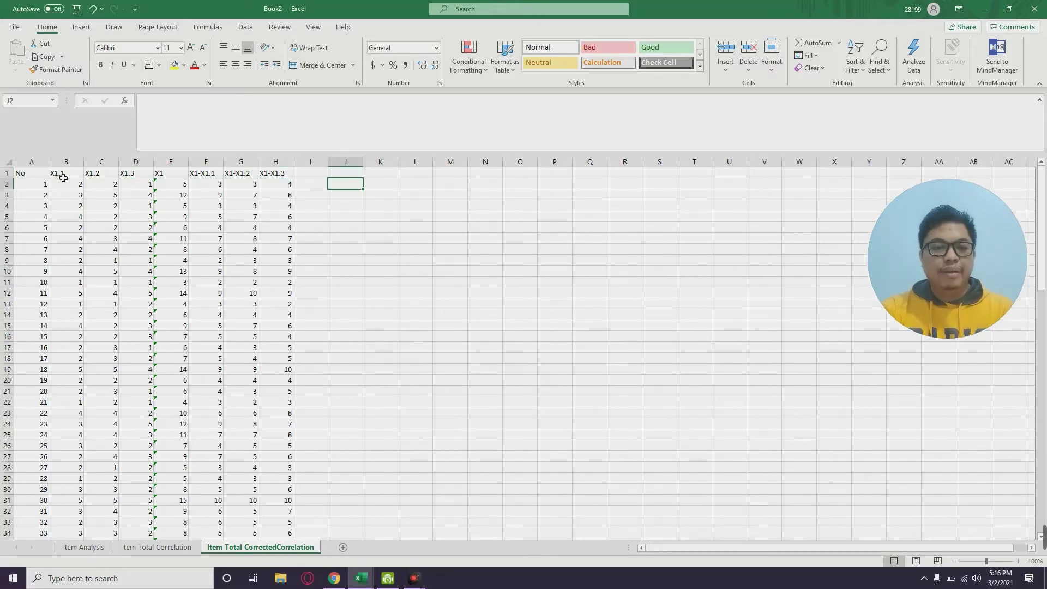
Paste the X1.1–X1.3 headers transposed into J2:J4.
left_click_drag(63, 178, 135, 175)
key("ctrl+c")
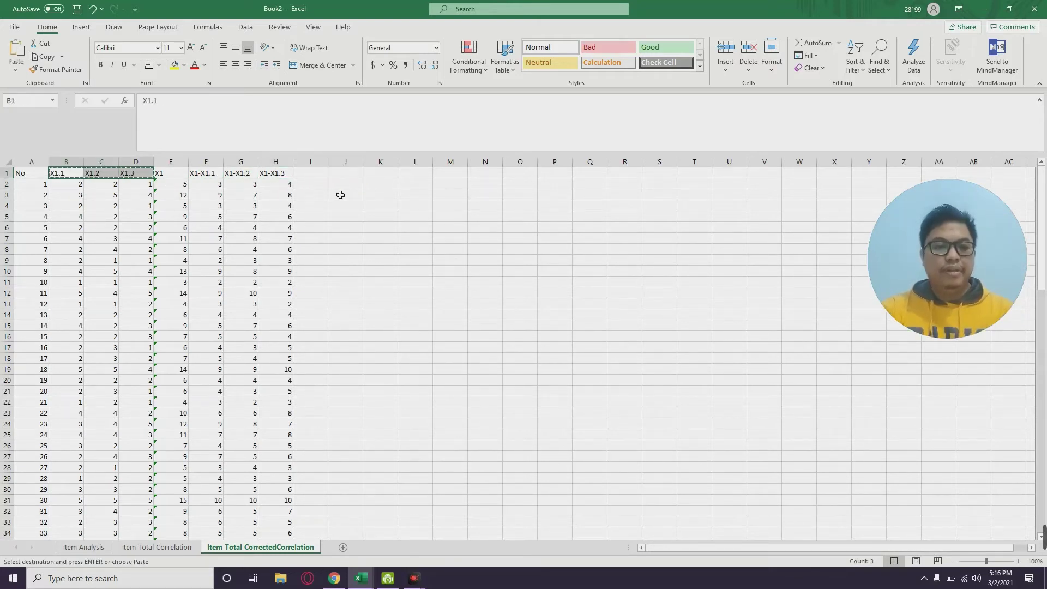
left_click(340, 184)
right_click(344, 185)
left_click(413, 244)
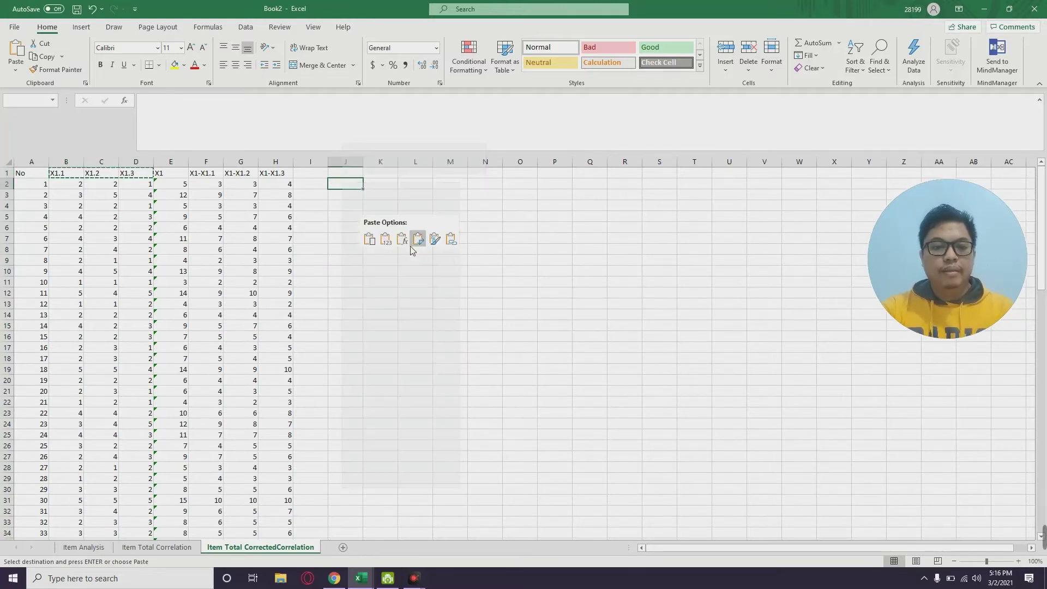
Type the heading 'r terkoreksi' in K1 and widen column K to fit.
left_click(379, 174)
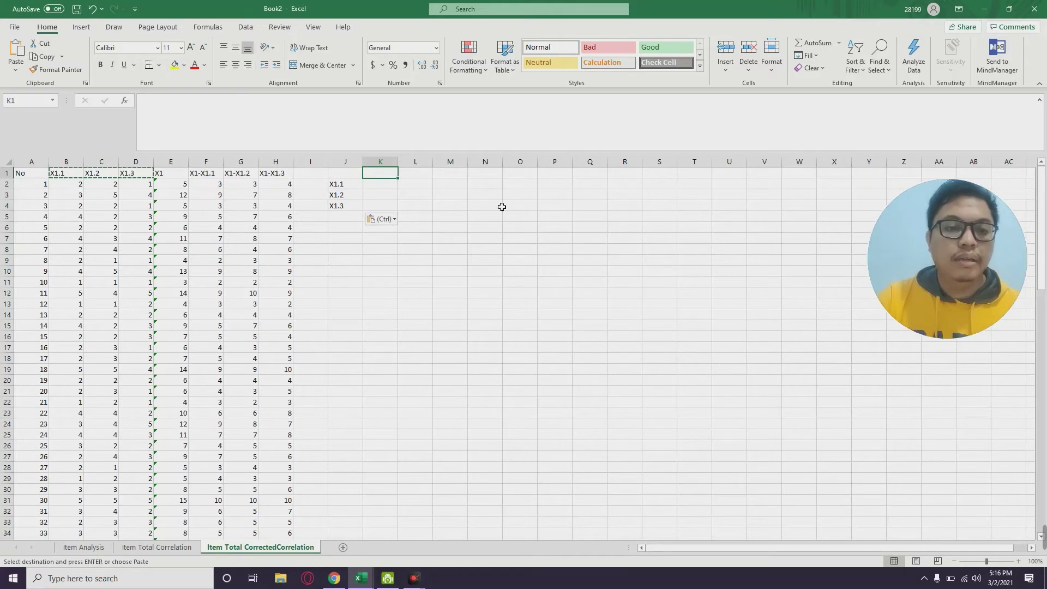
type("r")
key("Tab")
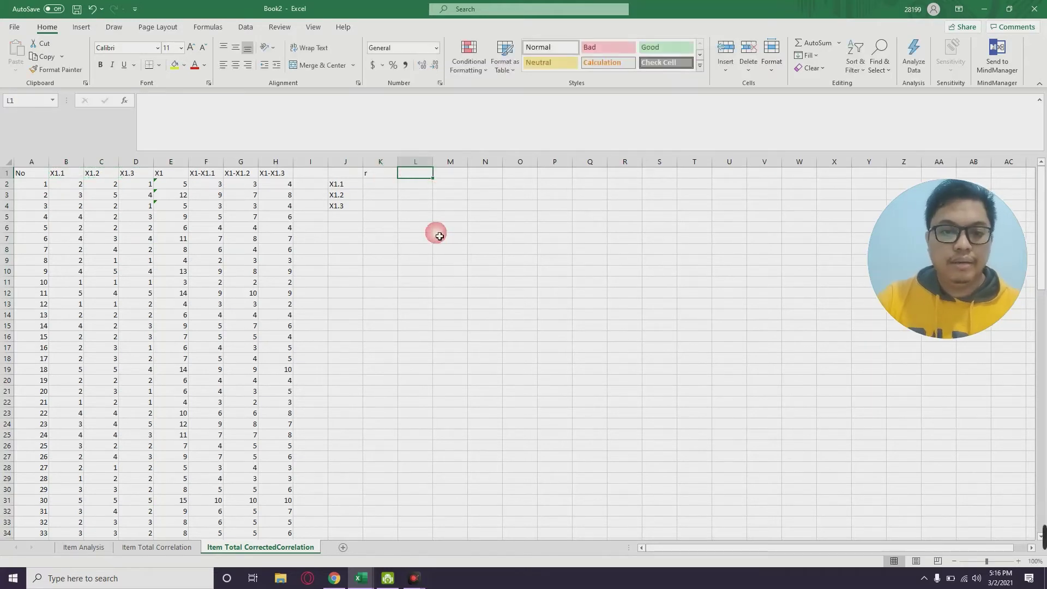
left_click(385, 175)
left_click(181, 111)
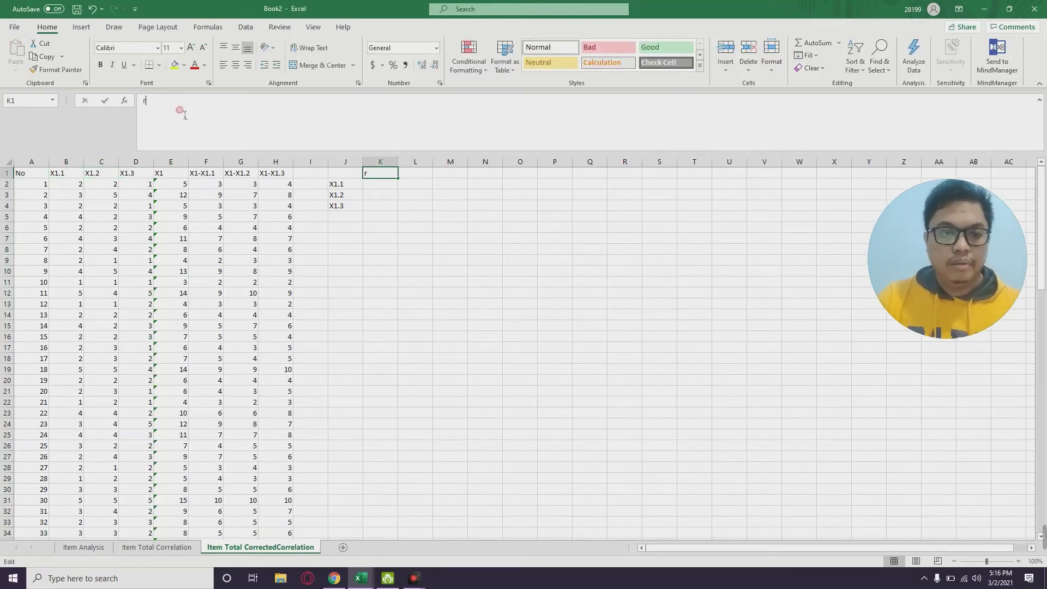
type(" ter")
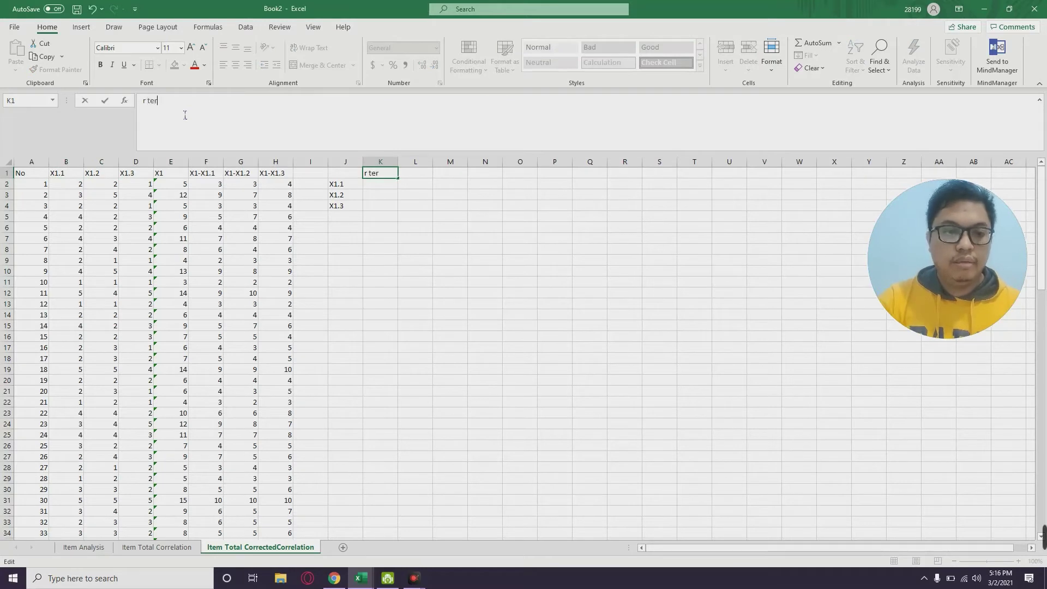
type("koreksi")
key("Return")
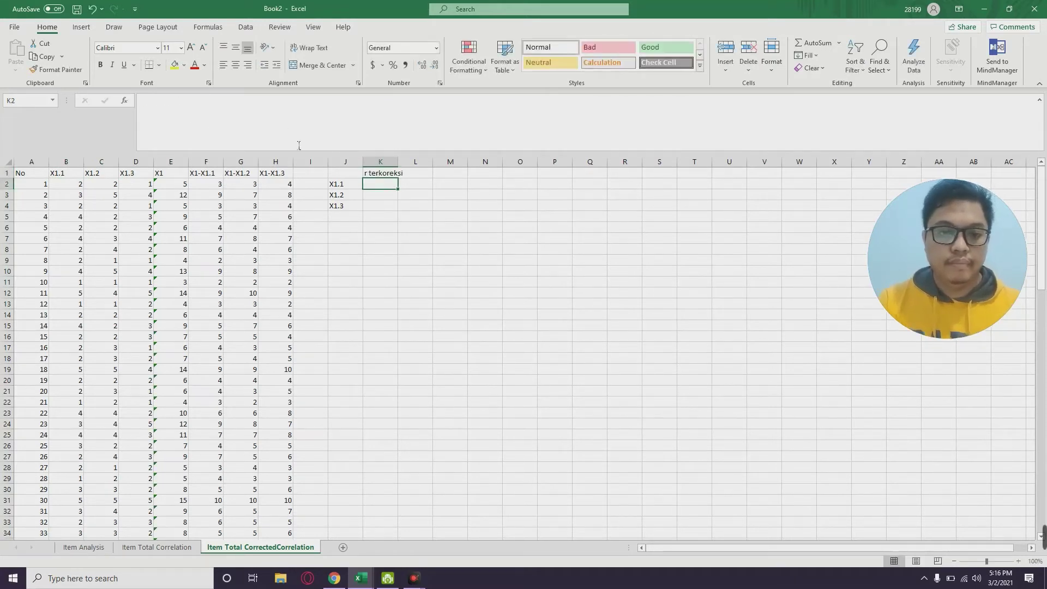
left_click_drag(398, 173, 406, 173)
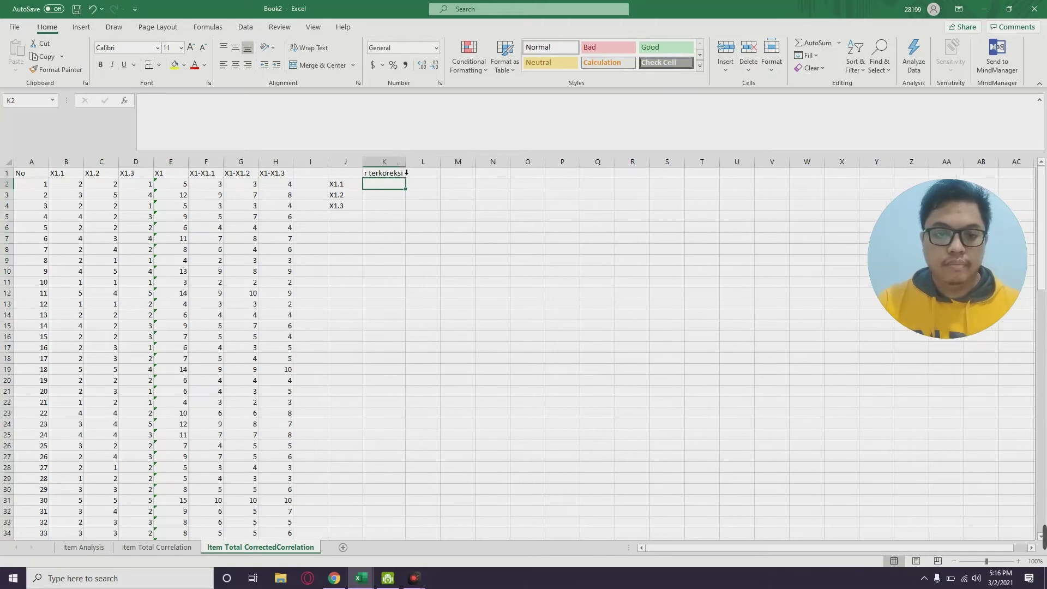
Add the headers 'r tabel' in L1 and 'Keterangan' in M1.
left_click(453, 248)
left_click(429, 175)
type("r t")
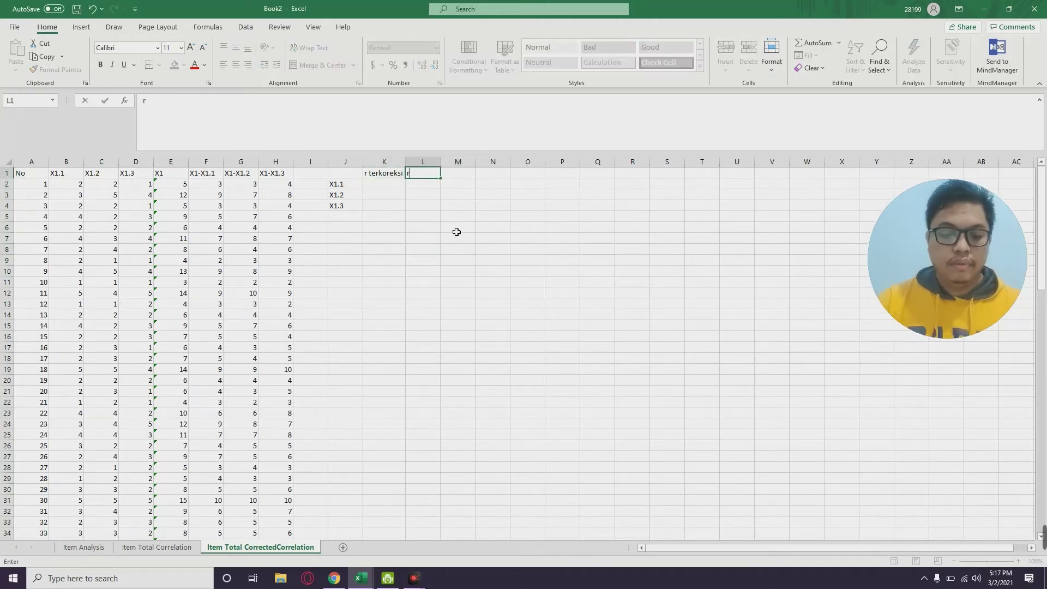
type("abel")
key("Tab")
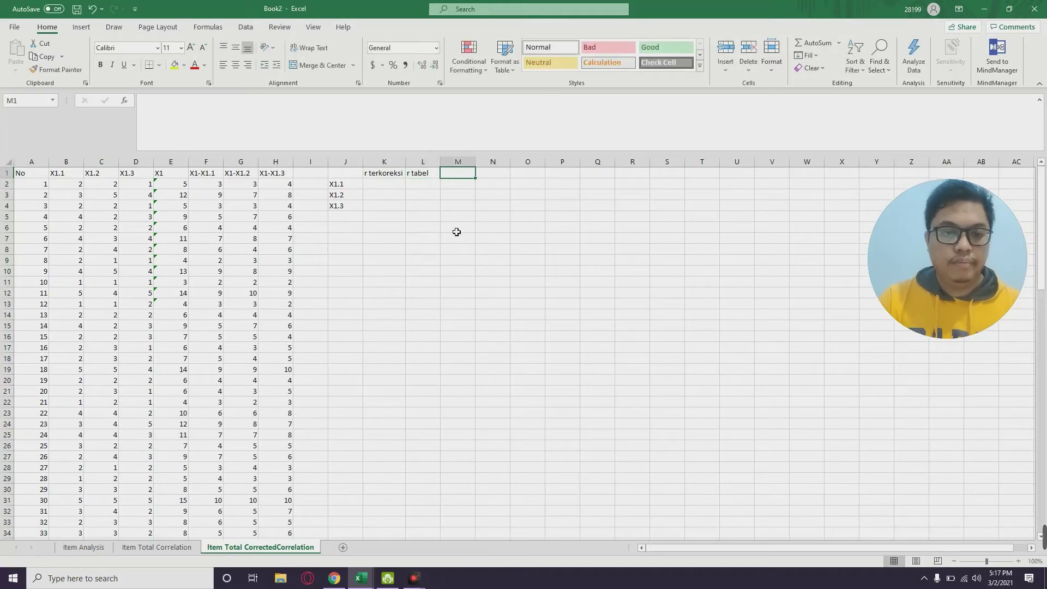
type("ketera")
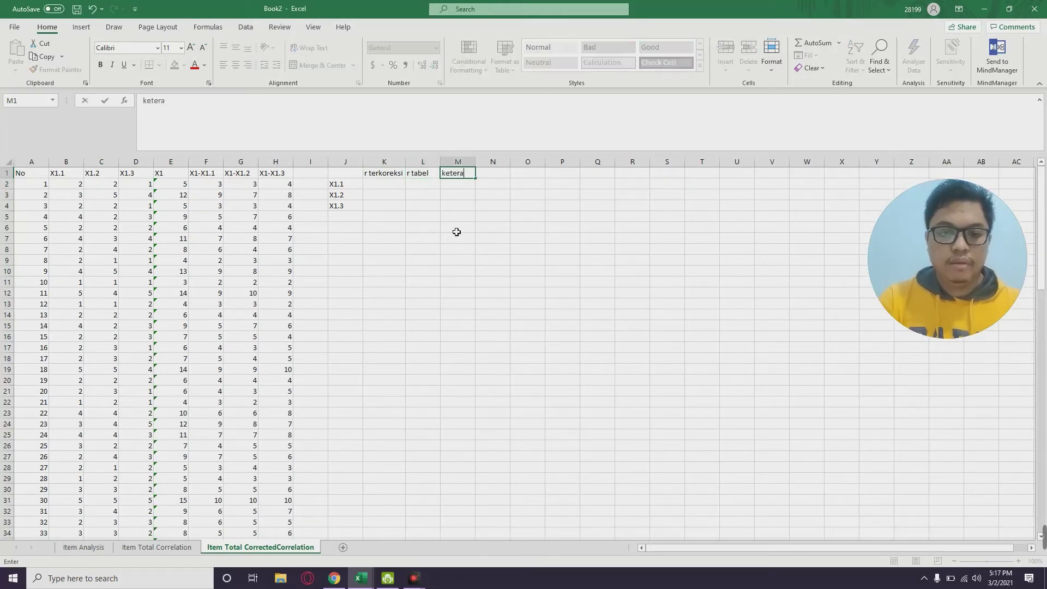
key("BackSpace")
key("BackSpace")
key("BackSpace")
key("BackSpace")
key("BackSpace")
key("BackSpace")
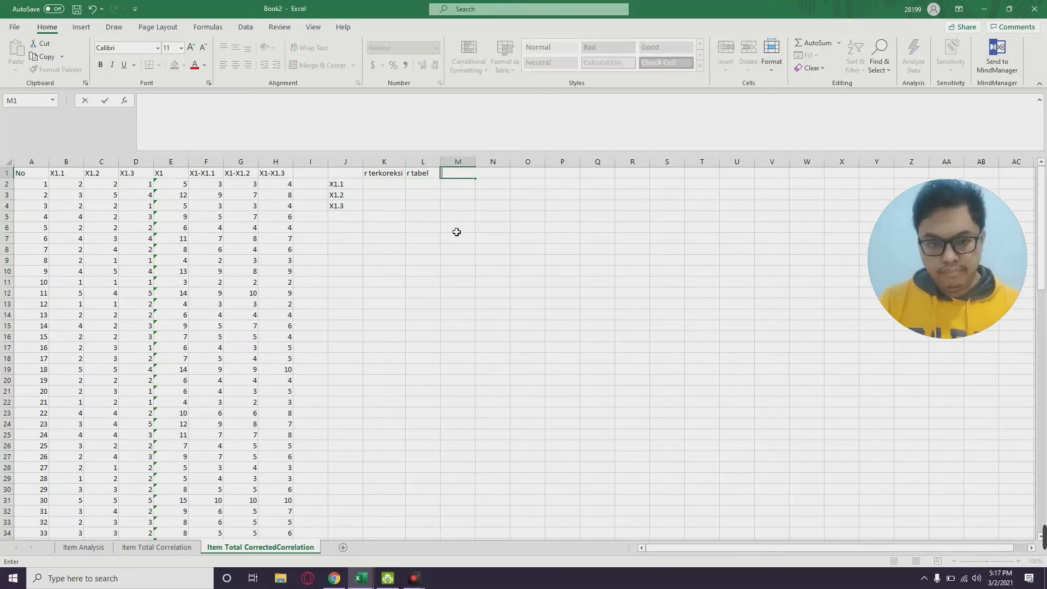
type("Keterangan")
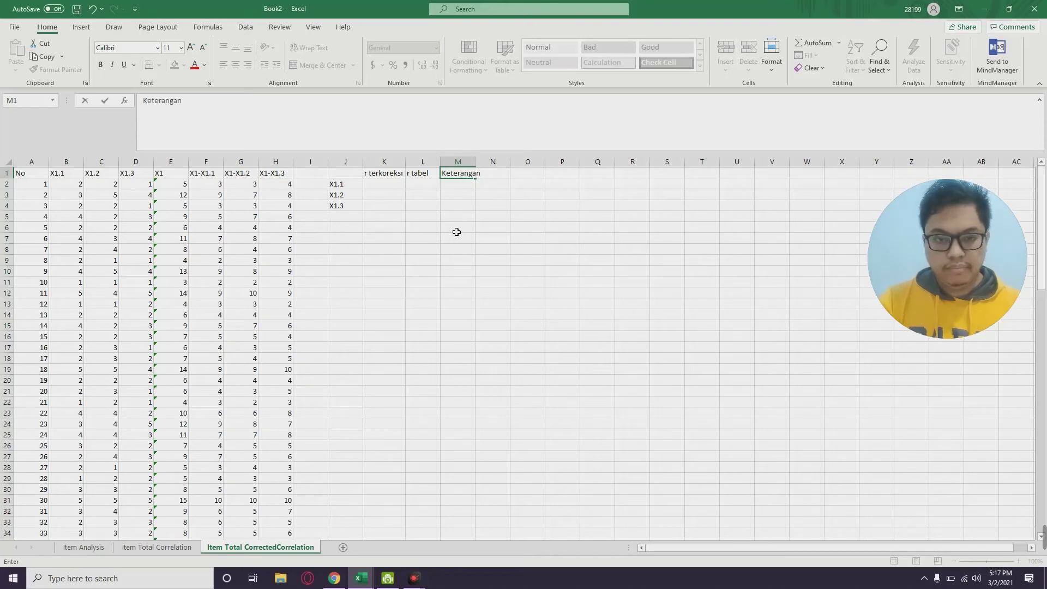
key("Return")
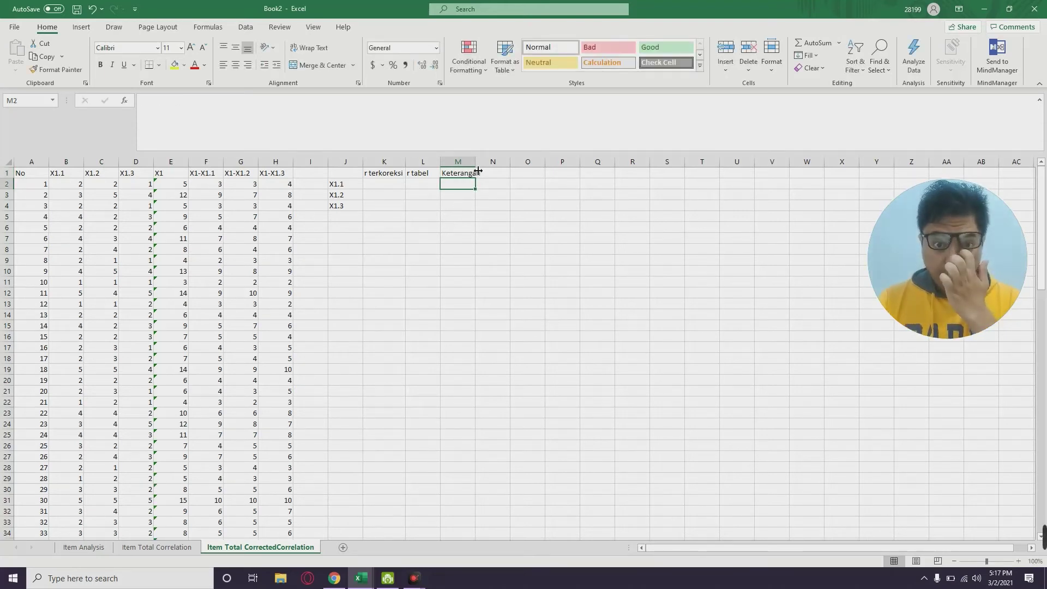
Widen column M to fit Keterangan and select K2 for X1.1's r terkoreksi.
left_click_drag(478, 171, 484, 171)
left_click(398, 195)
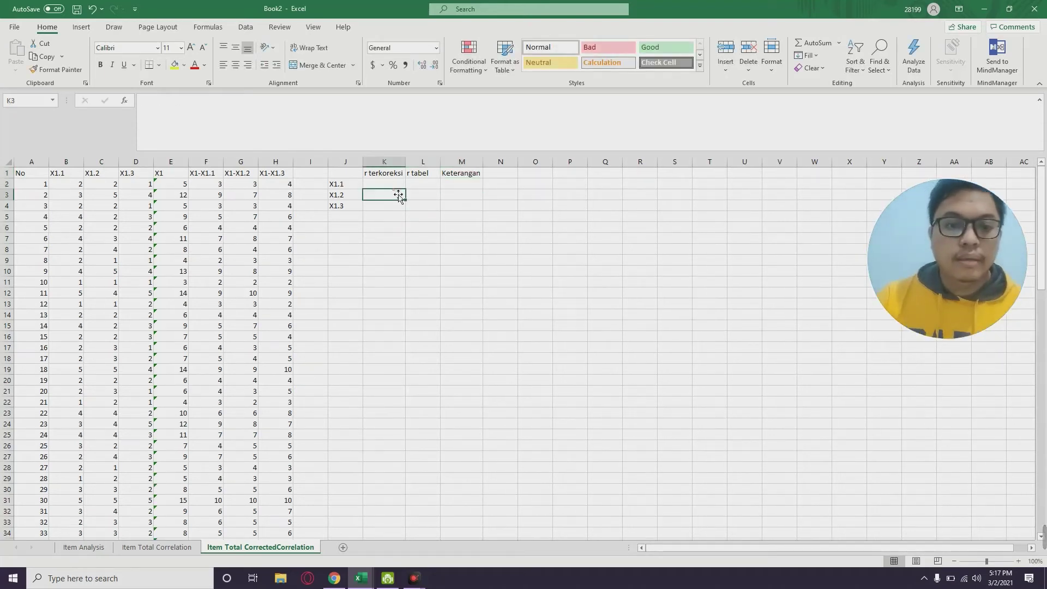
left_click(393, 185)
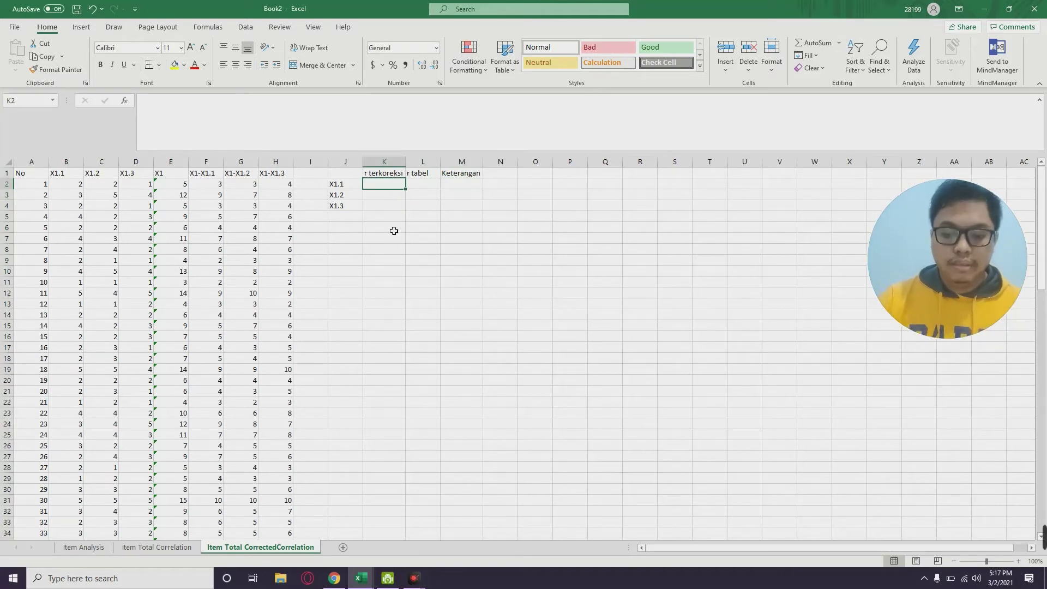
Start a CORREL formula in K2 with B2:B100 as the first range.
type("=cor")
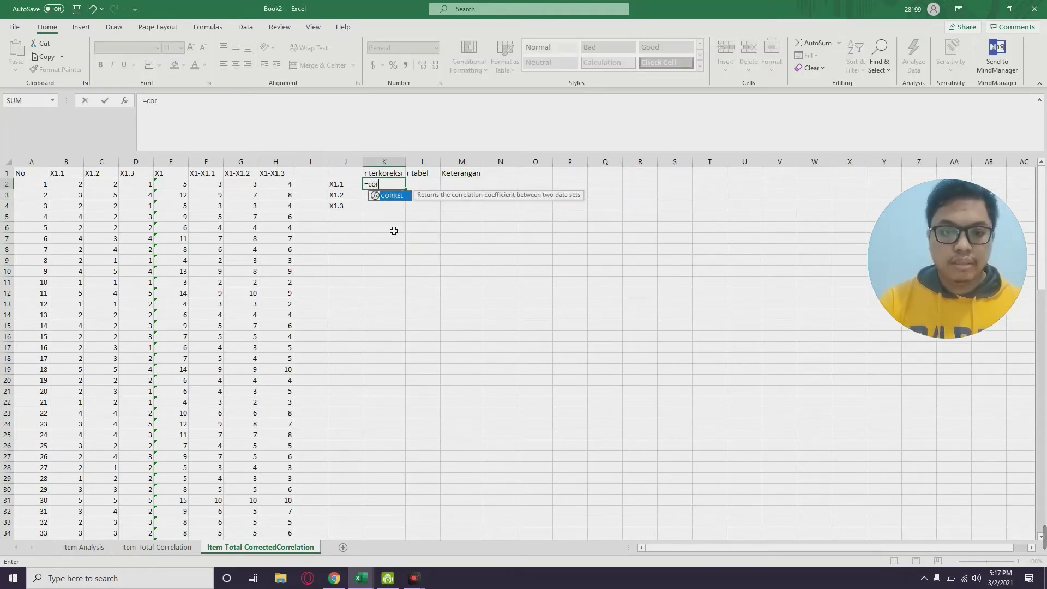
type("re")
key("Tab")
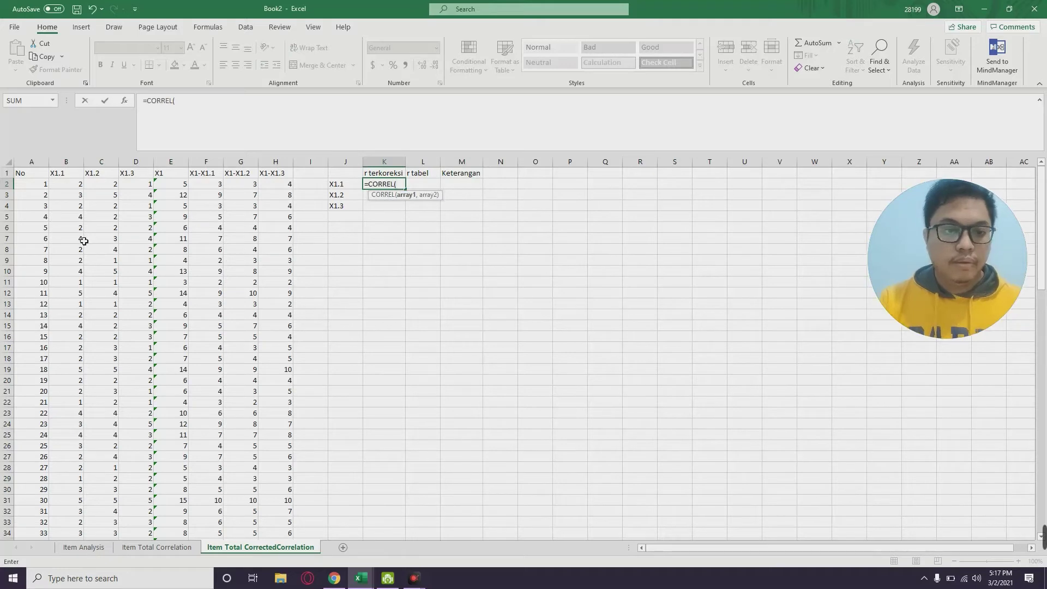
left_click(77, 187)
key("ctrl+shift+Down")
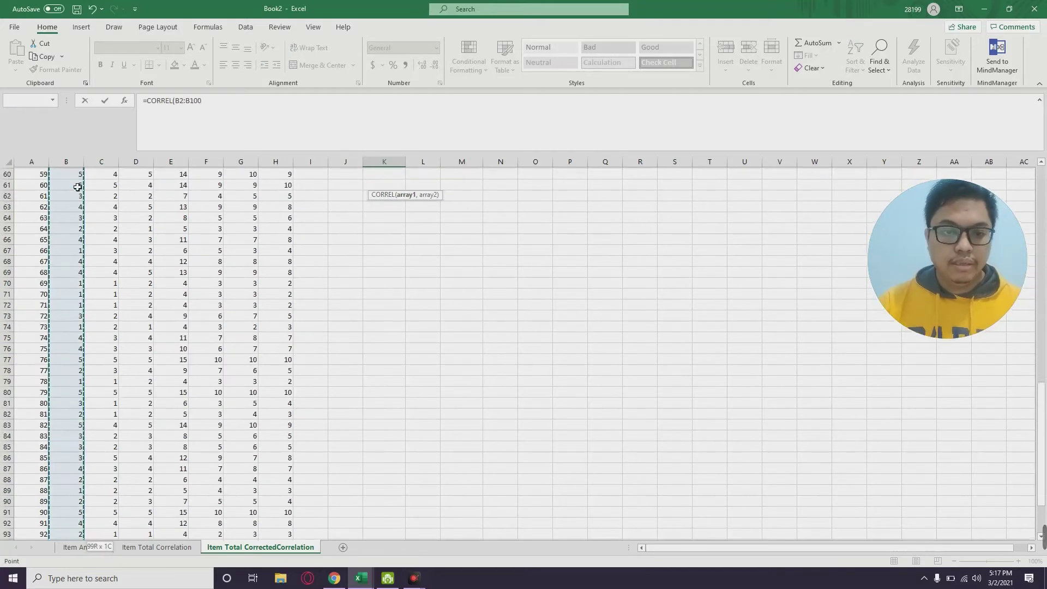
scroll(175, 296, "up", 6)
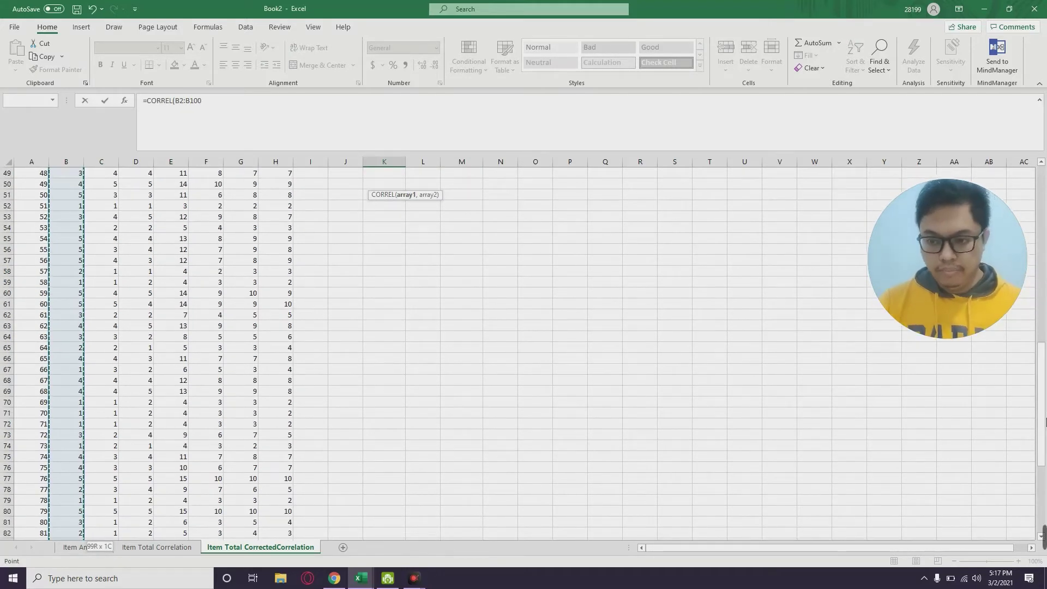
left_click_drag(1042, 376, 1042, 195)
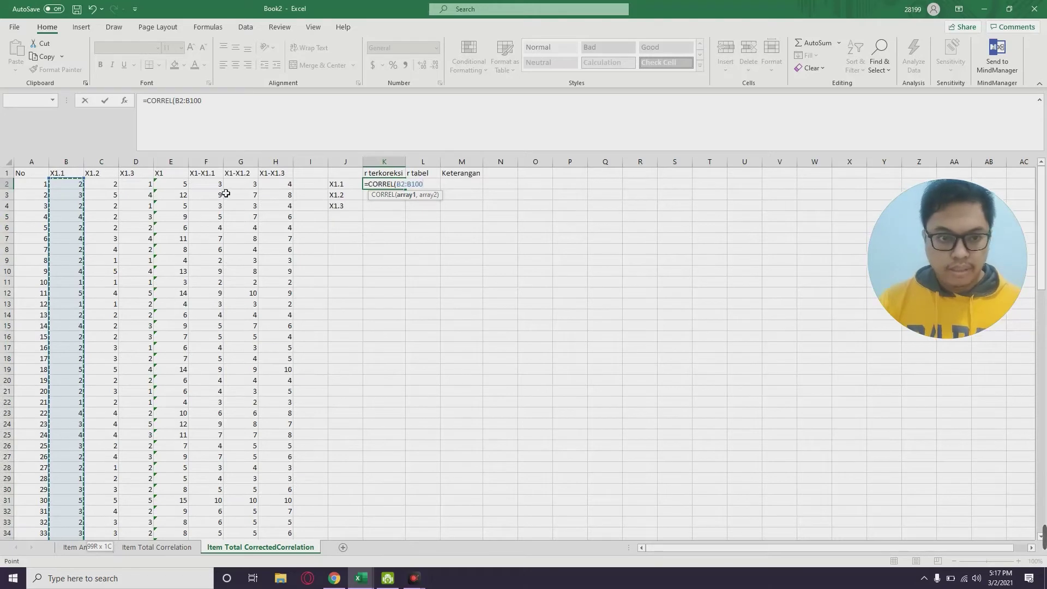
left_click(203, 186)
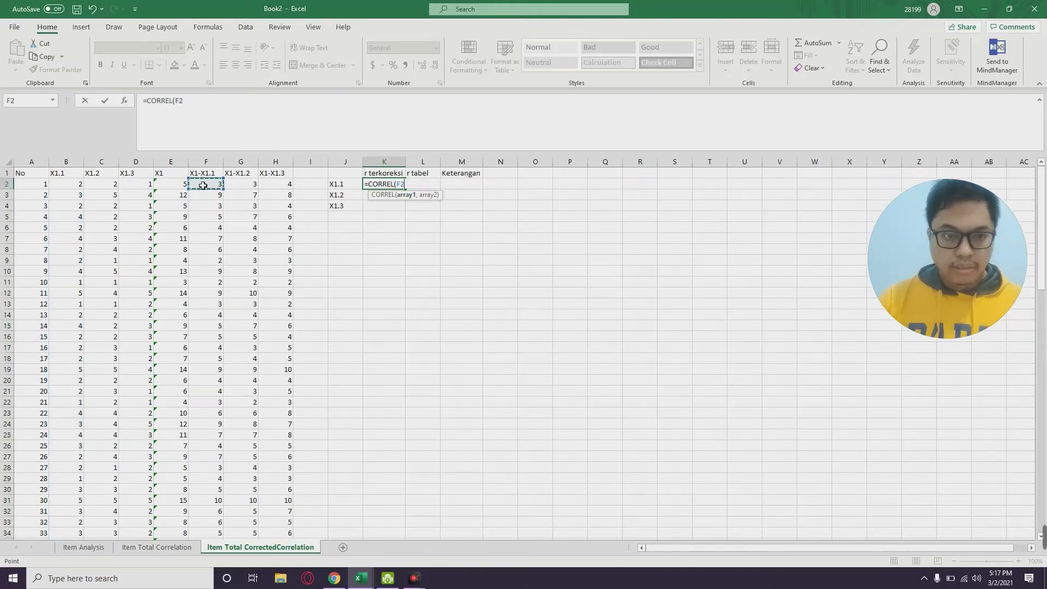
key("Left")
key("Left")
key("Left")
key("Left")
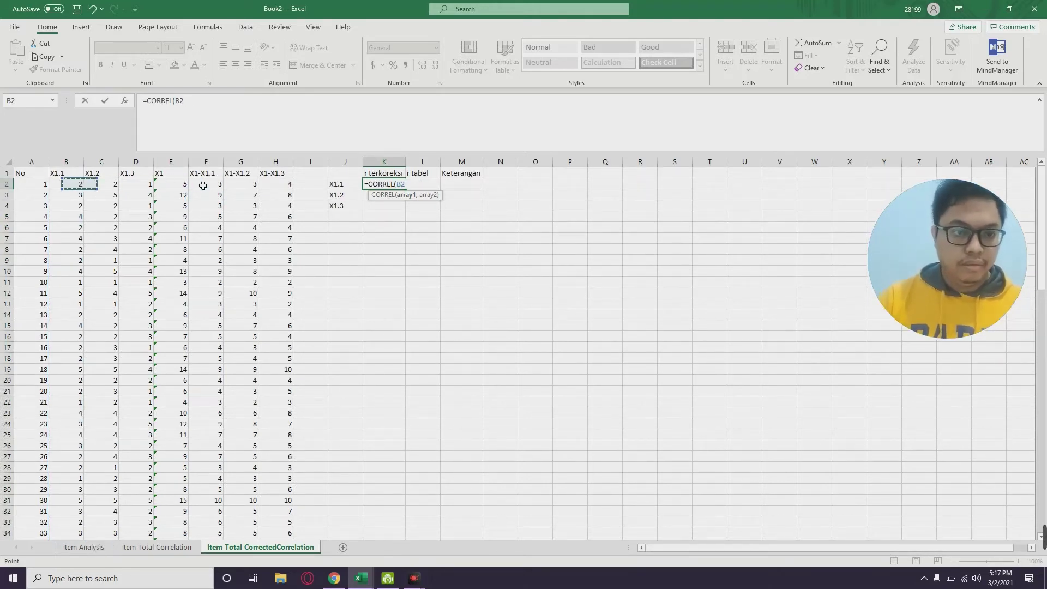
key("ctrl+shift+Down")
type(":B100,")
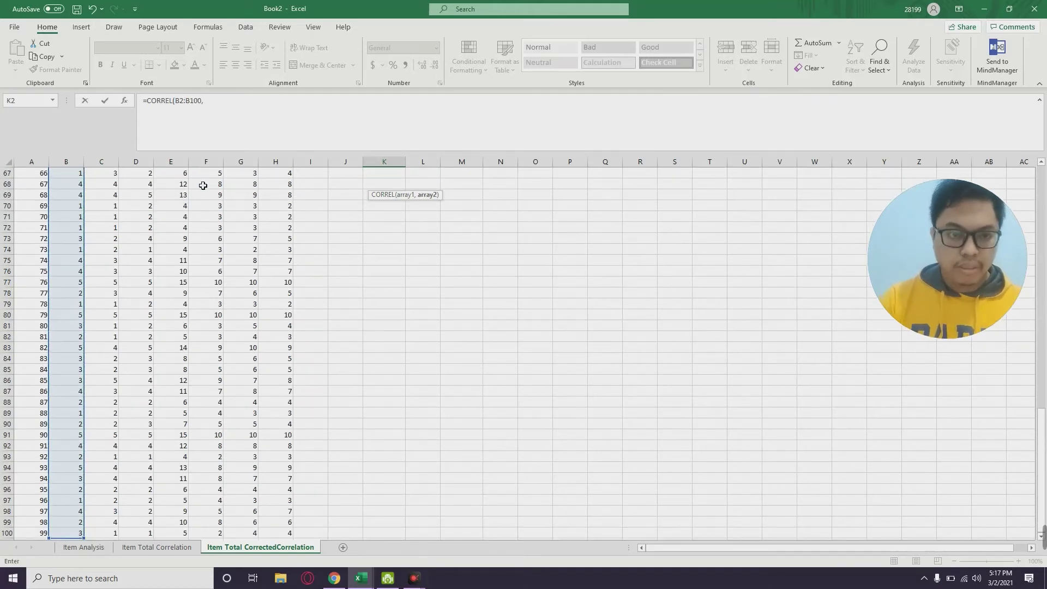
Add F2:F100 as the second range and finish K2, giving 0.78199013 for X1.1.
scroll(240, 283, "up", 8)
scroll(240, 283, "up", 8)
scroll(230, 281, "up", 6)
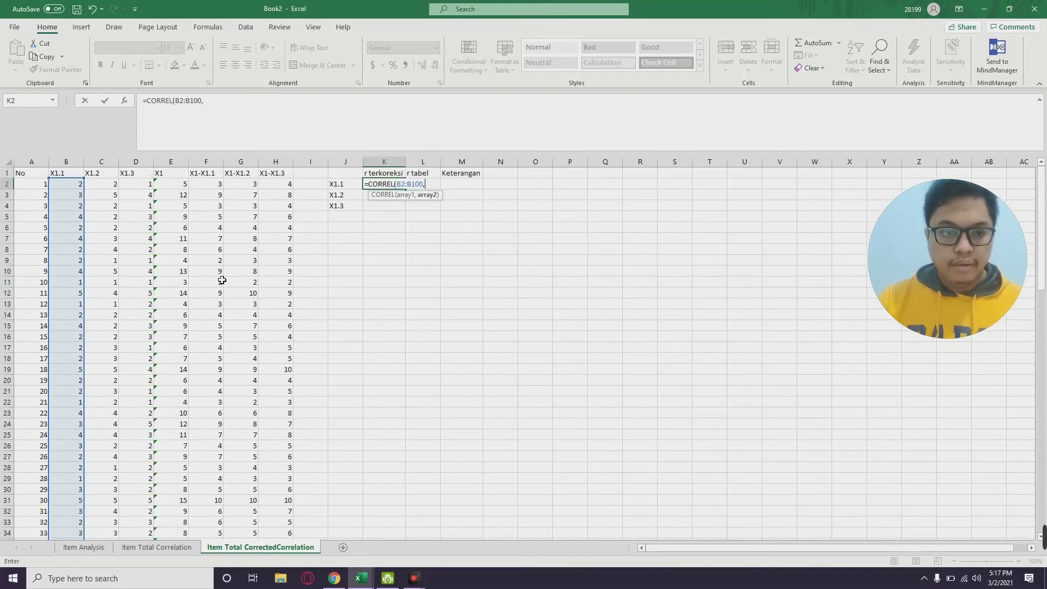
left_click(212, 187)
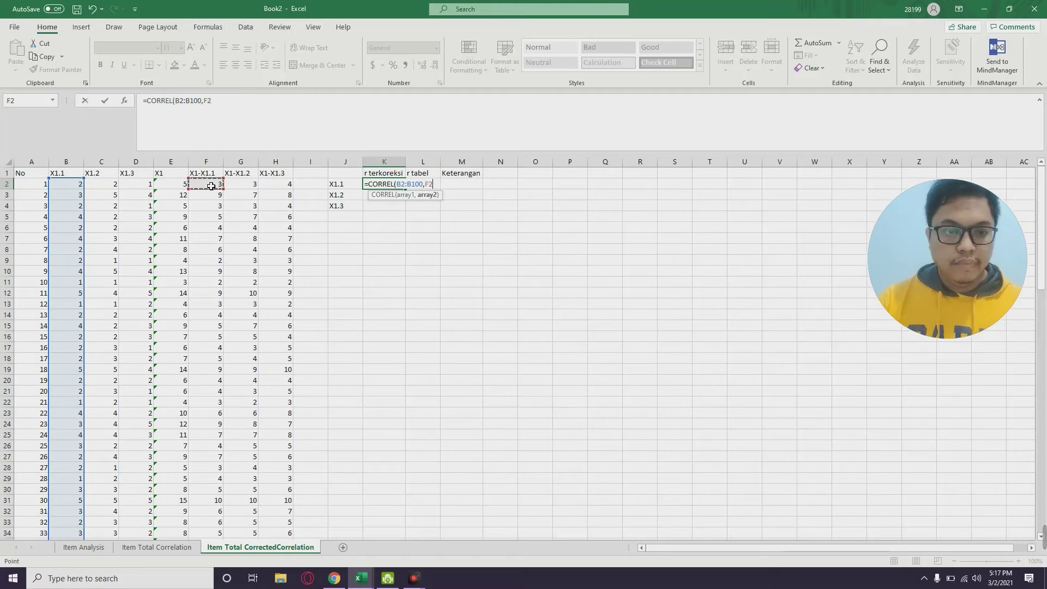
key("ctrl+shift+Down")
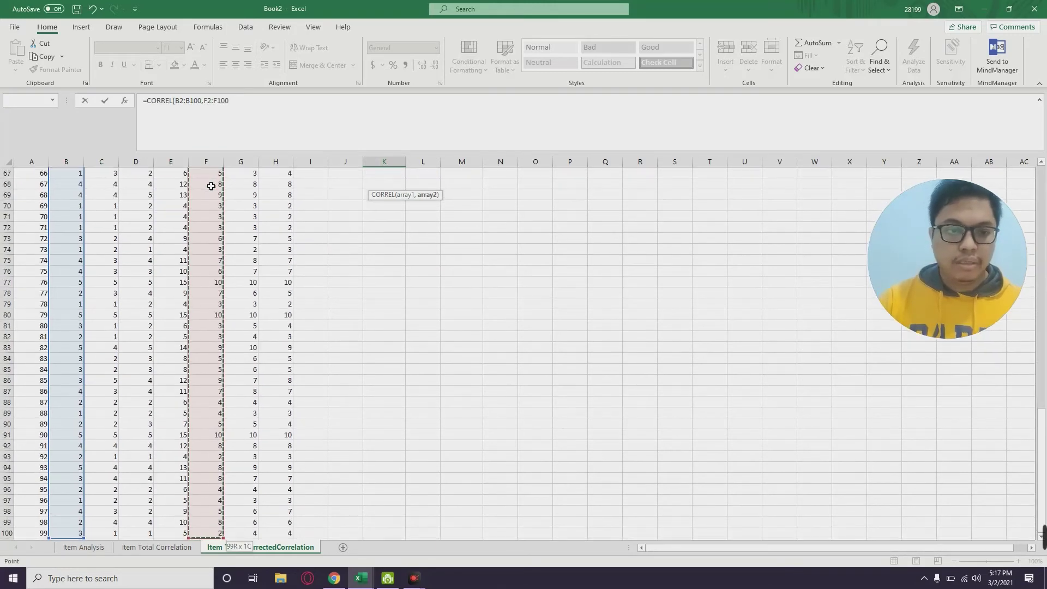
type(")")
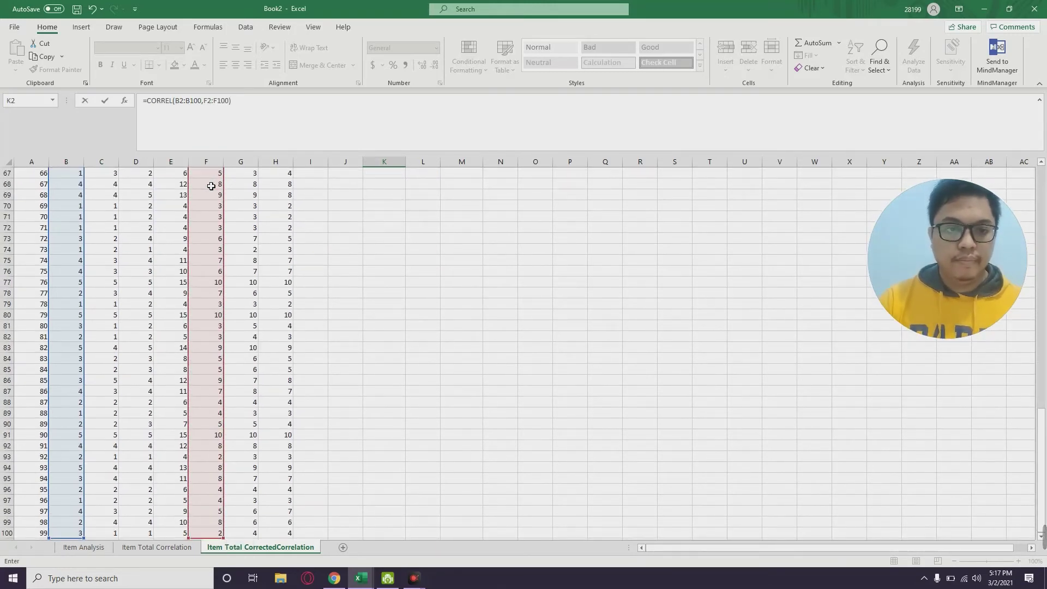
key("Return")
scroll(239, 276, "up", 1)
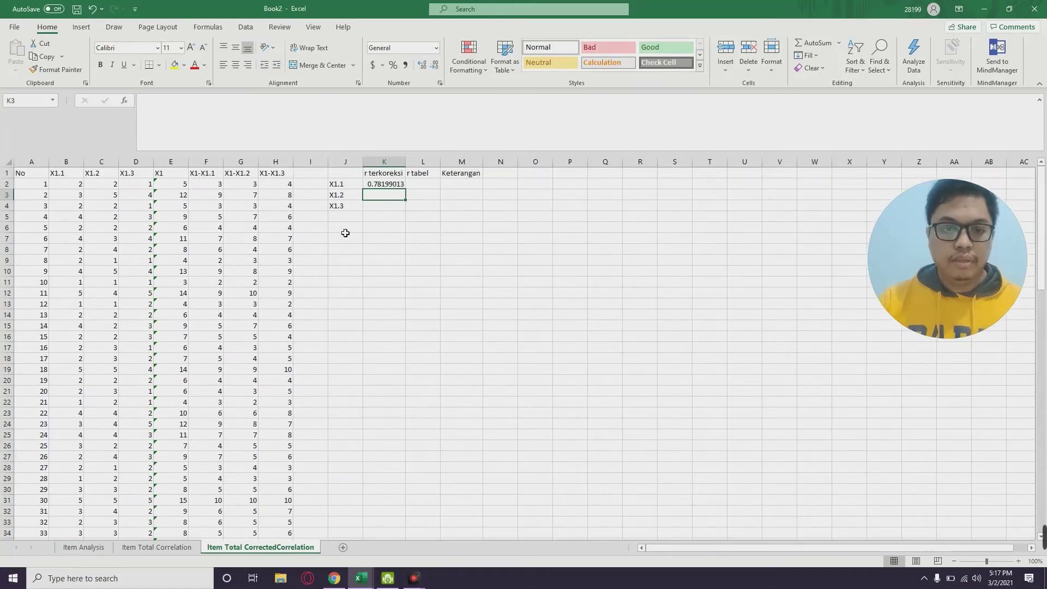
Enter =CORREL(C2:C100,G2:G100) in K3 for X1.2, giving 0.78973024.
type("=")
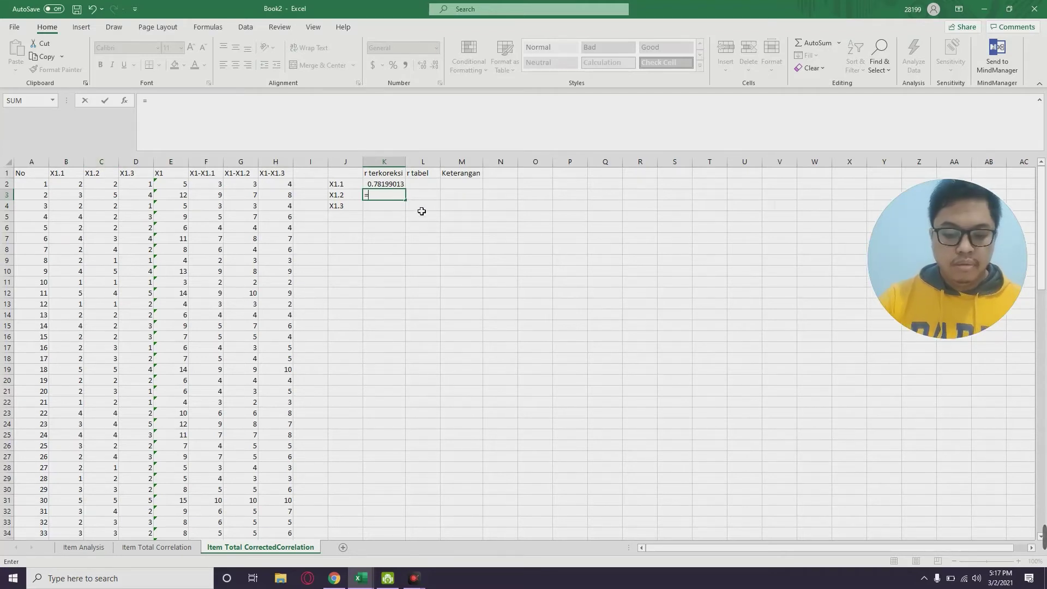
type("corre")
key("Tab")
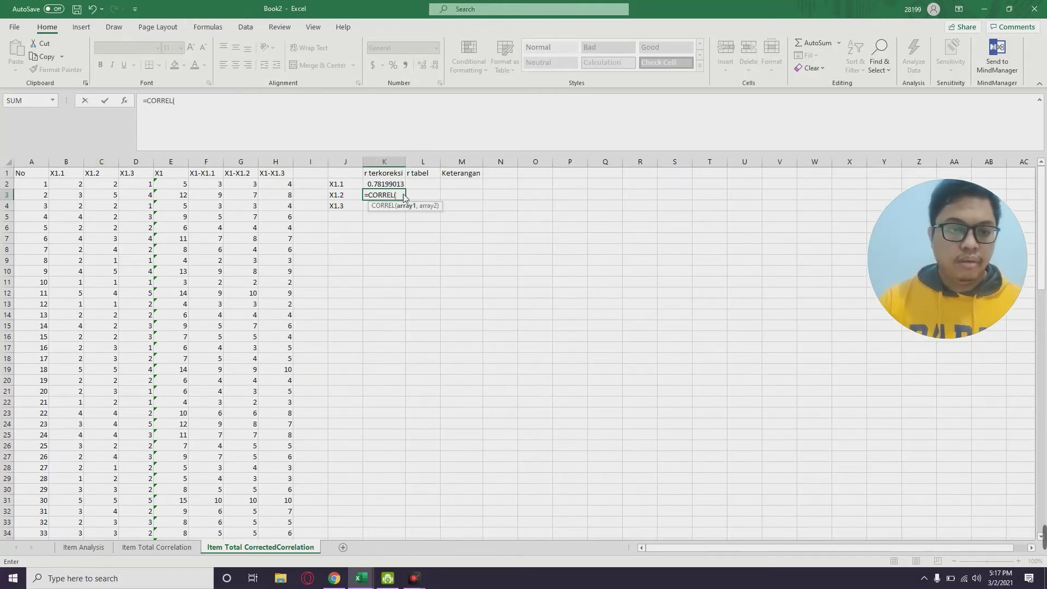
left_click(114, 186)
key("ctrl+shift+Down")
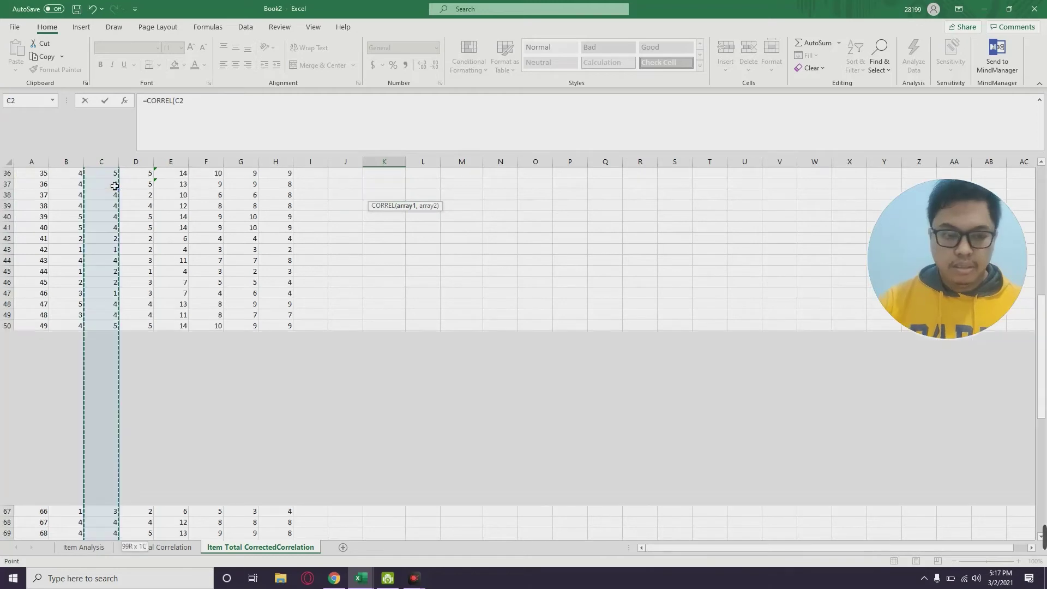
scroll(185, 298, "up", 14)
scroll(185, 297, "up", 8)
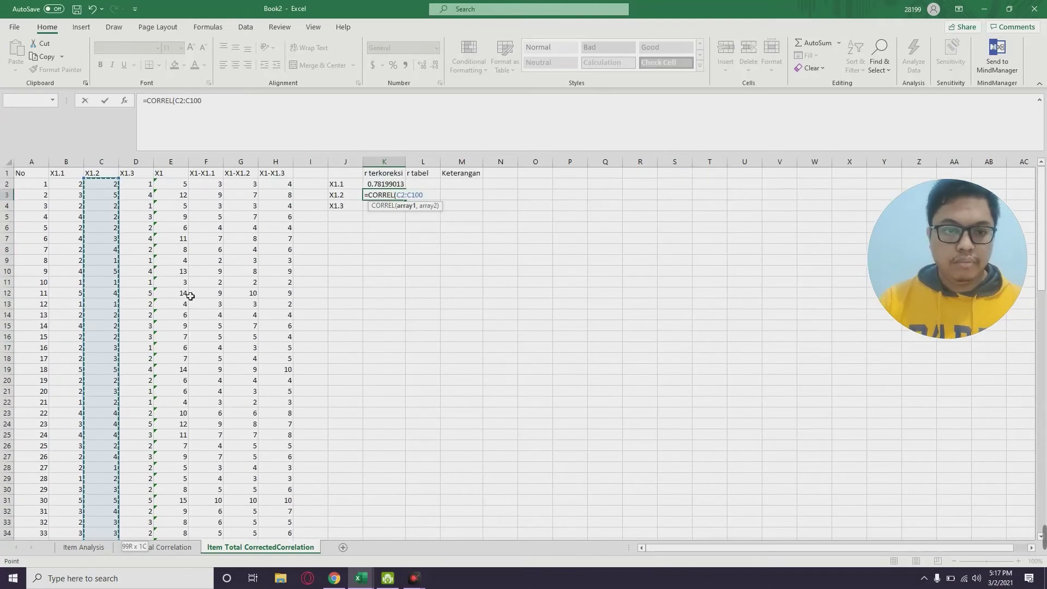
type(",")
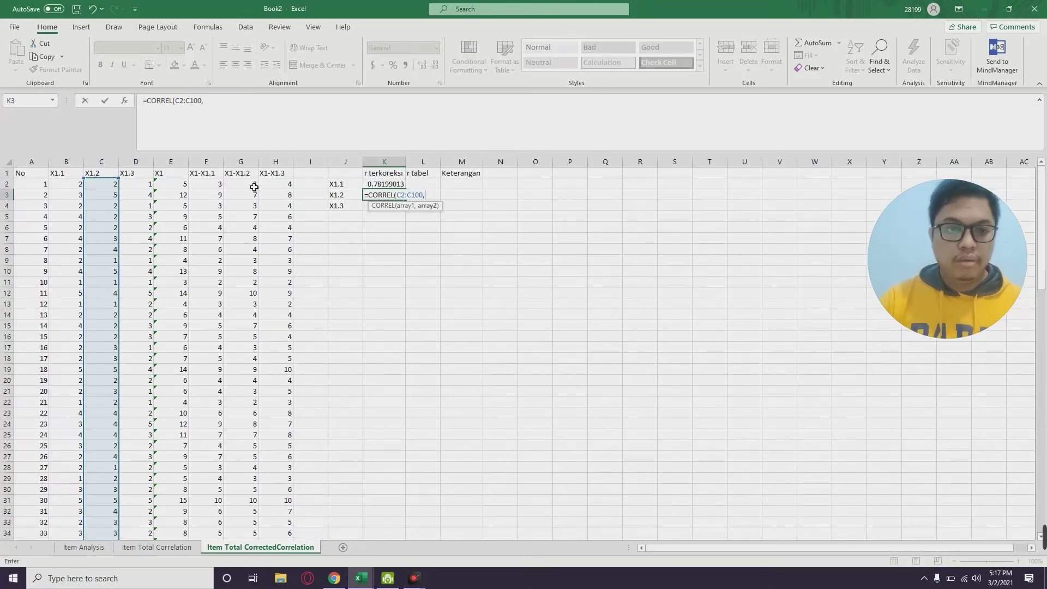
left_click(254, 187)
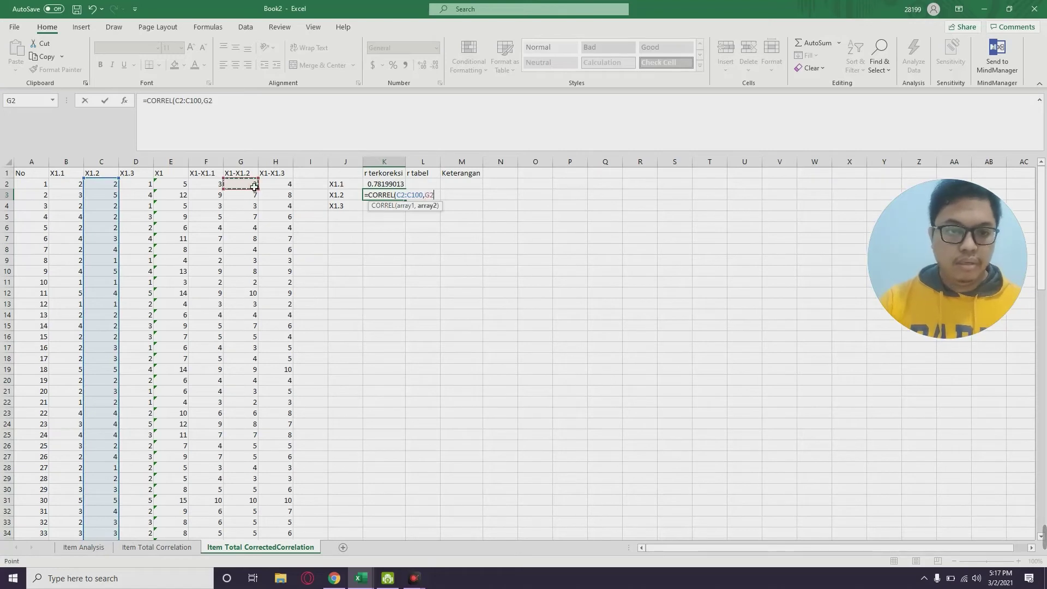
key("ctrl+shift+Down")
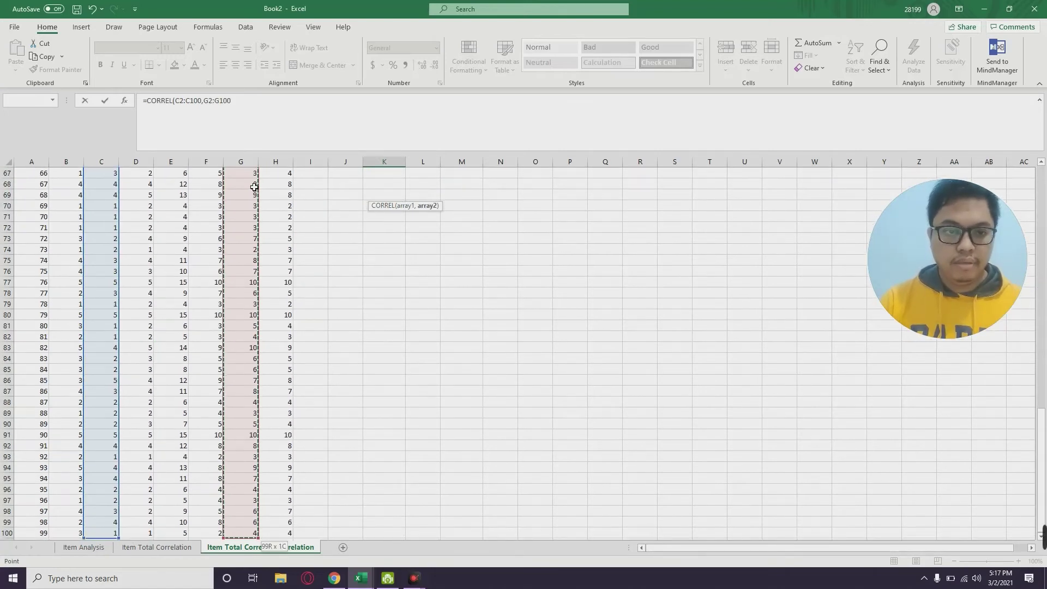
key("Return")
scroll(311, 253, "up", 1)
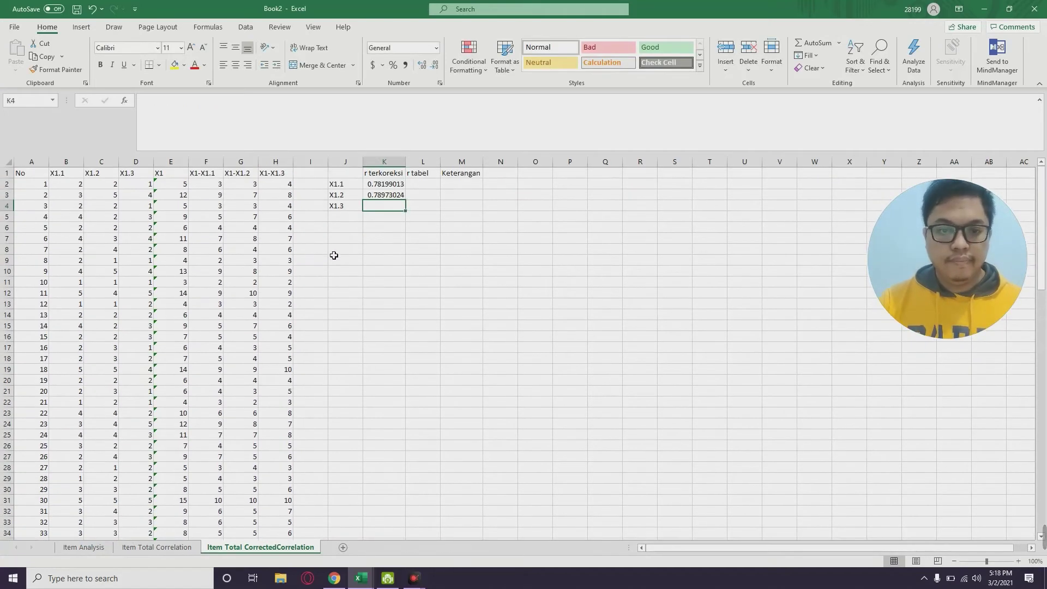
Enter =CORREL(D2:D100,H2:H100) in K4 for X1.3, giving 0.79696941.
type("=")
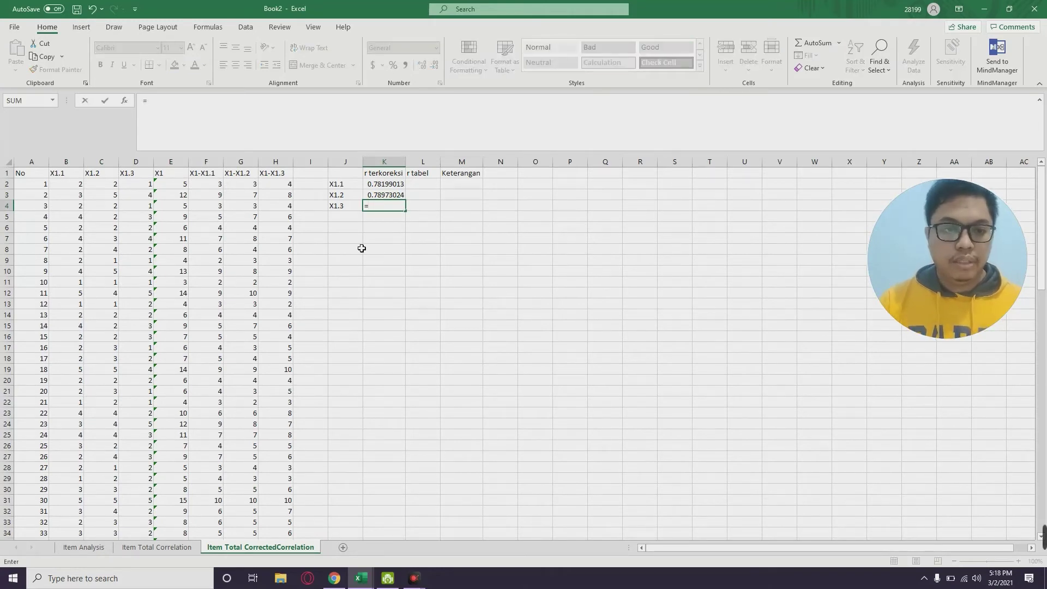
type("correl")
key("Tab")
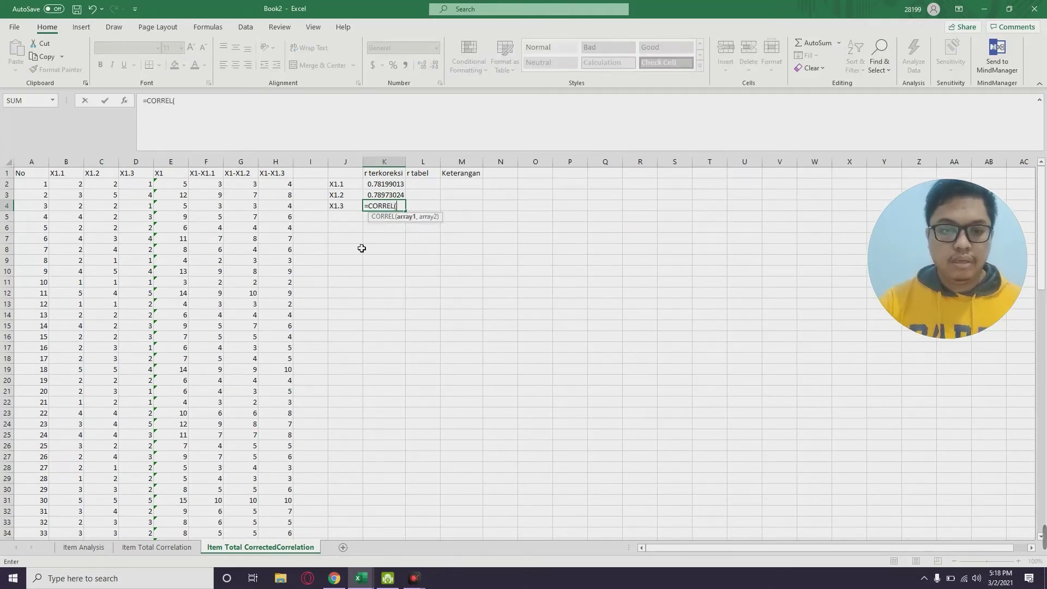
left_click(132, 188)
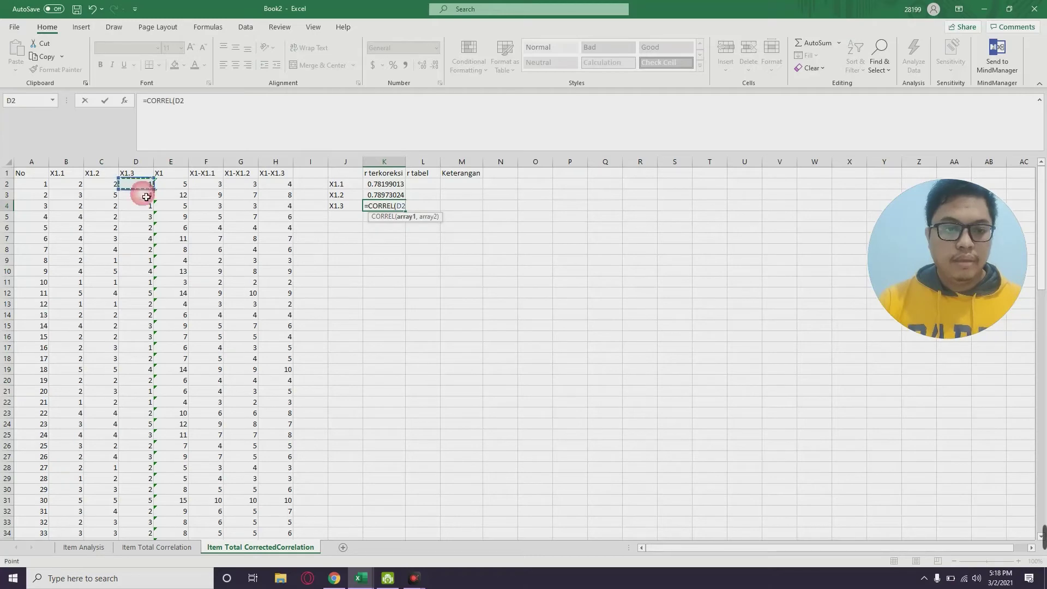
key("ctrl+shift+Down")
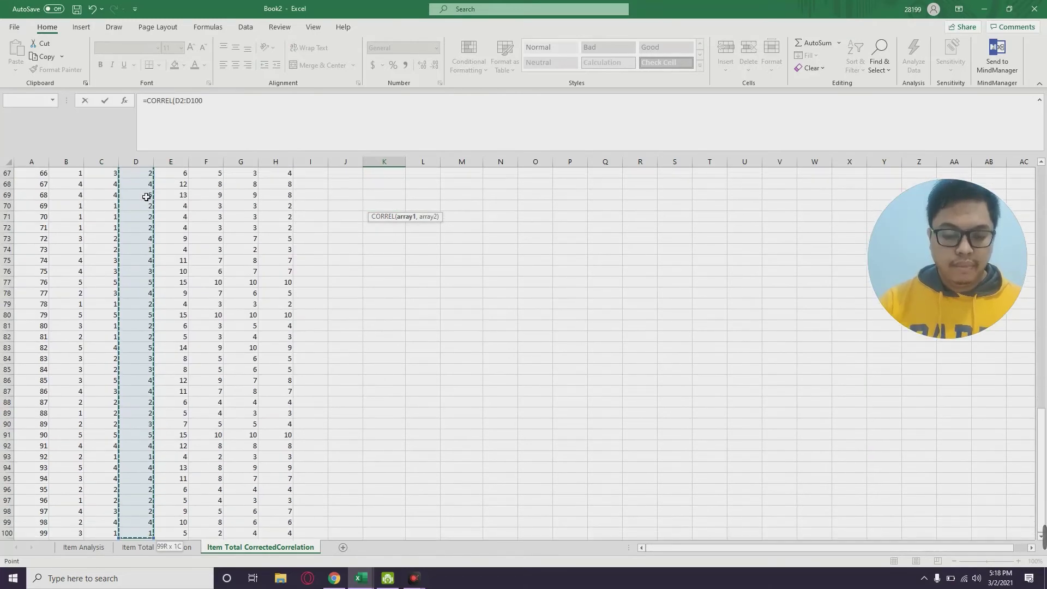
type(",")
scroll(216, 379, "up", 10)
scroll(215, 379, "up", 12)
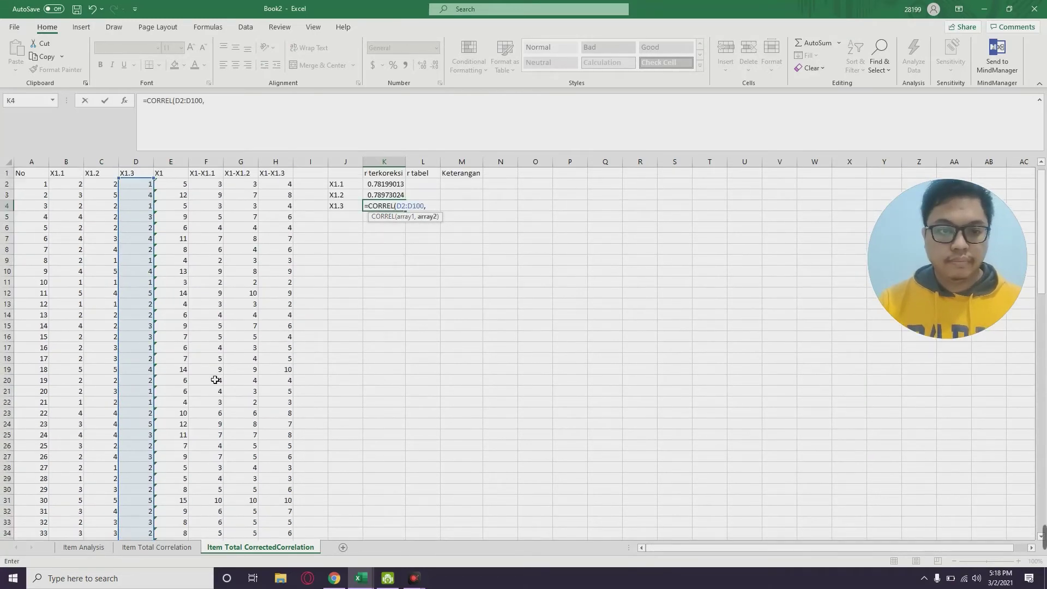
left_click(280, 188)
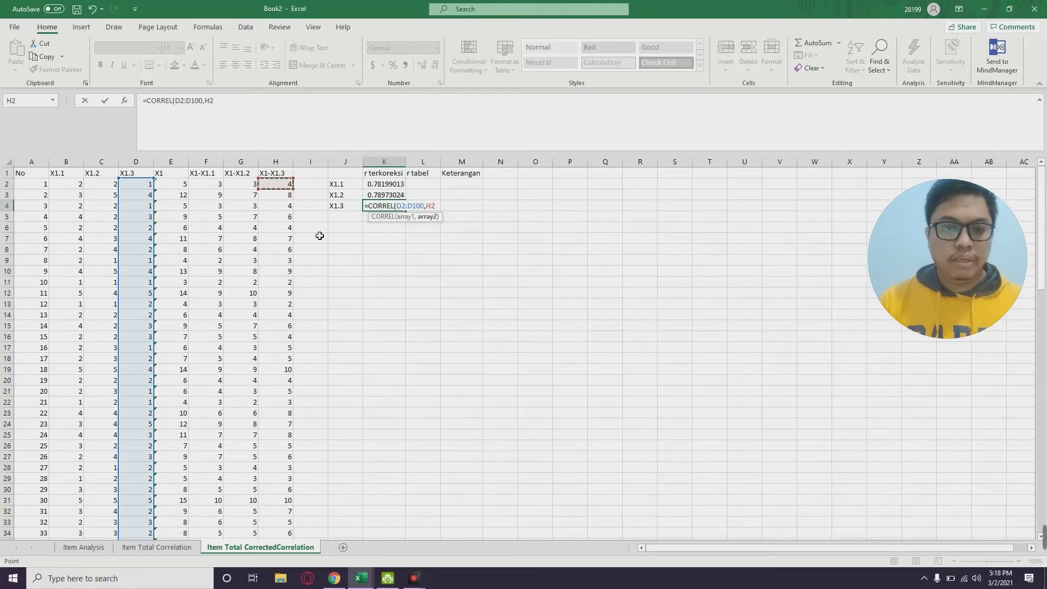
key("ctrl+shift+Down")
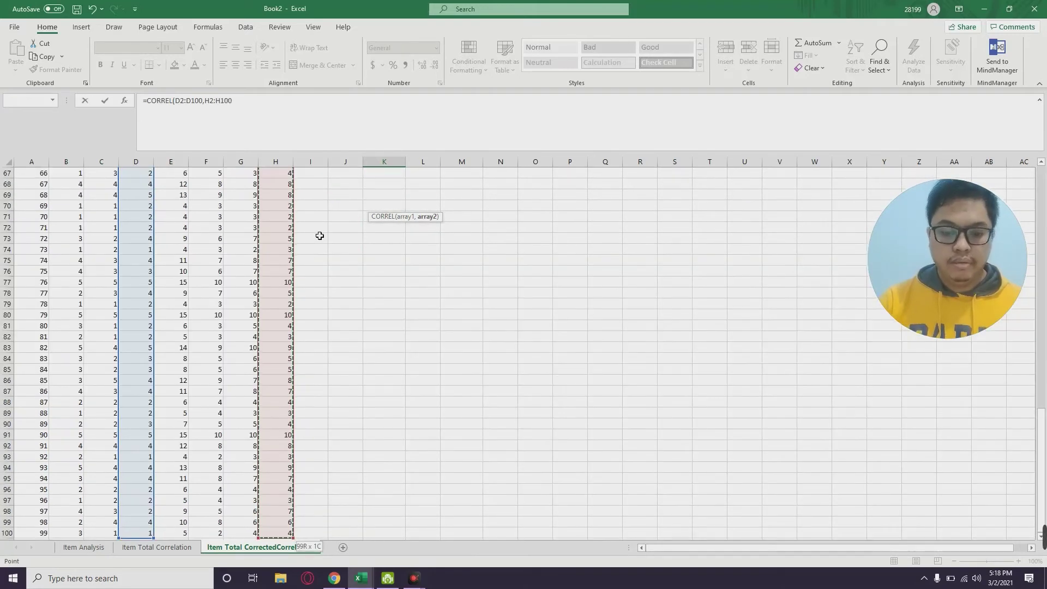
key("Return")
scroll(319, 236, "up", 19)
scroll(320, 236, "up", 2)
scroll(320, 235, "up", 1)
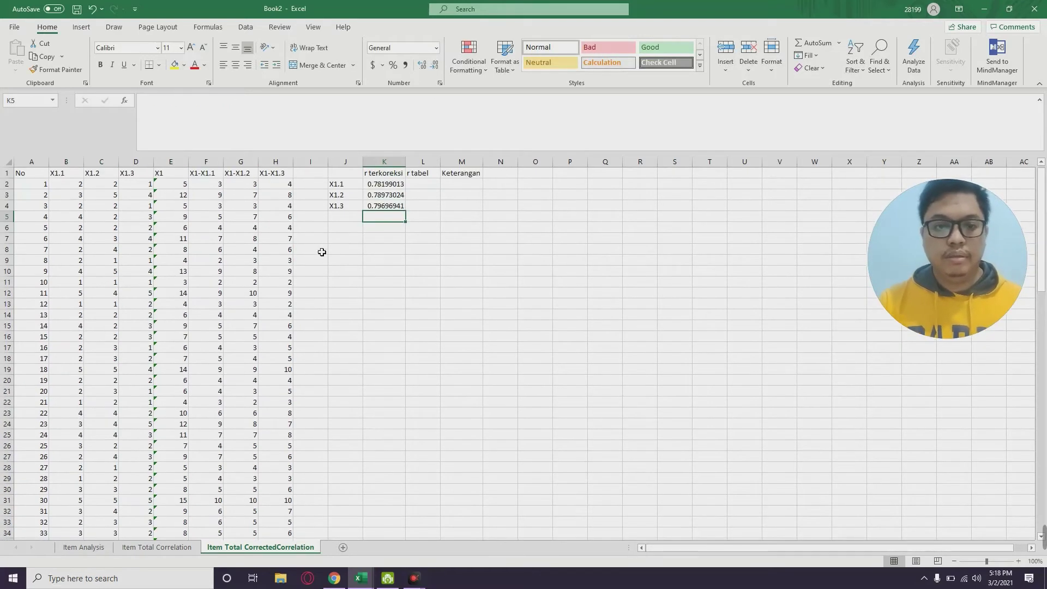
Select the three r terkoreksi results, then look over the cells of the r tabel column L.
left_click_drag(390, 188, 390, 208)
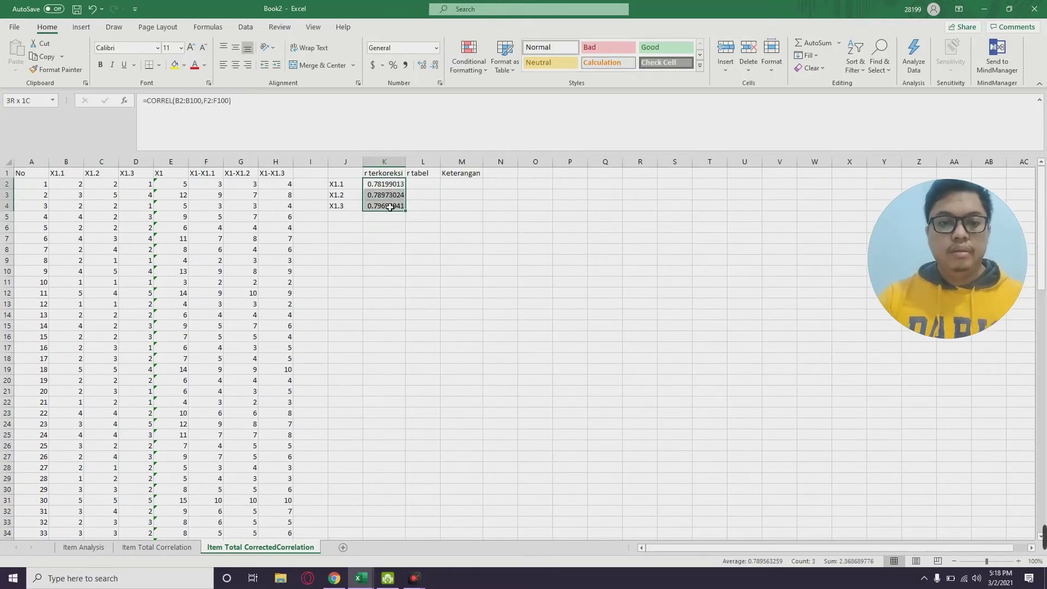
left_click(417, 239)
left_click(429, 198)
left_click(423, 174)
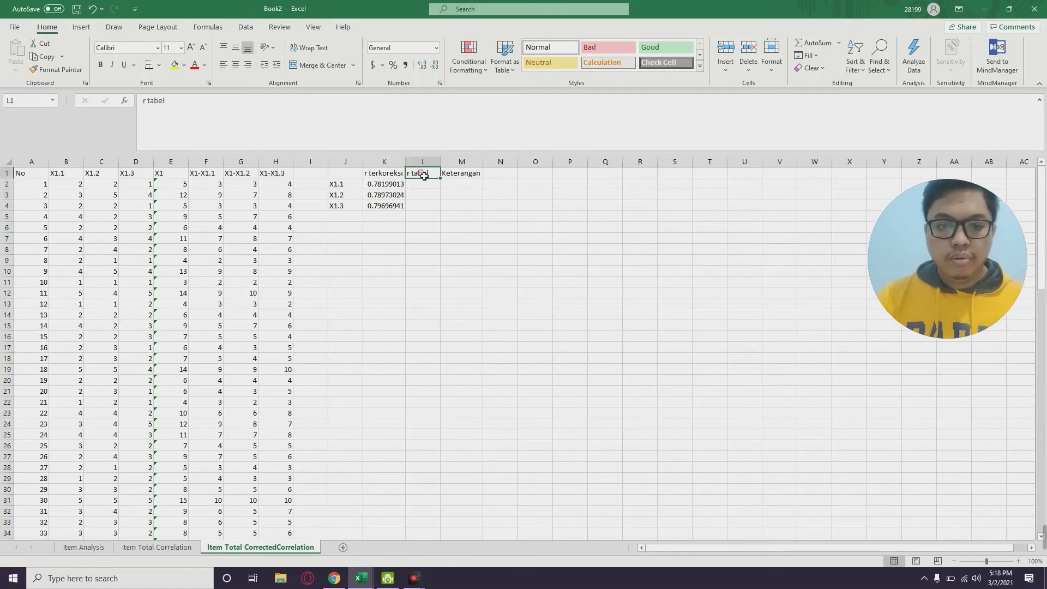
left_click(424, 208)
left_click(423, 187)
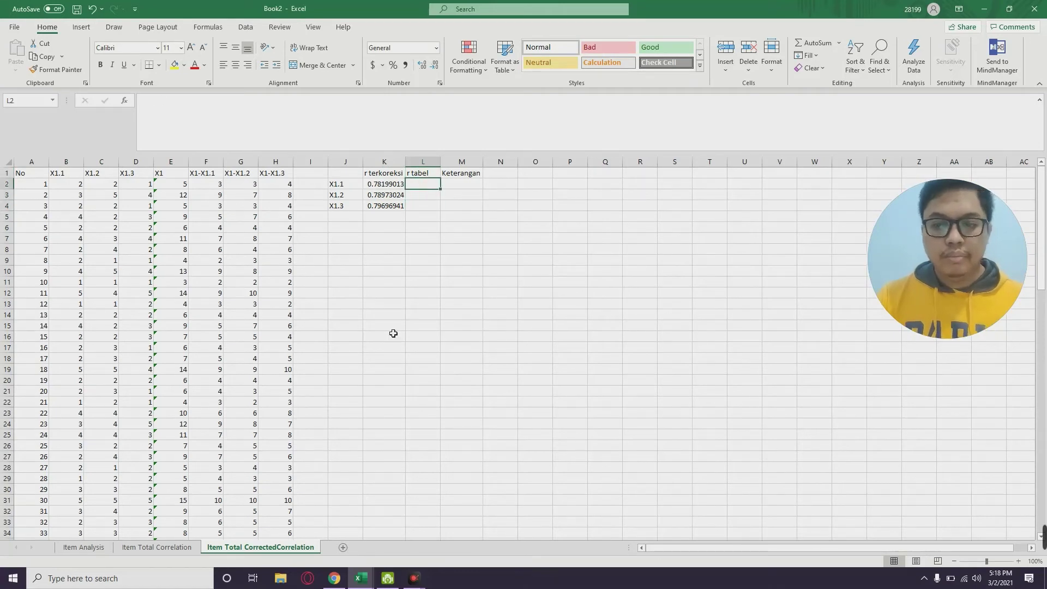
left_click(384, 348)
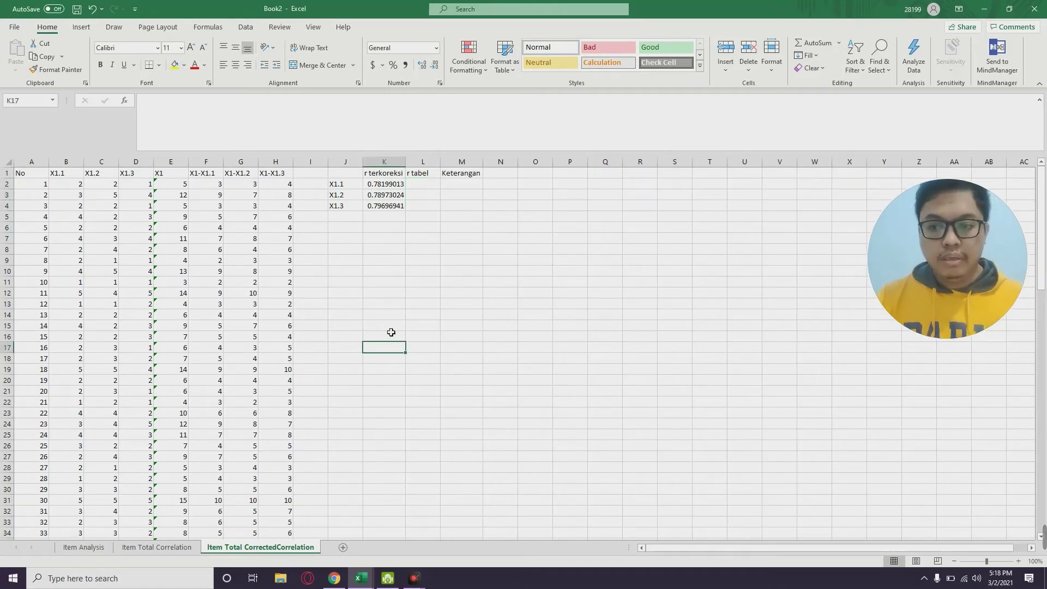
left_click(410, 271)
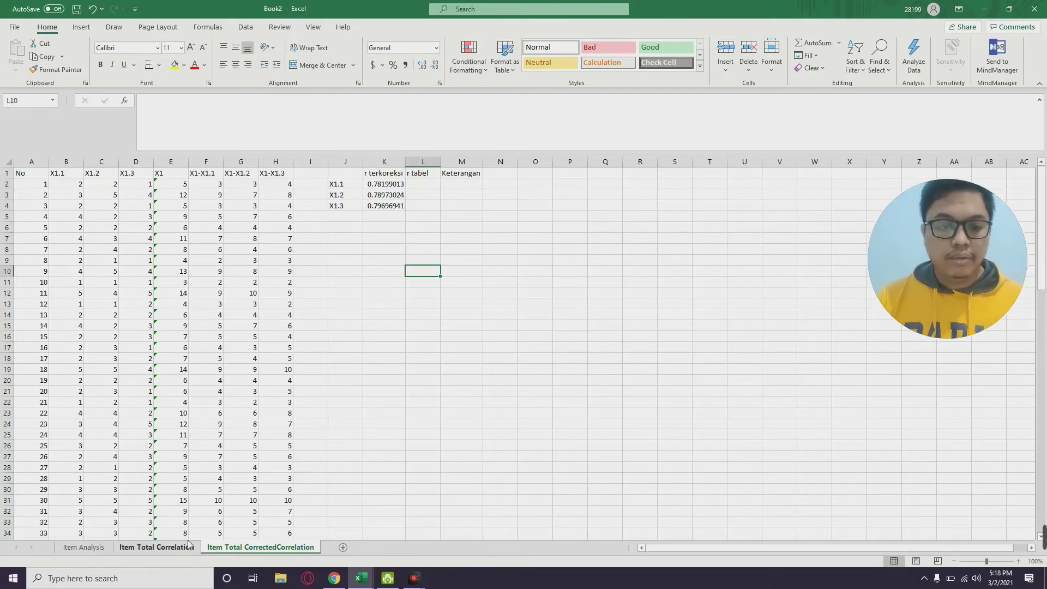
Copy W2's SQRT(T.INV.2T…) r tabel formula from Item Total Correlation and select L2 on the corrected sheet.
left_click(164, 547)
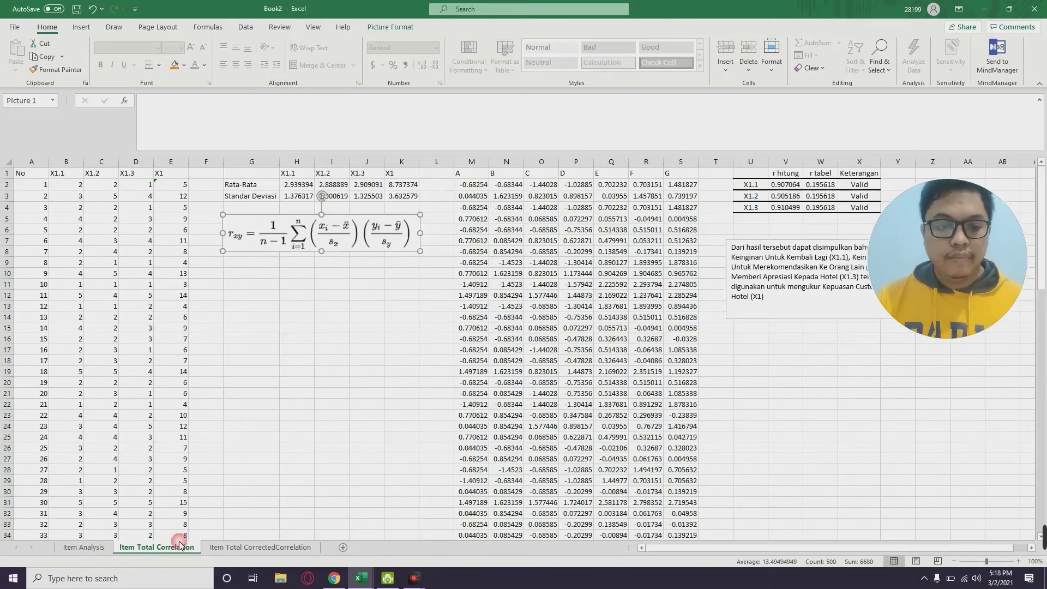
left_click(816, 356)
left_click(821, 184)
left_click_drag(496, 101, 143, 100)
key("ctrl+c")
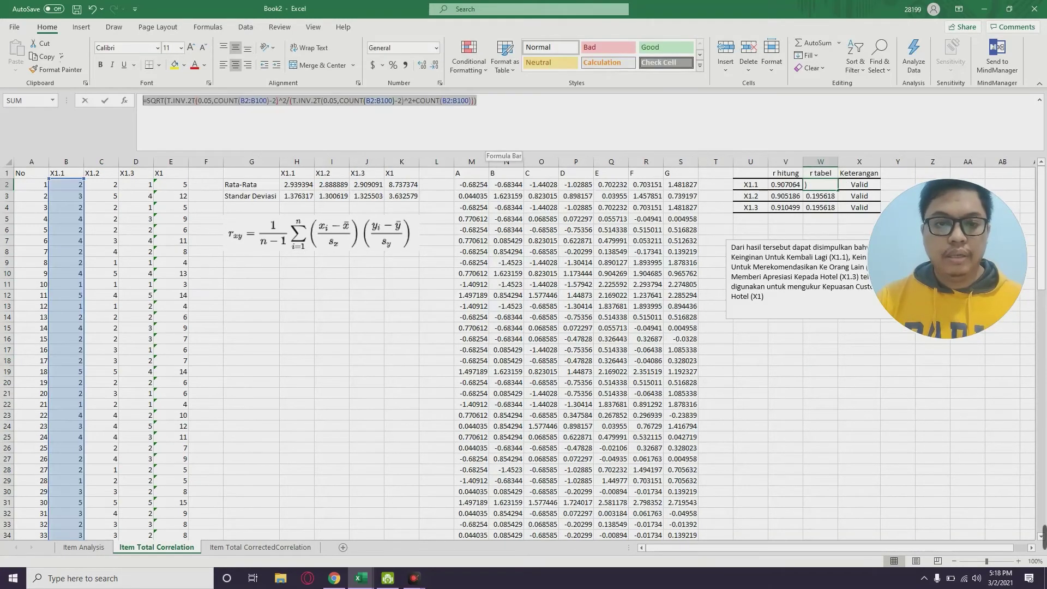
key("Return")
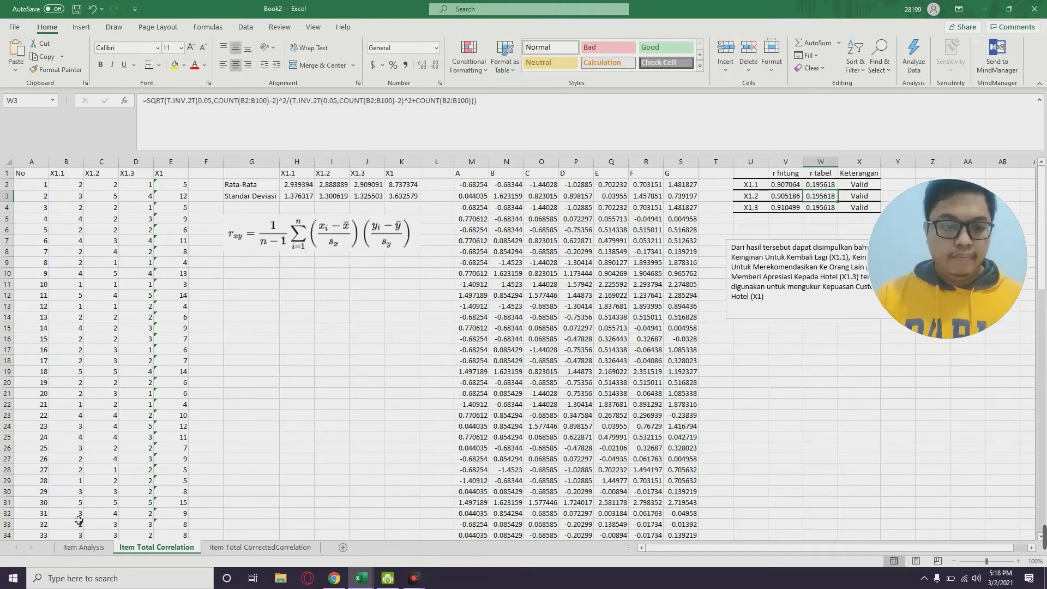
left_click(257, 548)
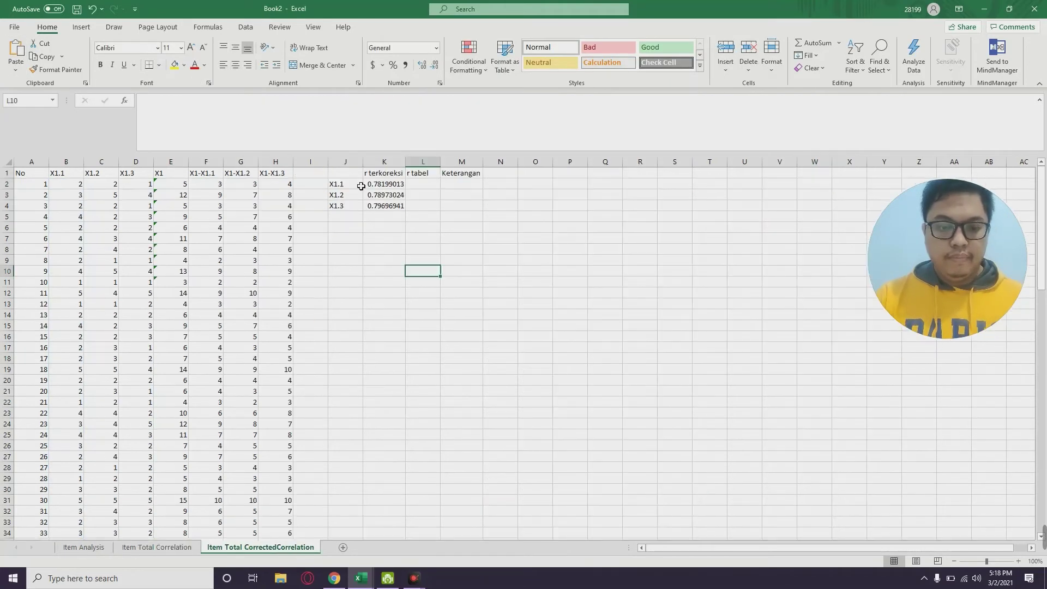
left_click(423, 185)
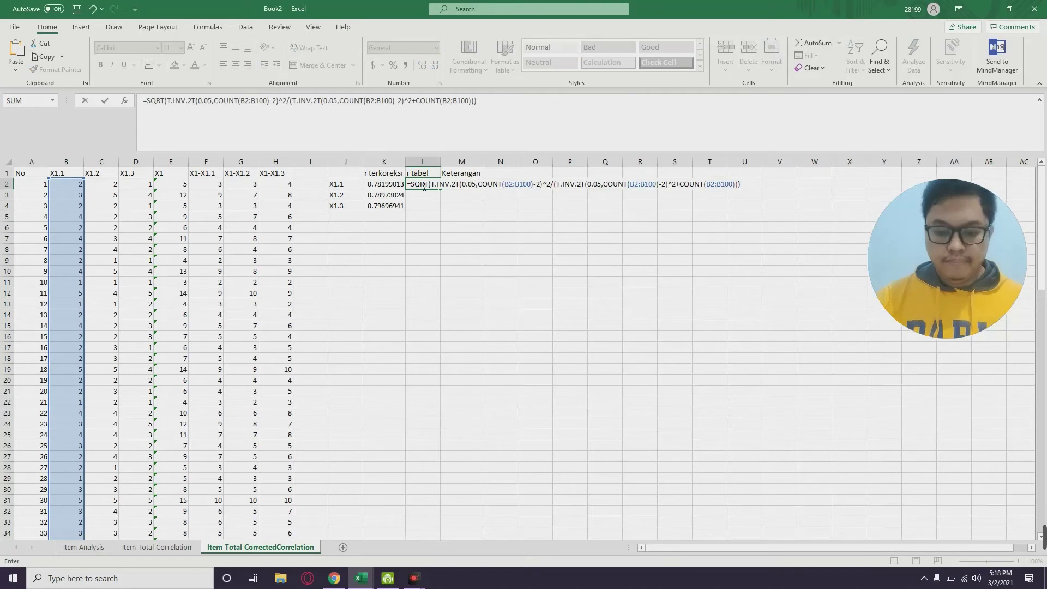
Confirm the pasted r tabel formula in L2 and fill it down to L4.
key("Return")
left_click(426, 185)
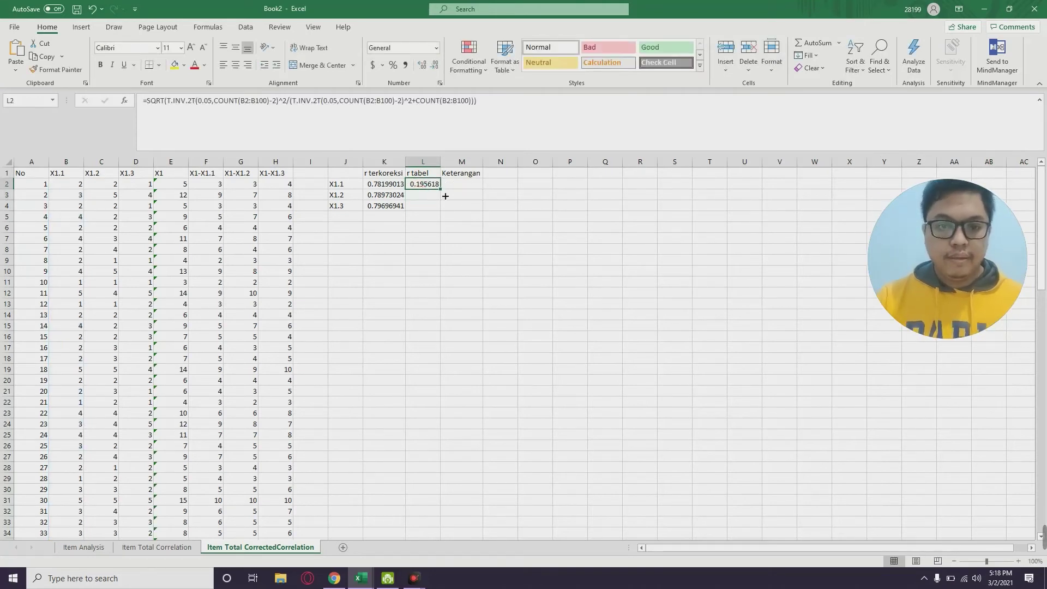
left_click_drag(440, 189, 440, 211)
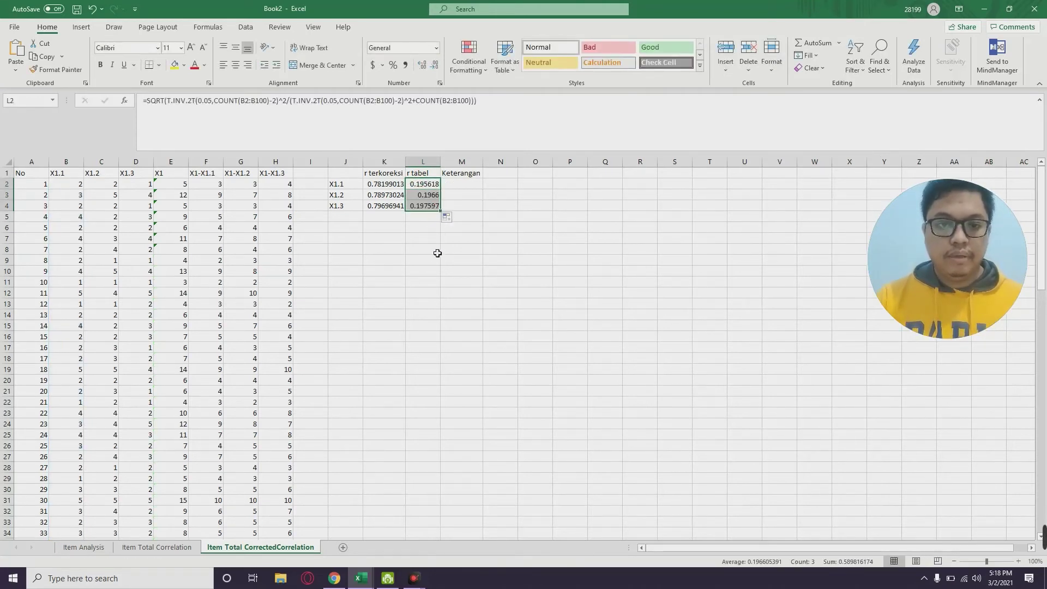
left_click(436, 258)
left_click(427, 186)
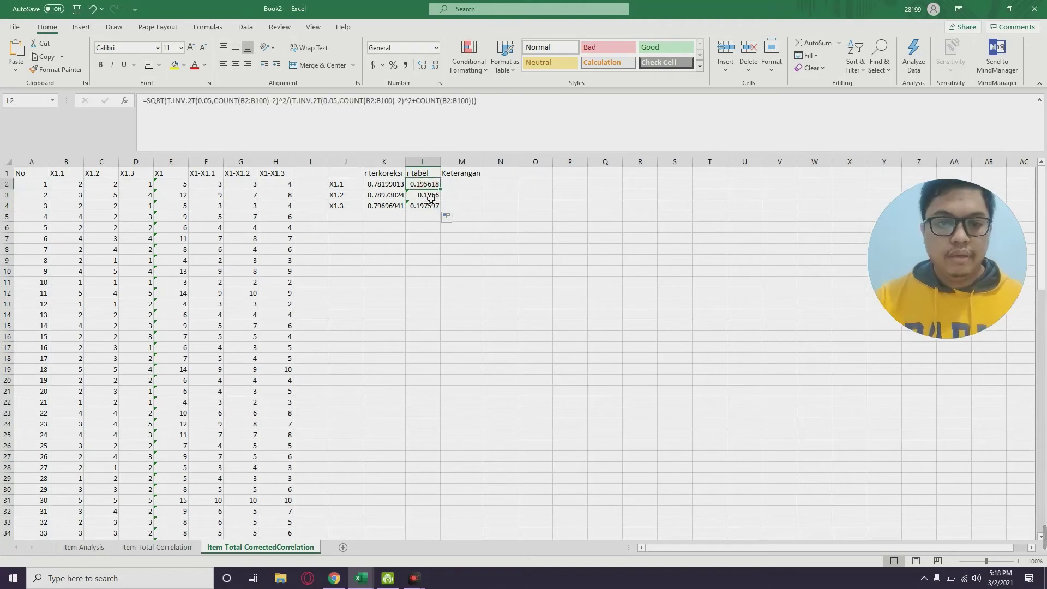
left_click(405, 253)
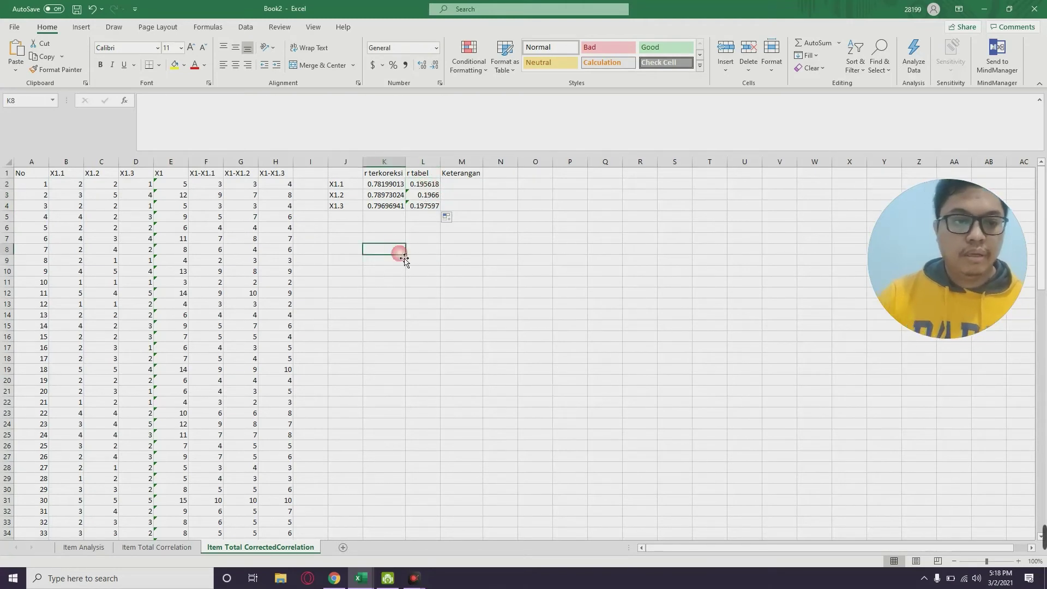
left_click(434, 187)
Replace the L3 and L4 formulas with the fixed-B2:B100 version so each shows 0.195618.
left_click(287, 100)
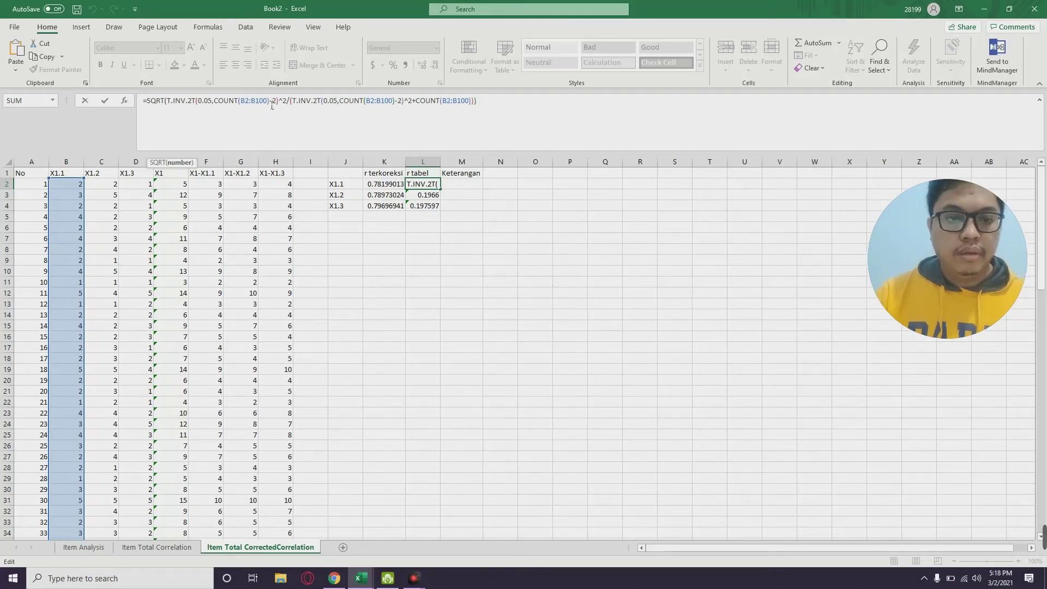
key("Return")
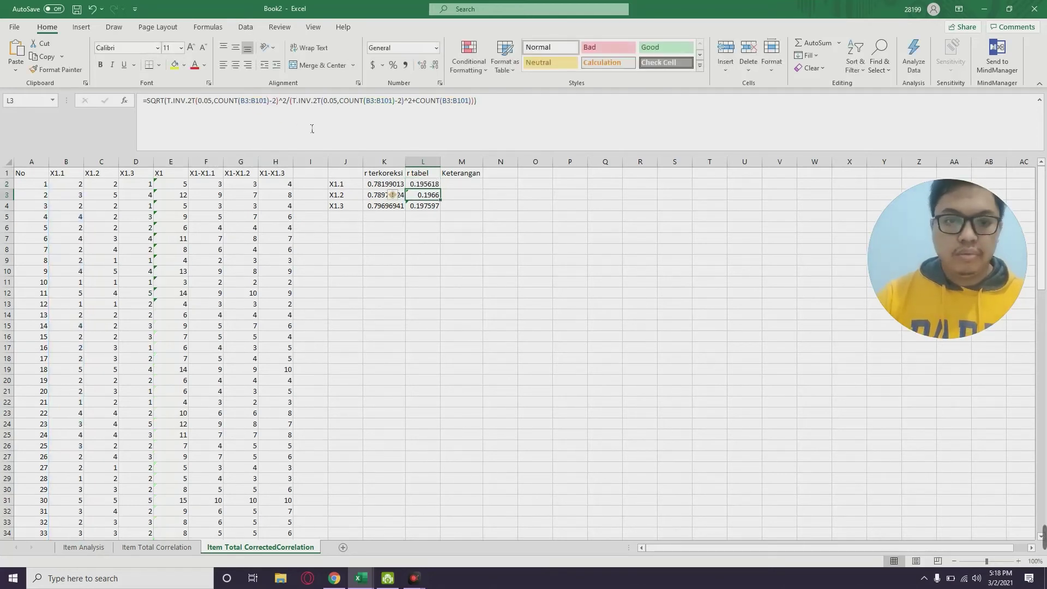
left_click(251, 101)
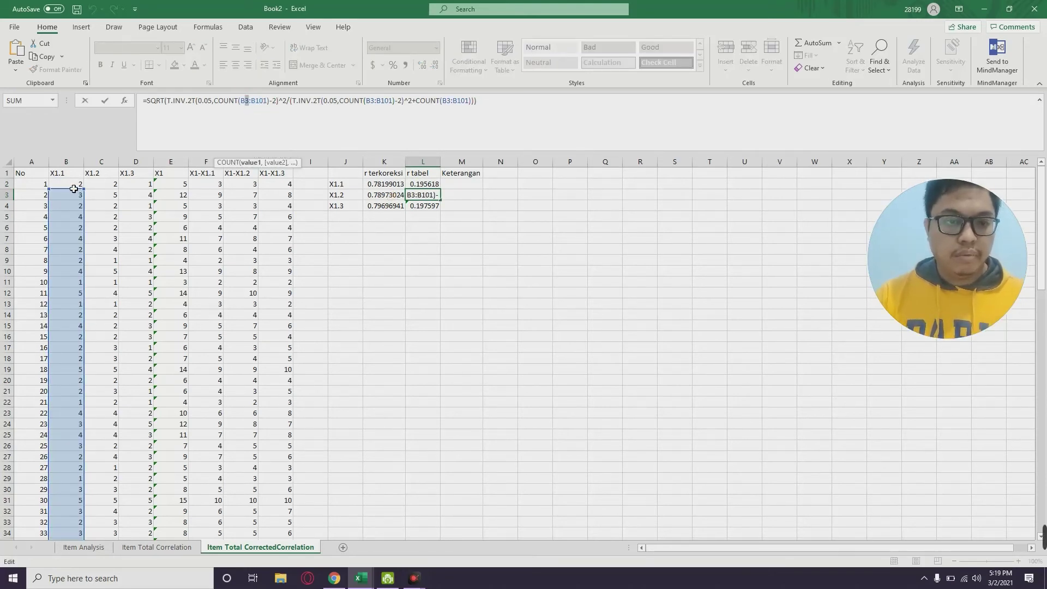
triple_click(264, 101)
key("BackSpace")
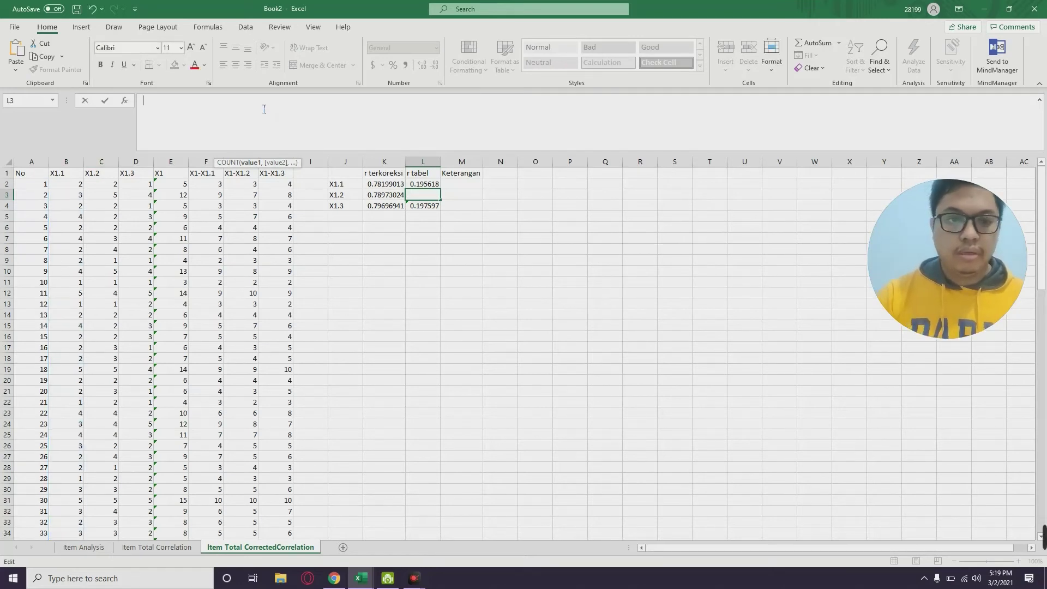
key("ctrl+v")
key("Return")
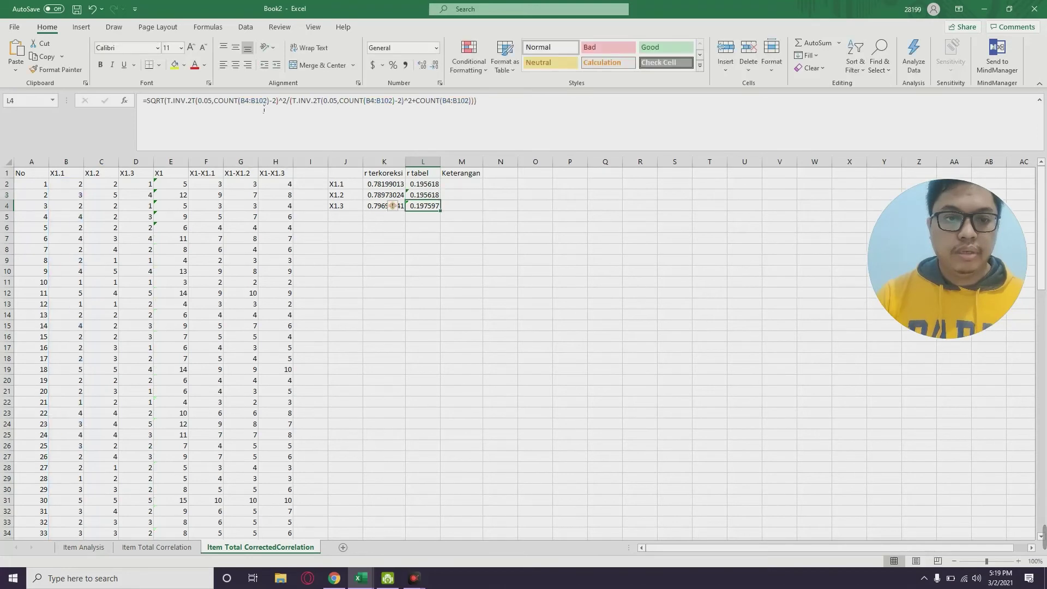
triple_click(318, 102)
key("BackSpace")
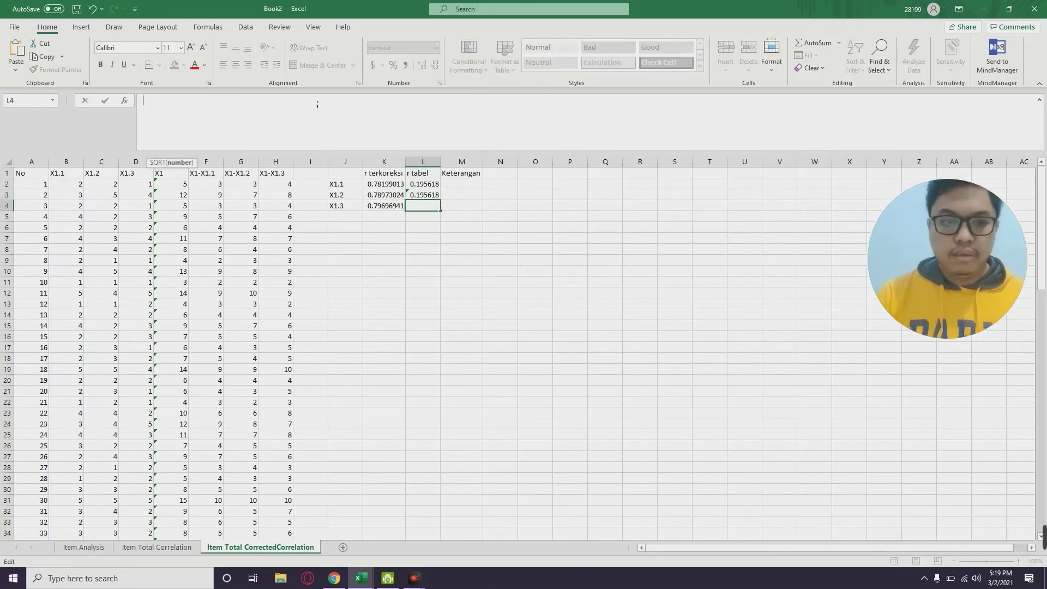
key("ctrl+v")
key("Return")
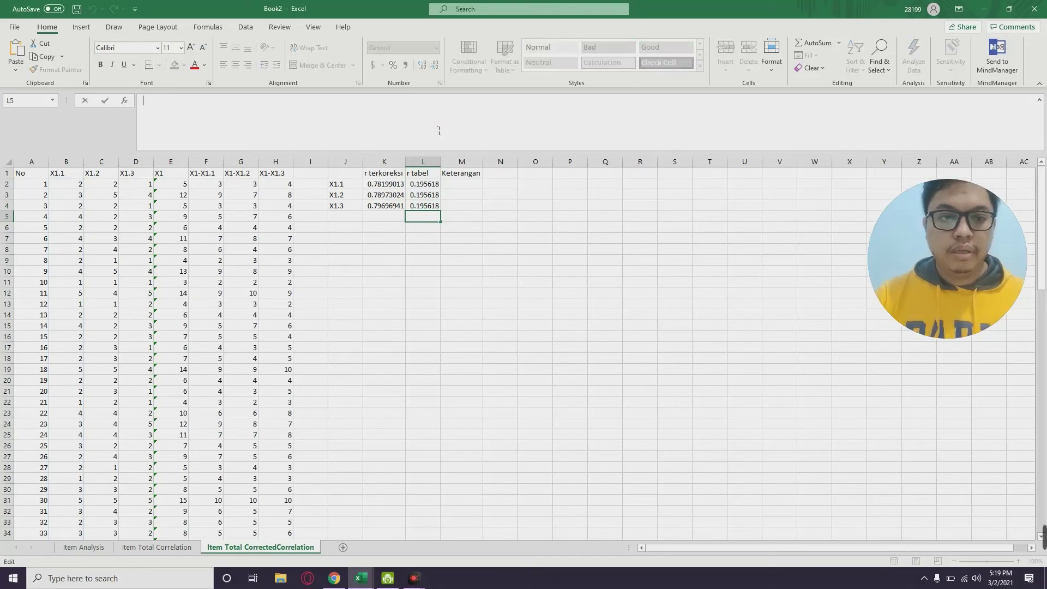
left_click(474, 188)
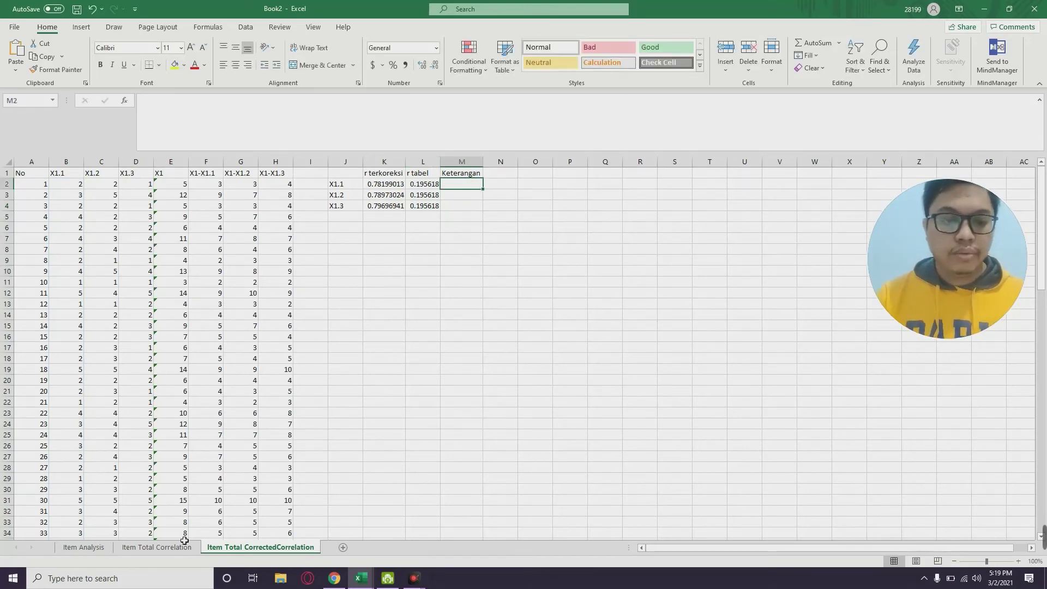
Try copying X2's IF formula text from Item Total Correlation, then undo the accidental edit.
key("ctrl+Page_Up")
left_click(860, 185)
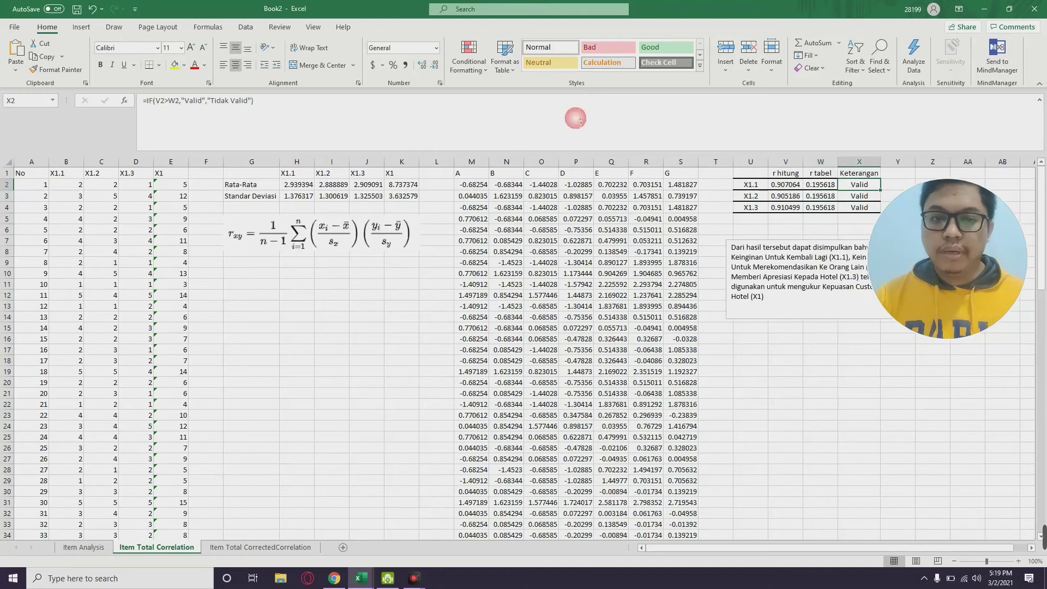
left_click_drag(255, 101, 102, 104)
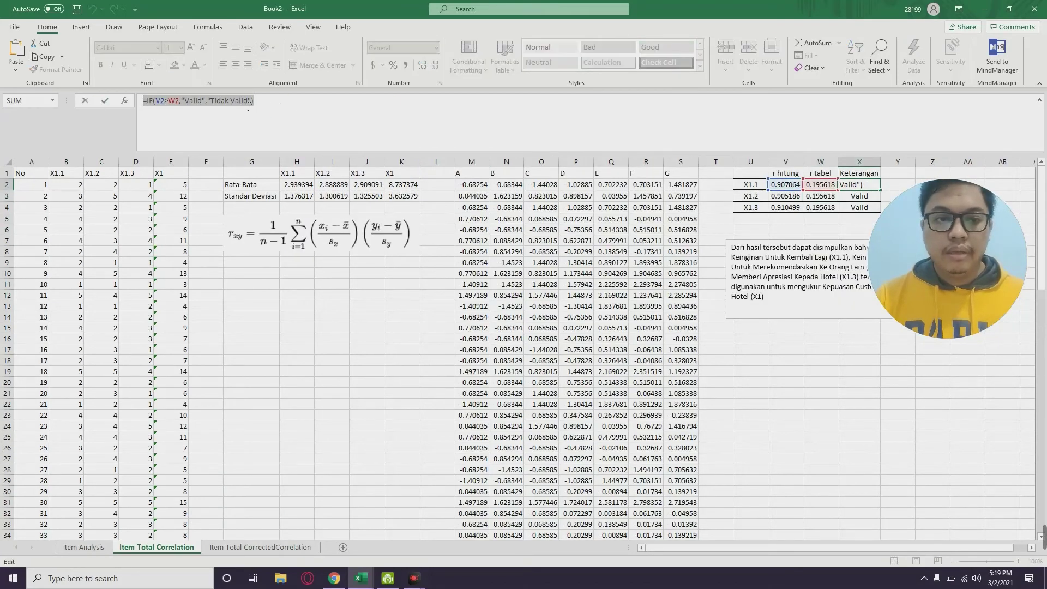
left_click(257, 548)
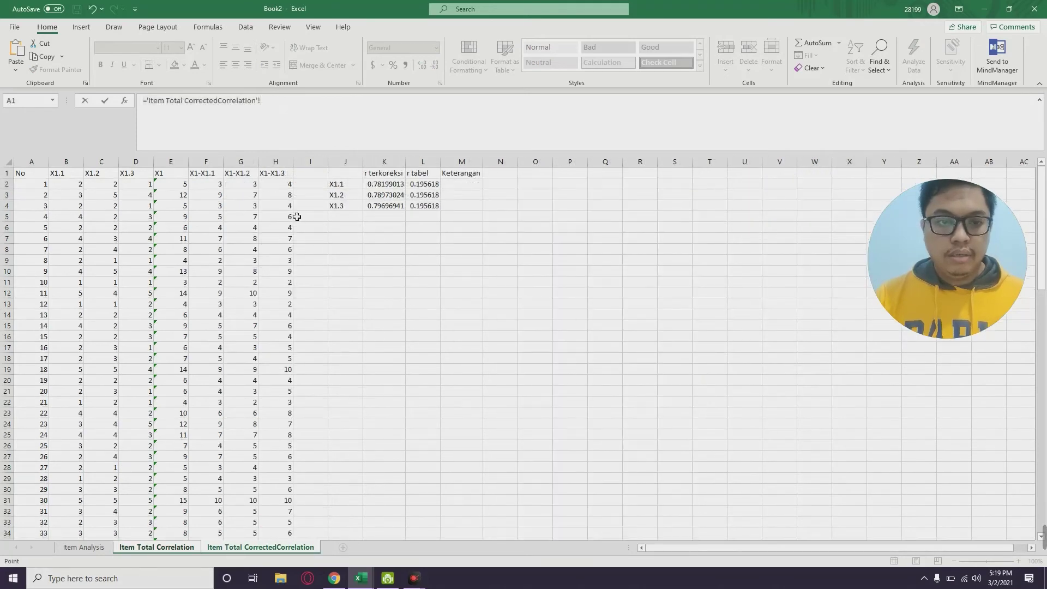
key("BackSpace")
key("BackSpace")
key("BackSpace")
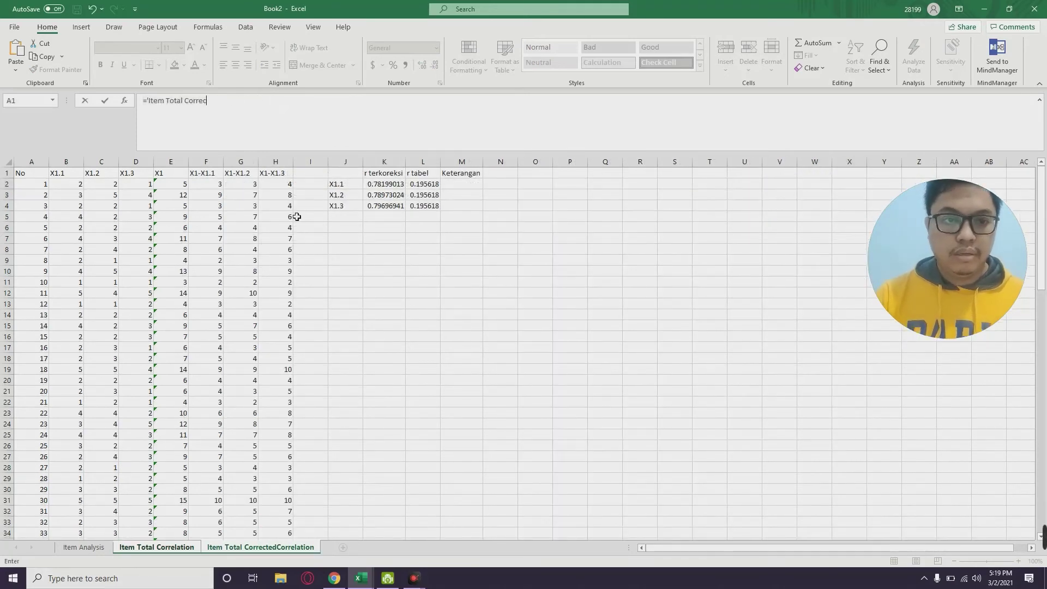
key("BackSpace")
key("BackSpace")
key("BackSpace")
key("BackSpace")
key("BackSpace")
key("BackSpace")
key("Return")
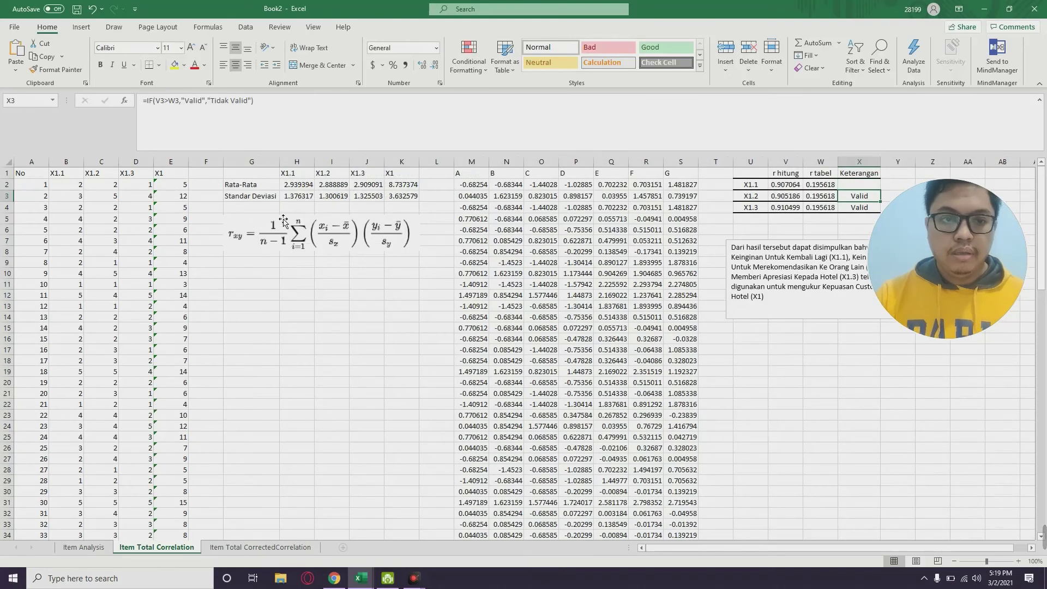
left_click(402, 404)
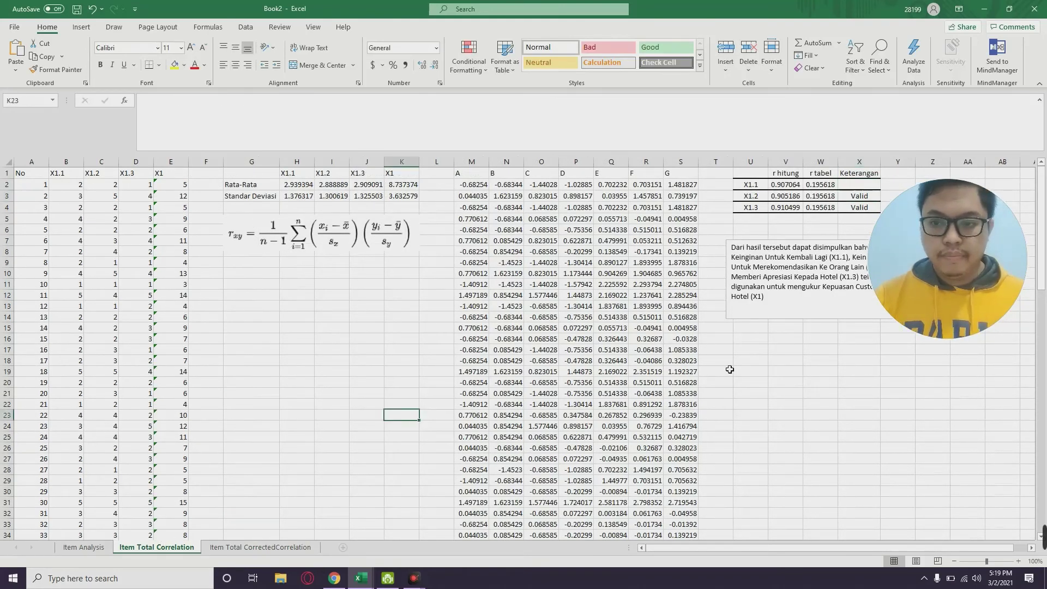
key("ctrl+z")
left_click(786, 383)
Copy X2's validity formula and paste it into M2 of the corrected sheet.
left_click(867, 185)
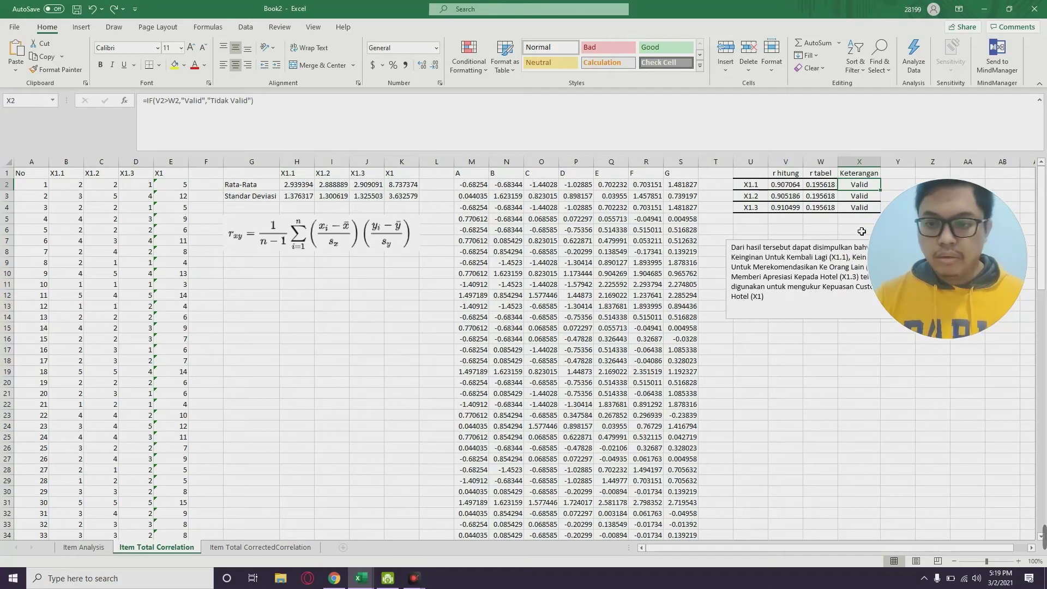
key("ctrl+c")
left_click(241, 547)
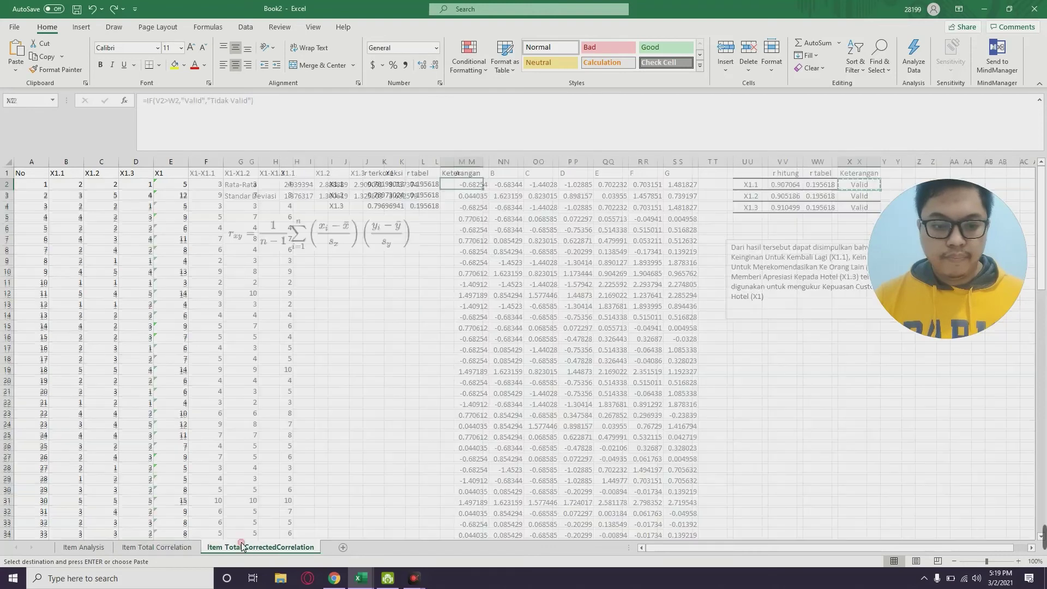
left_click(462, 186)
key("ctrl+v")
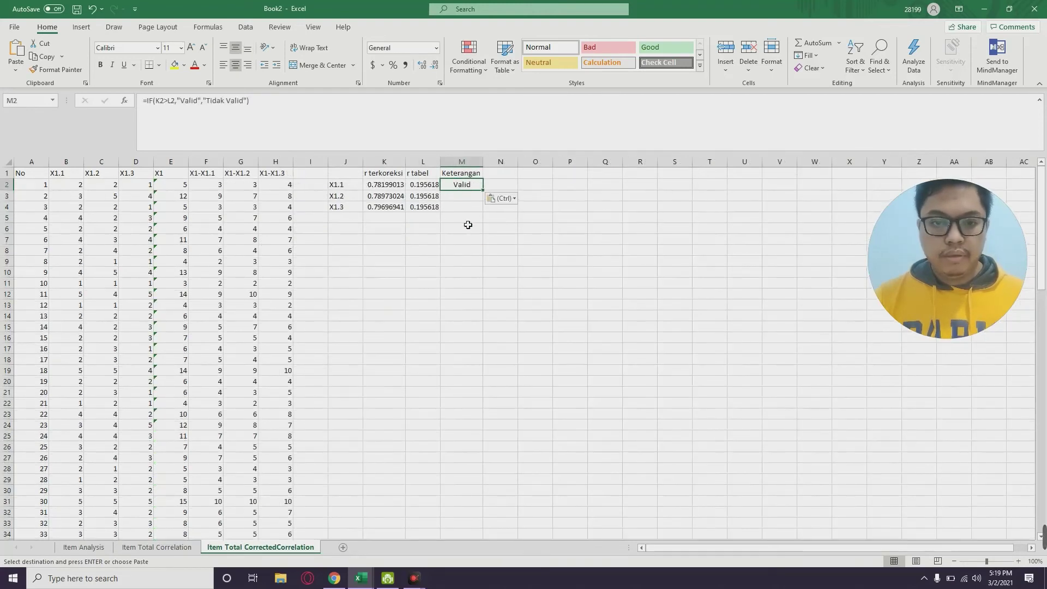
Change M2 to =IF(K2>L2,"Valid","Tidak Valid"), fill it to M4, and select J1:M4.
double_click(162, 106)
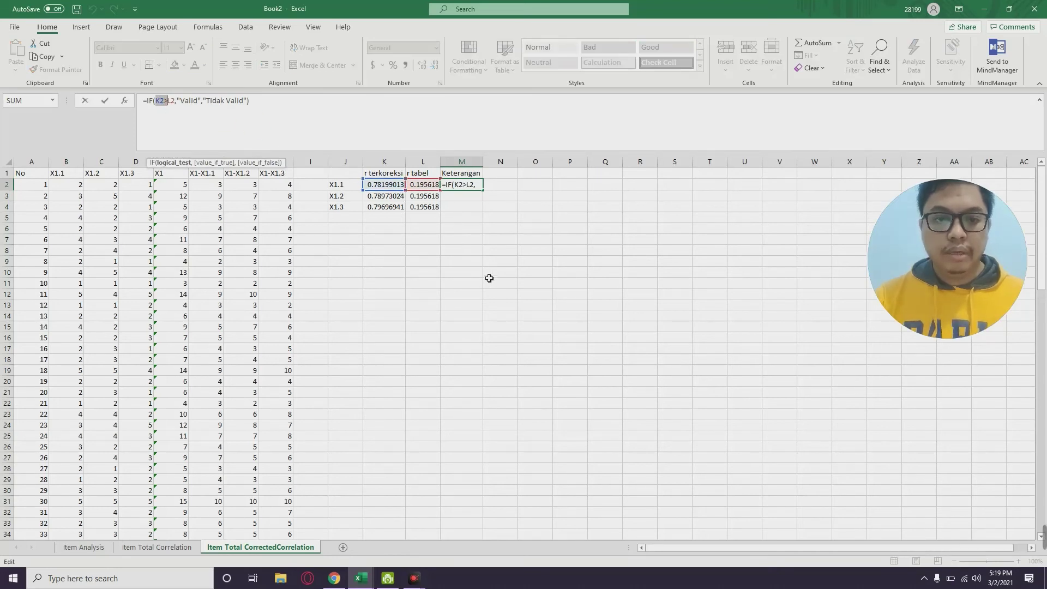
key("Return")
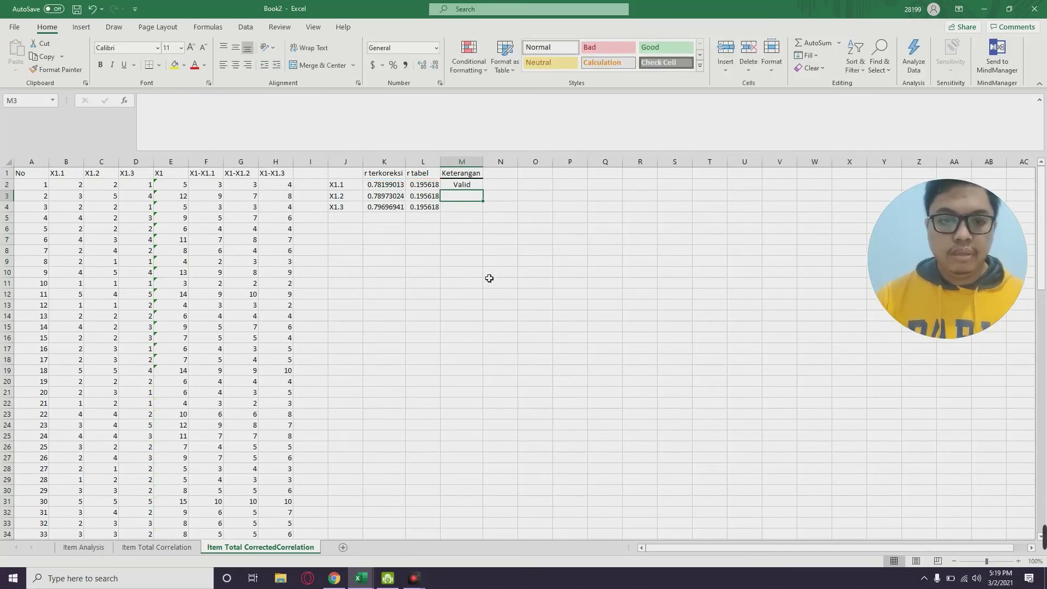
left_click(478, 187)
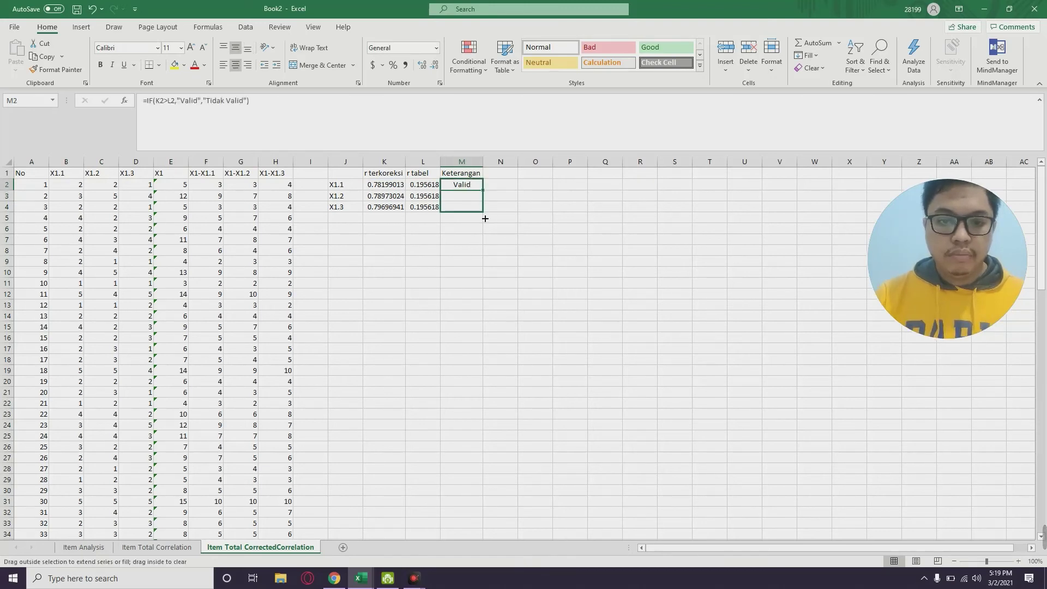
left_click_drag(485, 193, 485, 214)
left_click(462, 263)
left_click_drag(345, 173, 384, 184)
left_click_drag(436, 207, 462, 208)
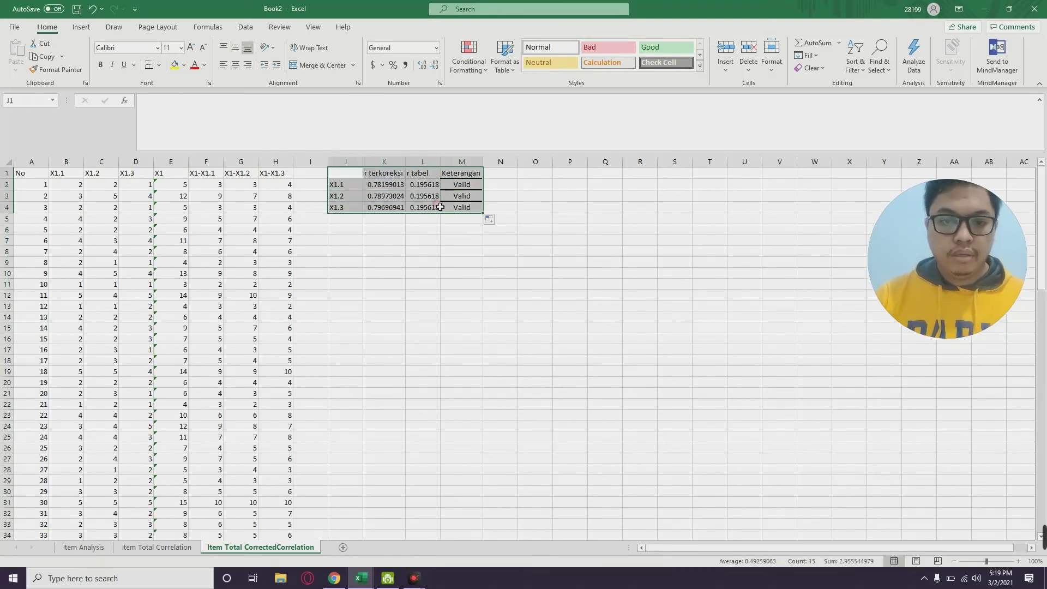
Apply All Borders to the table and deselect it to check.
left_click(158, 65)
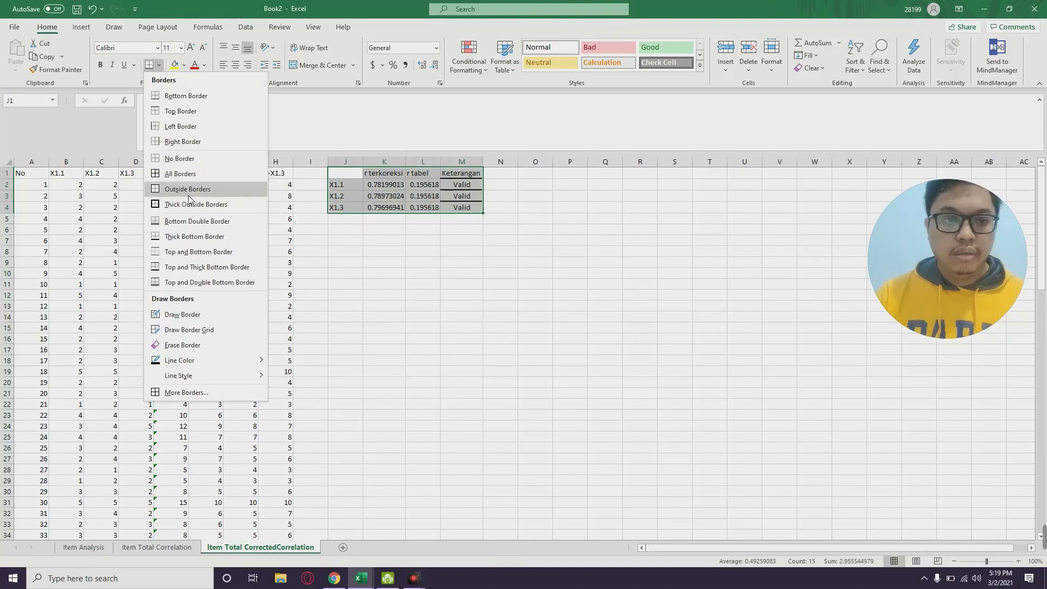
left_click(180, 171)
left_click(423, 282)
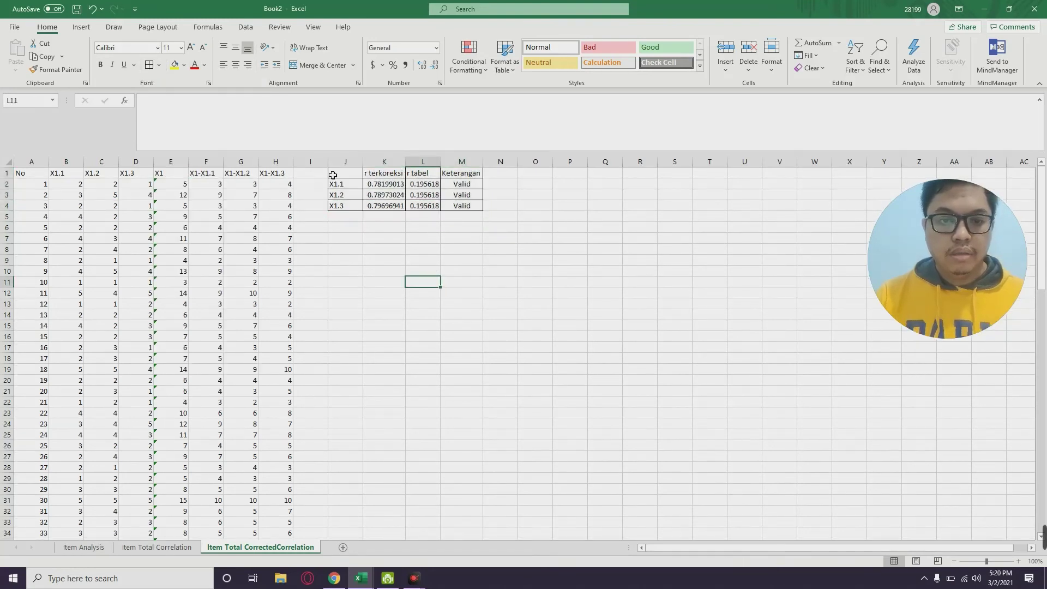
Replace J1:M4's borders with top, inside horizontal and bottom lines only, and center the text.
left_click_drag(334, 173, 462, 206)
key("ctrl+1")
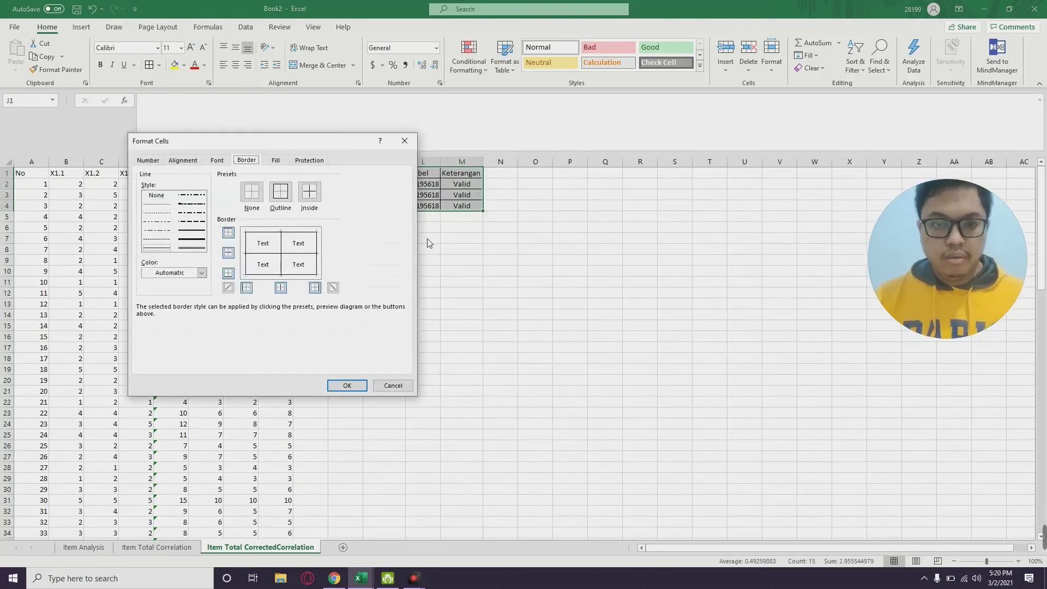
left_click(252, 206)
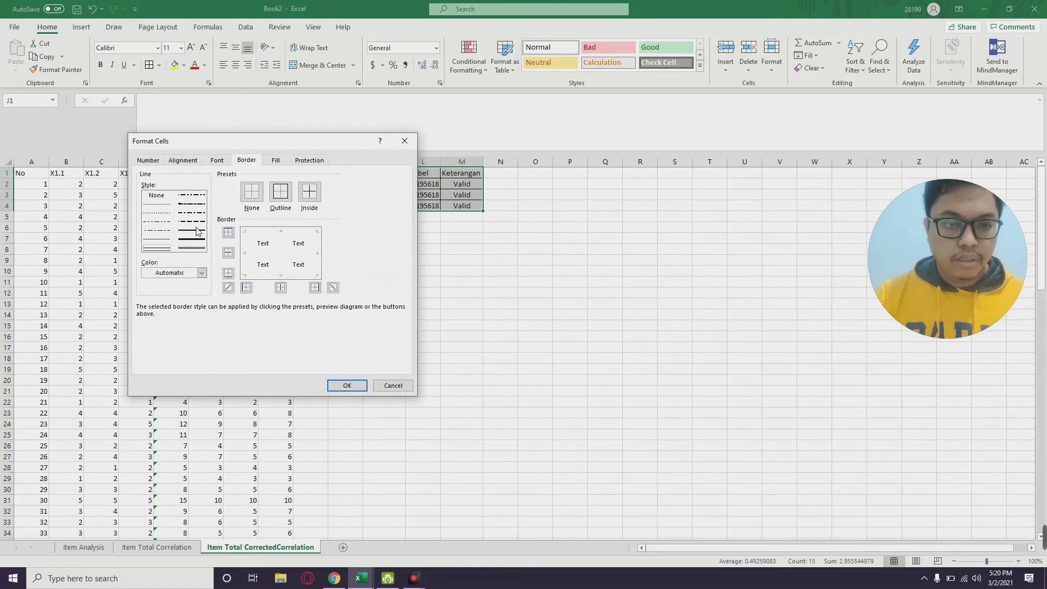
left_click(228, 232)
left_click(228, 252)
left_click(228, 273)
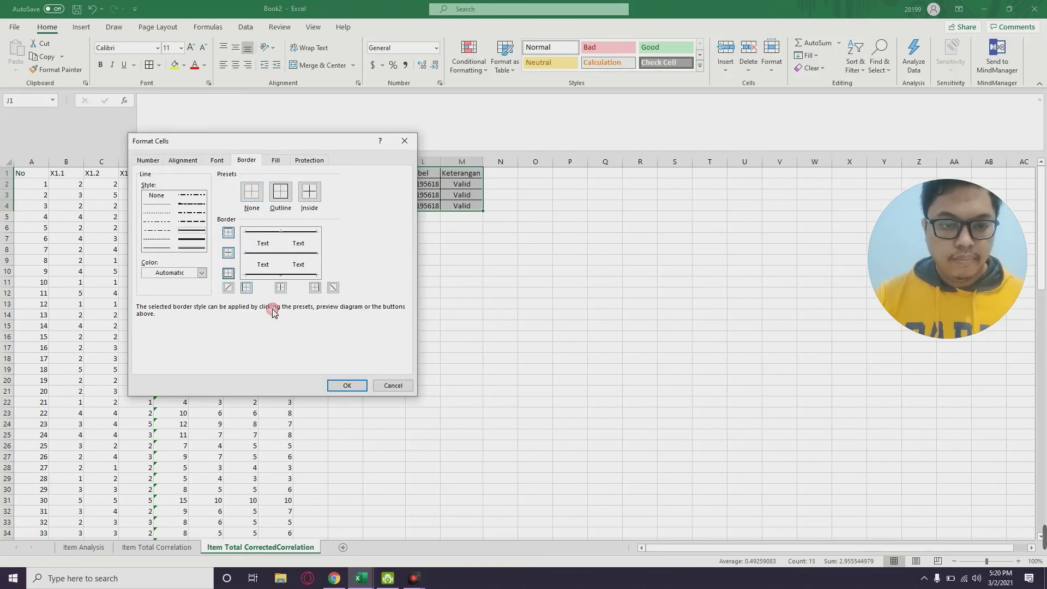
left_click(347, 385)
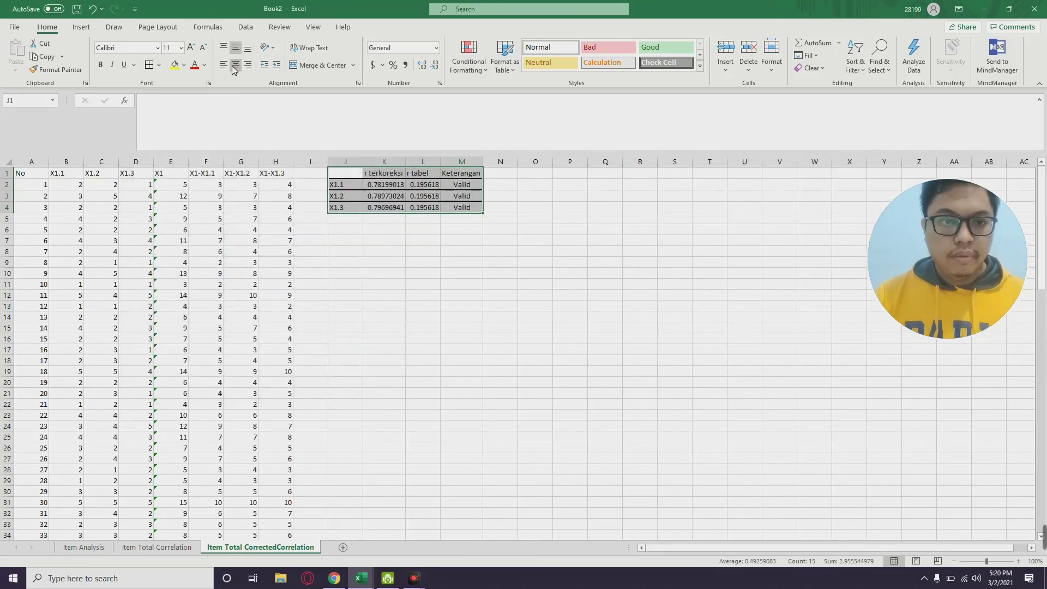
left_click(235, 65)
left_click(501, 316)
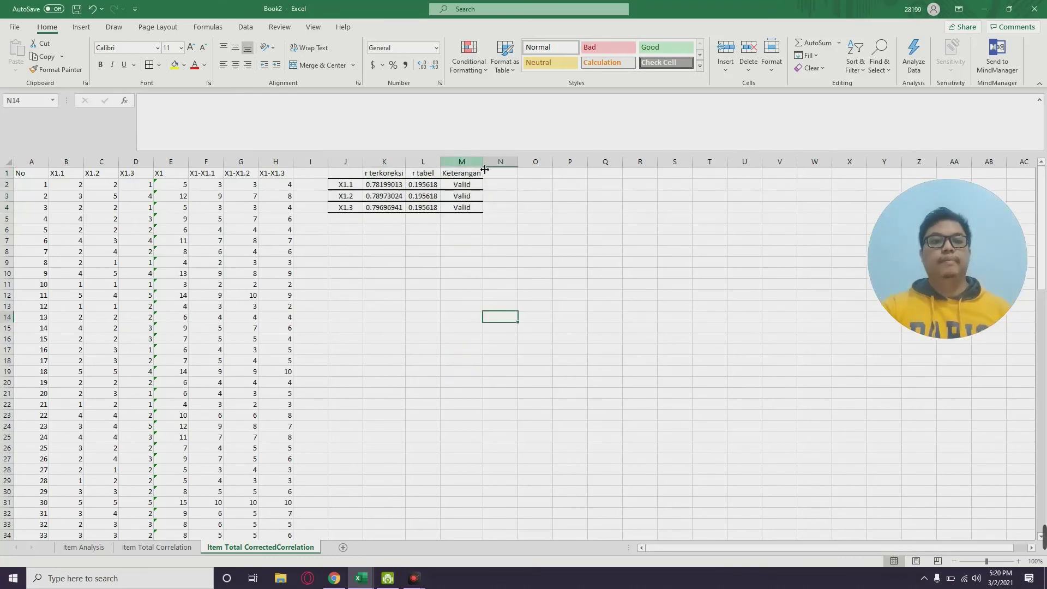
left_click(425, 340)
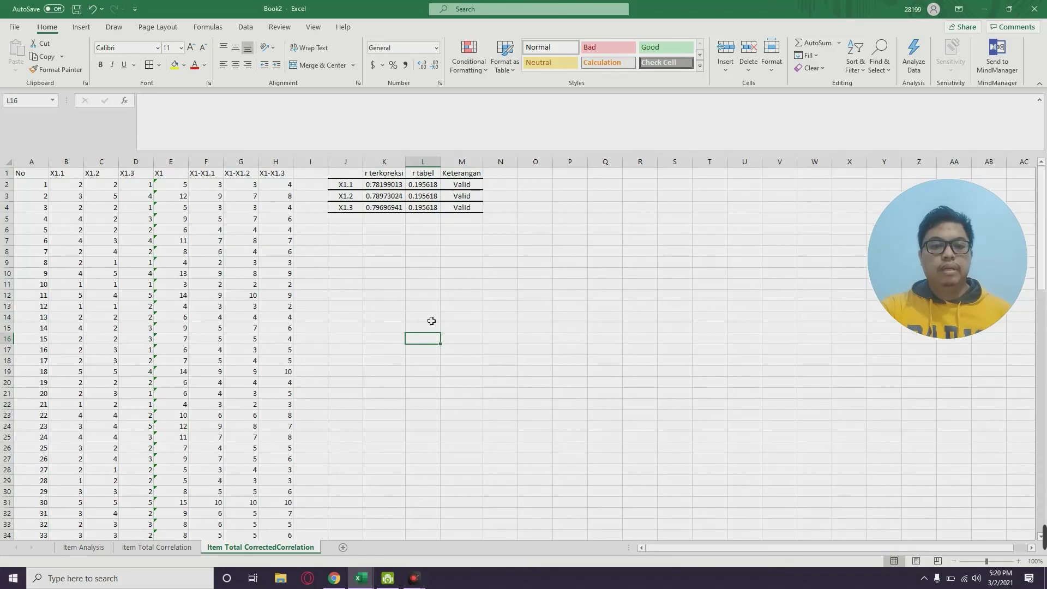
left_click(425, 253)
left_click(403, 255)
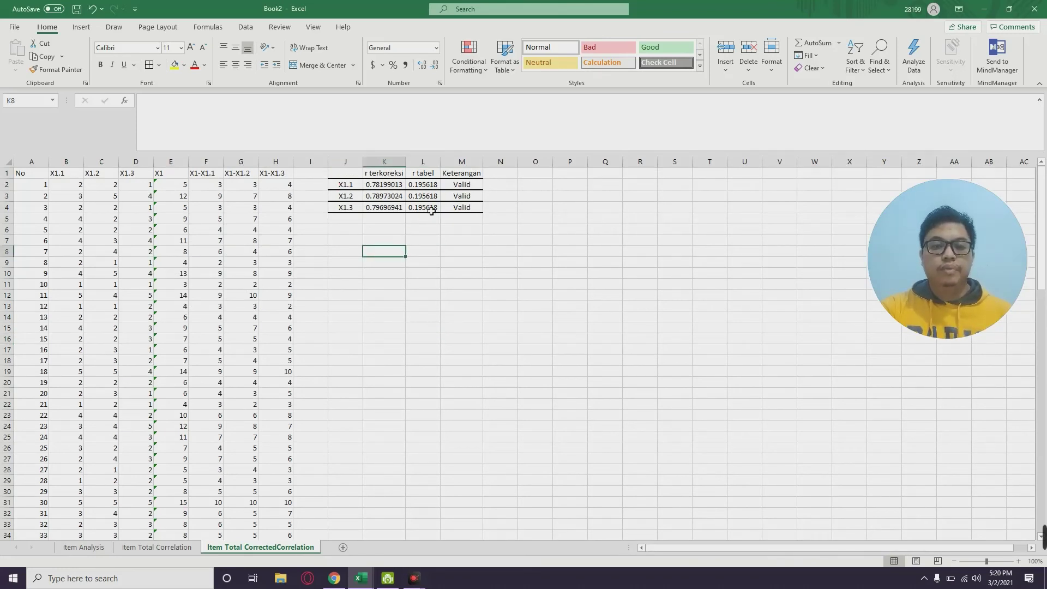
Review the r hitung formulas in V2–V4 on Item Total Correlation and select its conclusion text box.
left_click(162, 549)
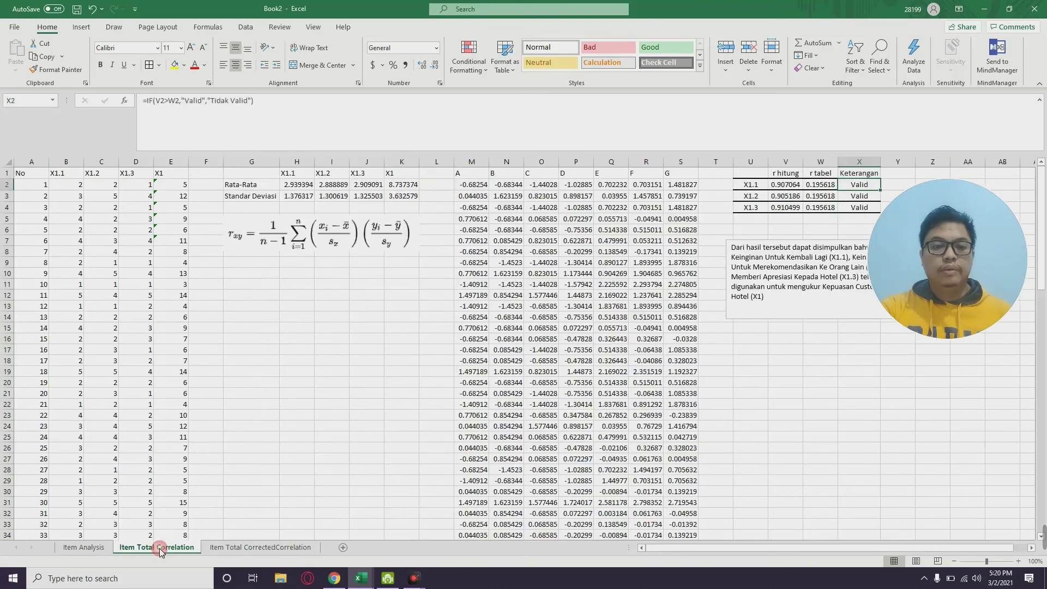
left_click(267, 537)
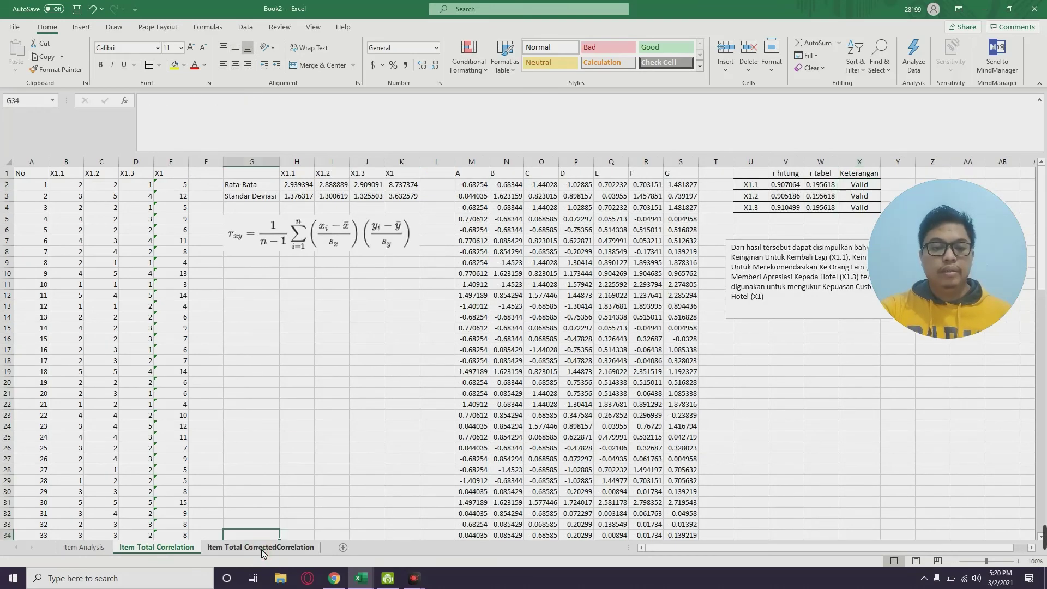
left_click(260, 547)
left_click(157, 547)
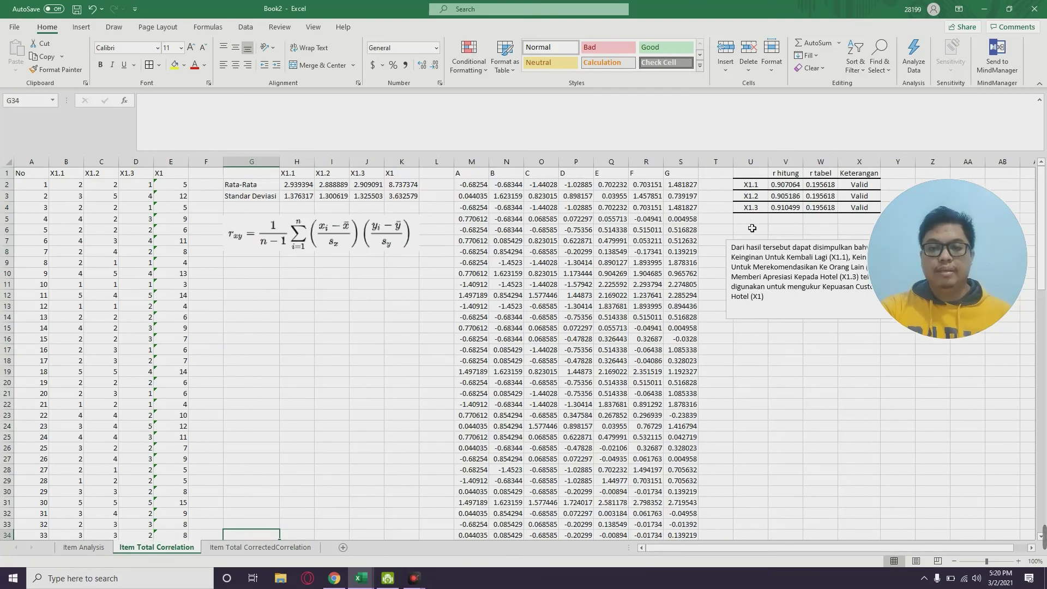
left_click(794, 185)
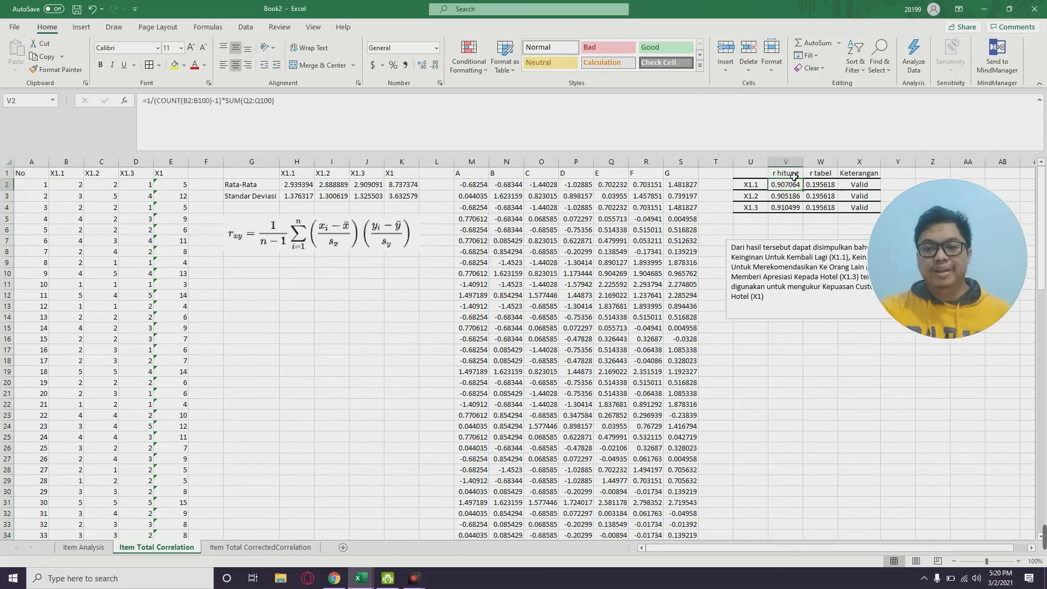
left_click(794, 209)
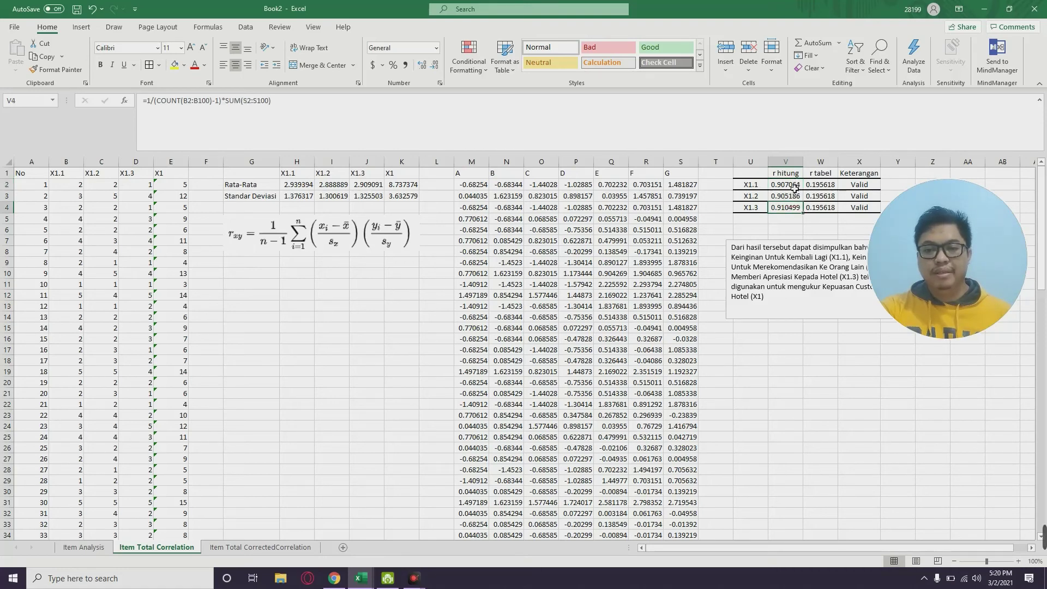
left_click(785, 196)
left_click(792, 209)
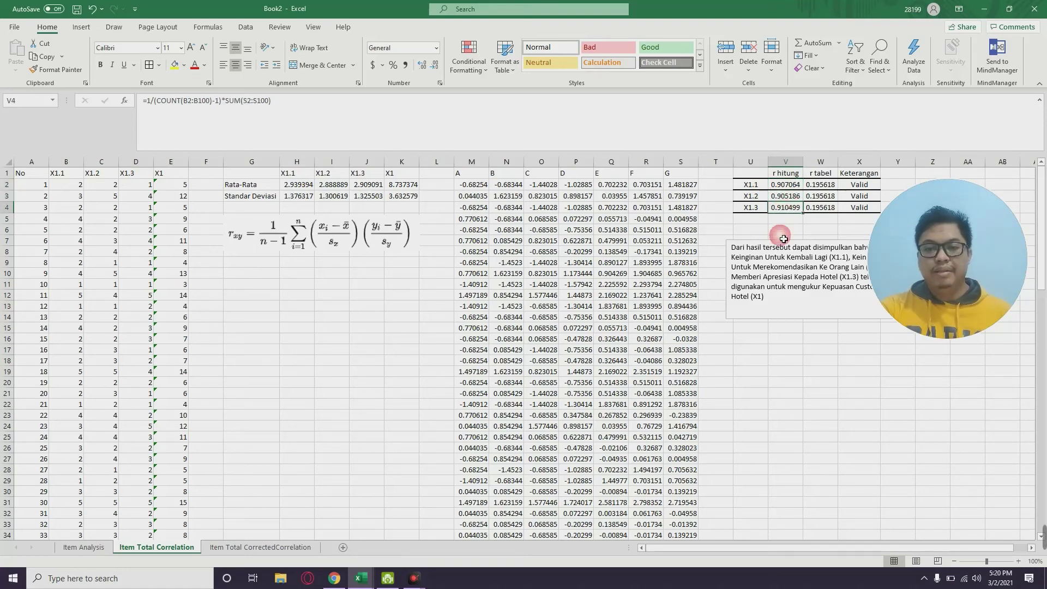
left_click(795, 244)
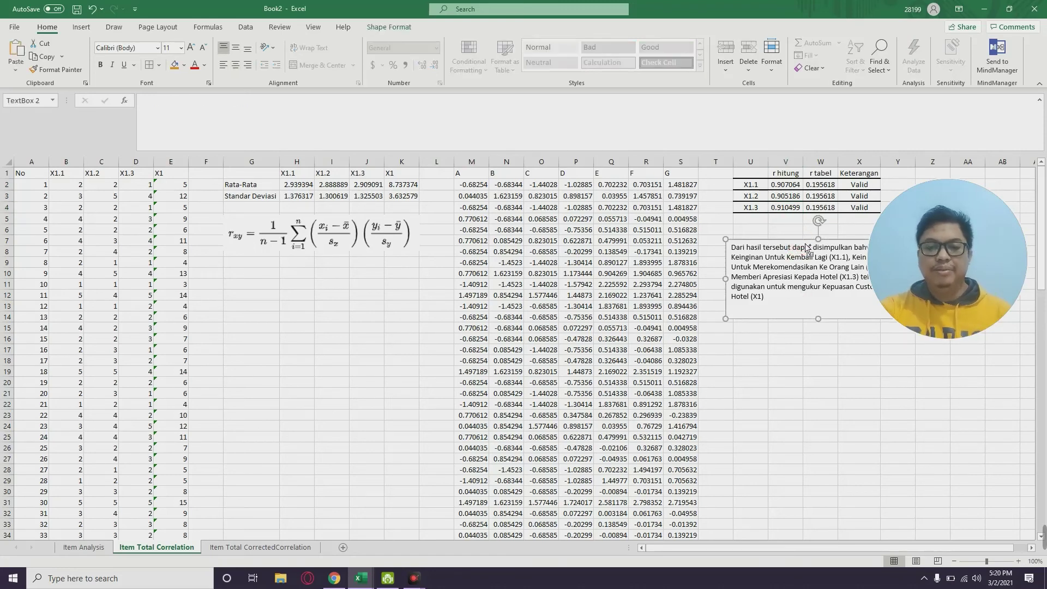
left_click(305, 548)
Paste the conclusion text box about Kepuasan Customer Hotel (X1) under the table and deselect it.
left_click(349, 281)
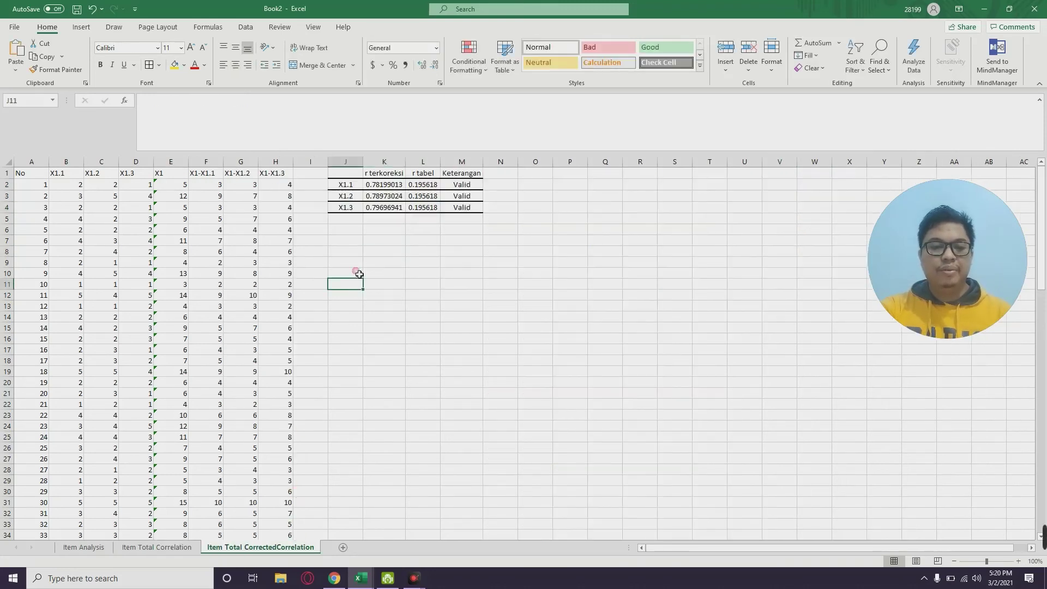
left_click(349, 230)
key("ctrl+v")
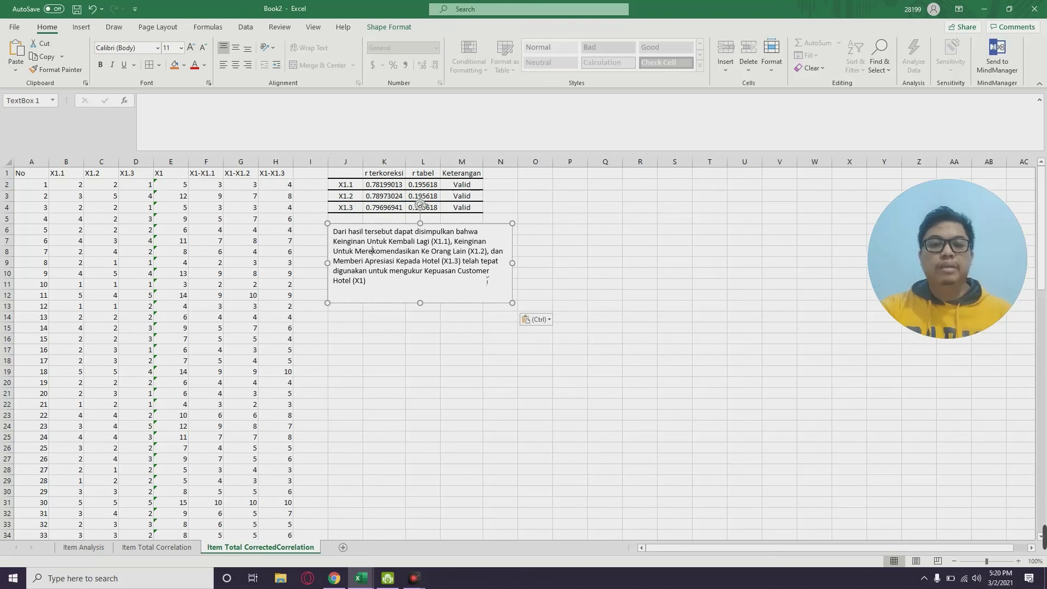
left_click(397, 377)
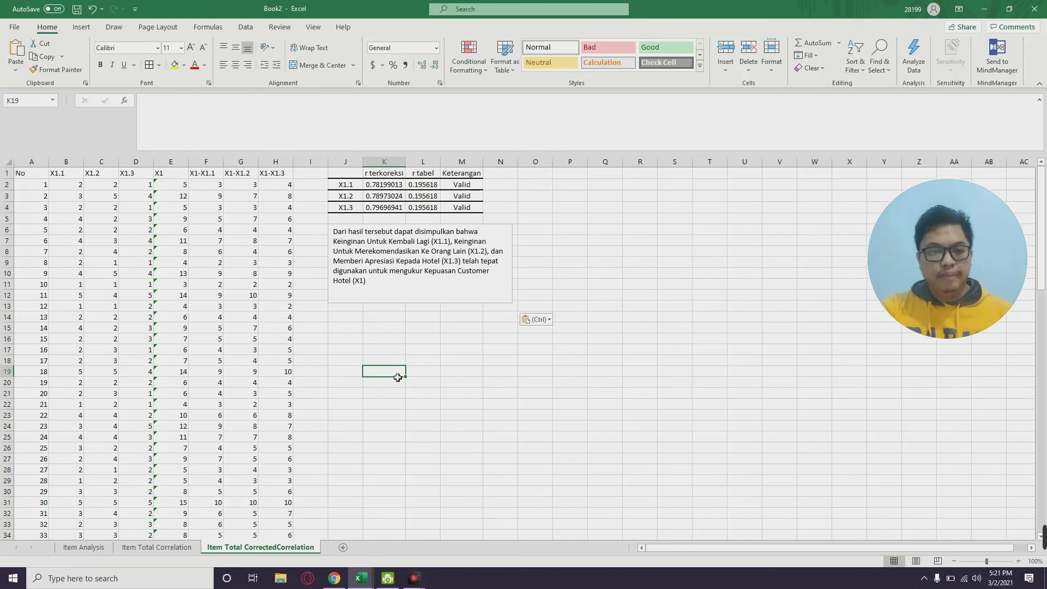
left_click(571, 218)
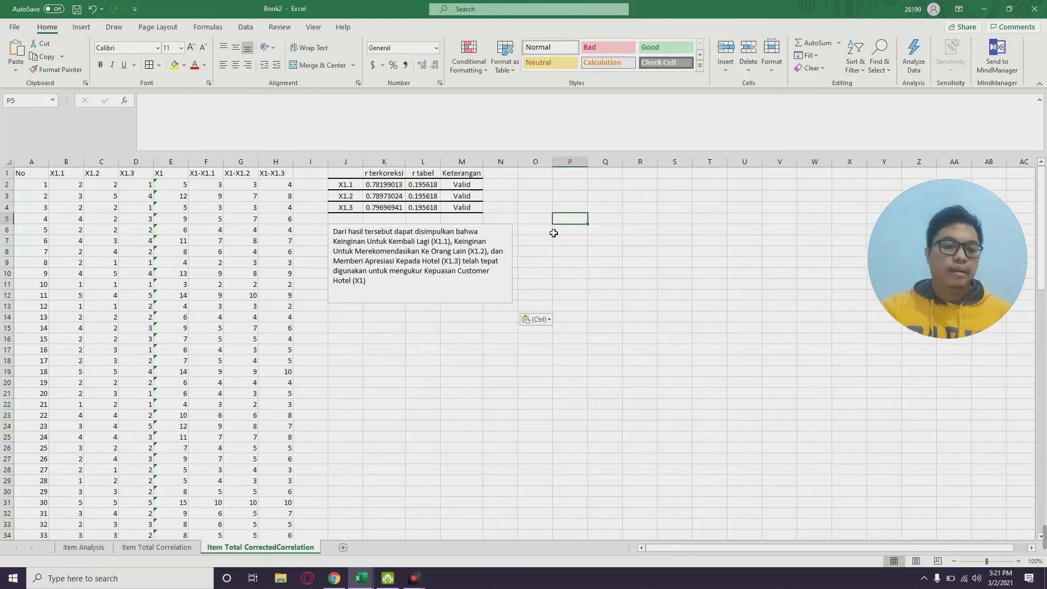